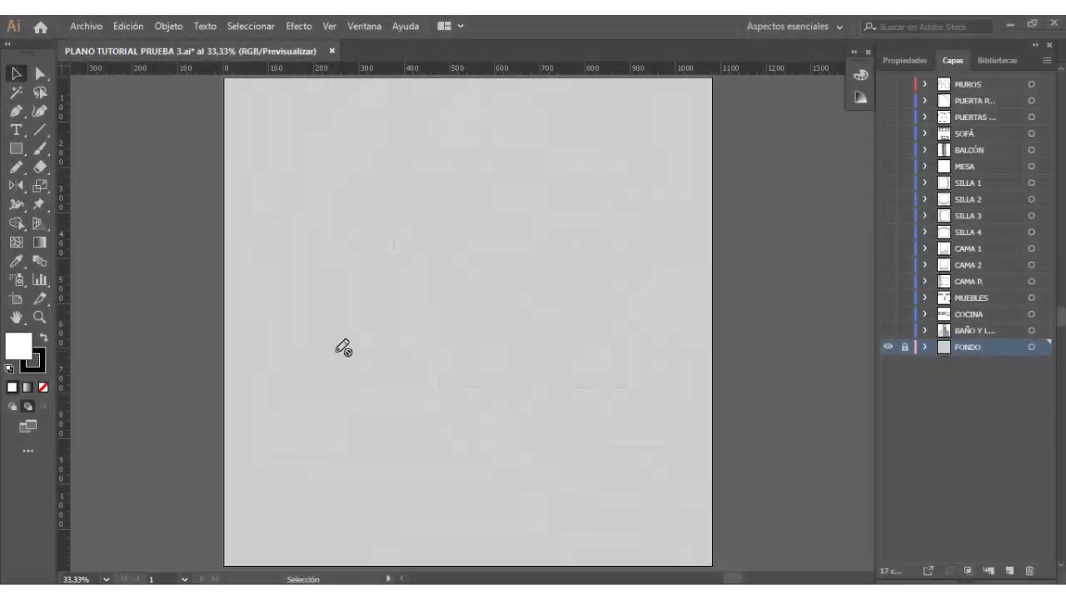
Step: Create a new blank document at 1080 × 1080 px
{"action": "left_click", "coordinate": [76, 25]}
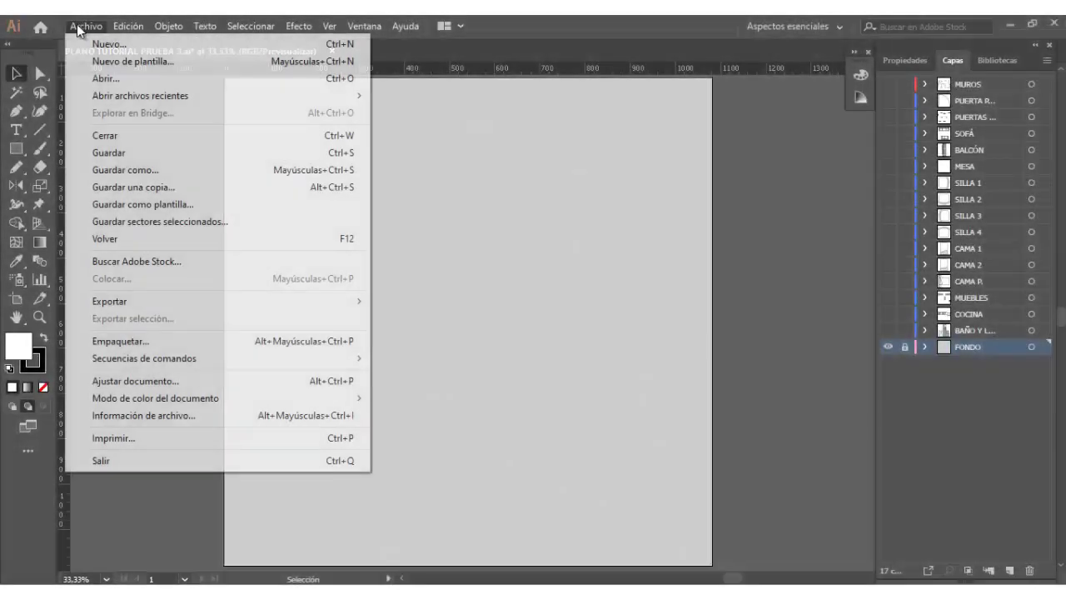
{"action": "left_click", "coordinate": [90, 42]}
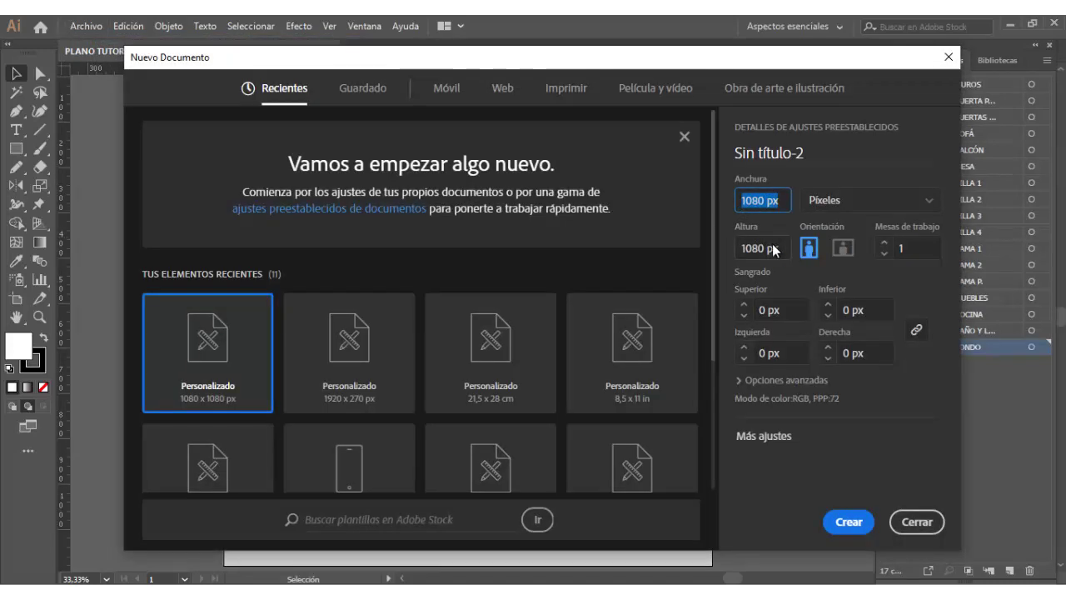
{"action": "left_click_drag", "start_coordinate": [775, 250], "coordinate": [740, 242]}
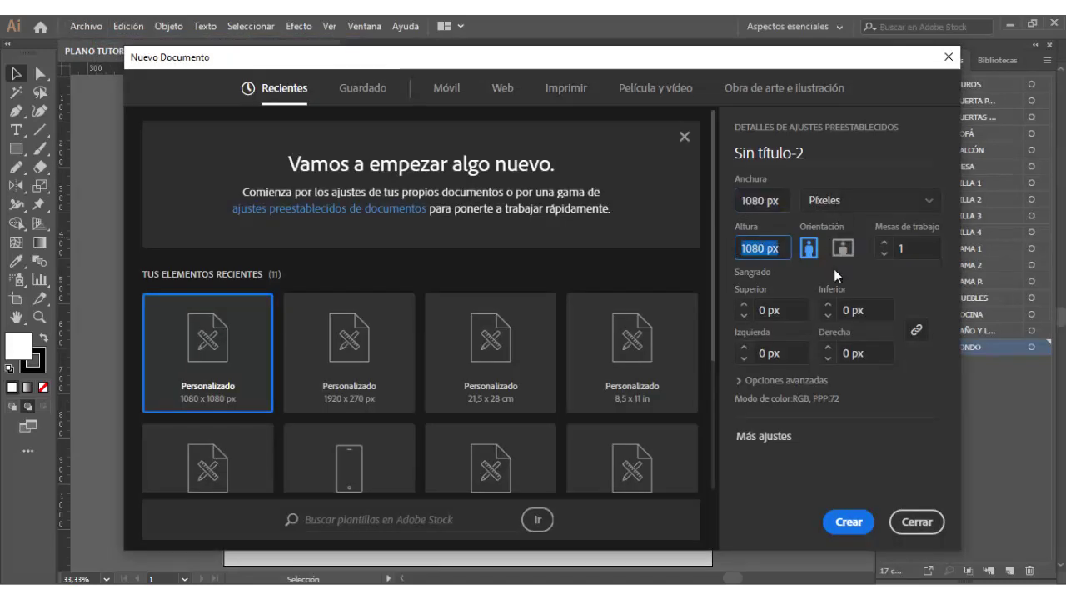
{"action": "left_click", "coordinate": [849, 521]}
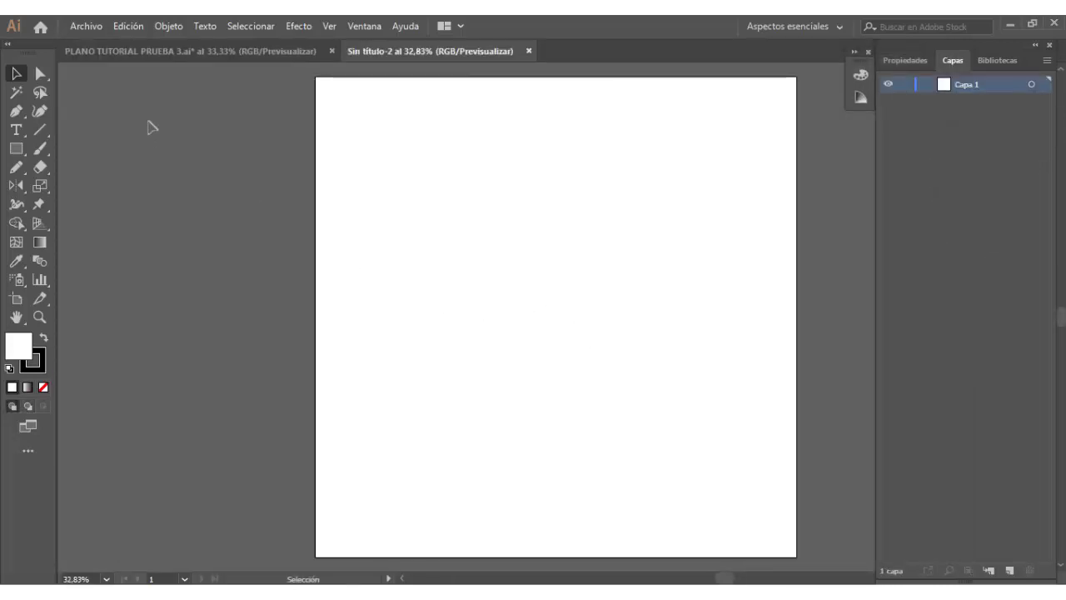
Step: Open PLANO PARA TUTORIAL .pdf, accepting it without the missing colour profile
{"action": "left_click", "coordinate": [77, 26]}
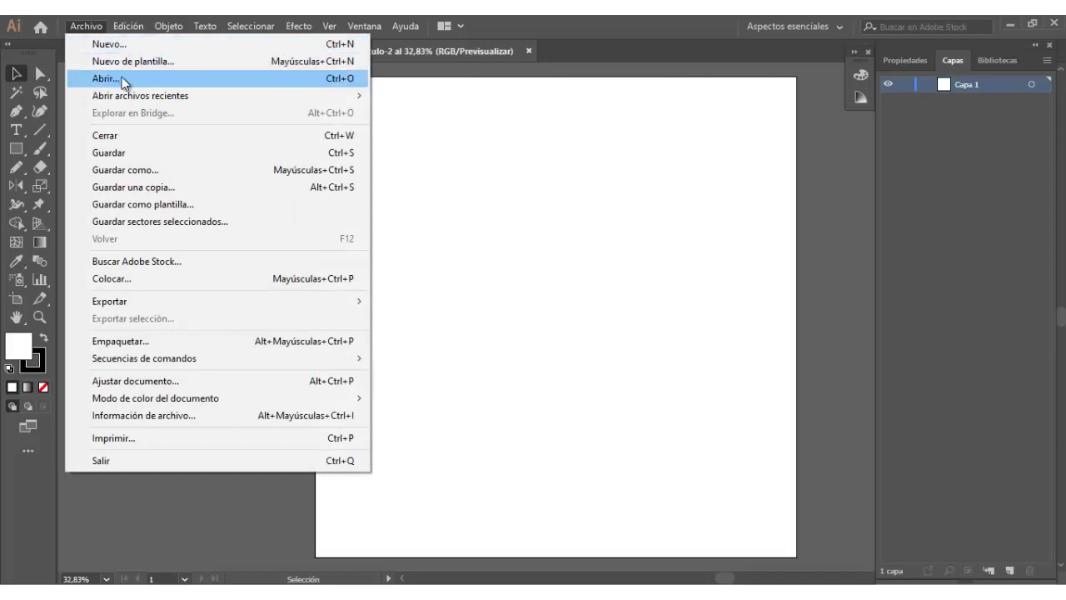
{"action": "left_click", "coordinate": [122, 77]}
{"action": "type", "text": "pl"}
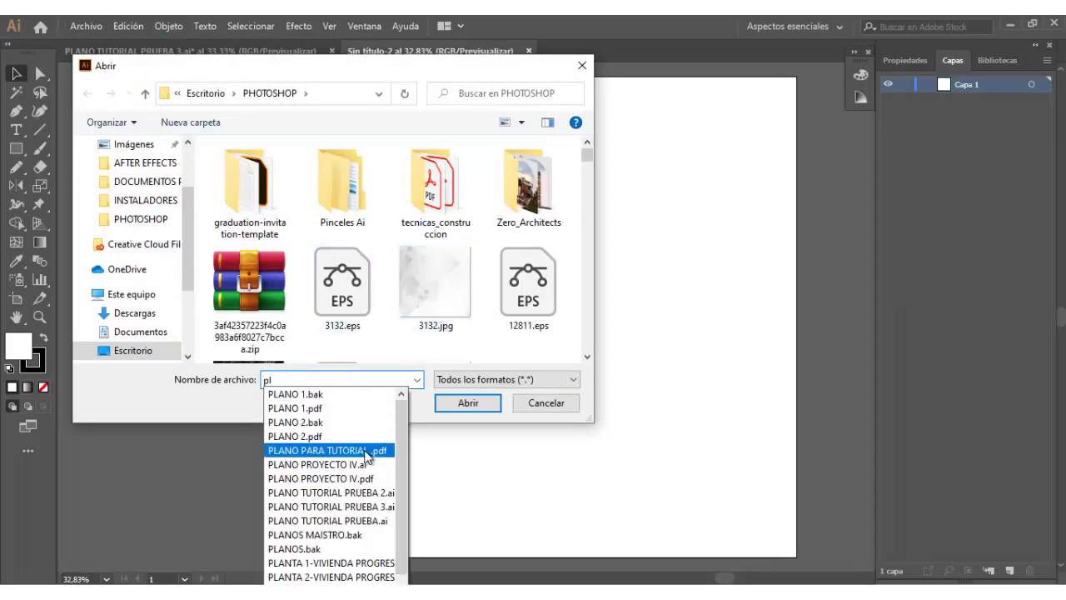
{"action": "left_click", "coordinate": [366, 450]}
{"action": "left_click", "coordinate": [454, 405]}
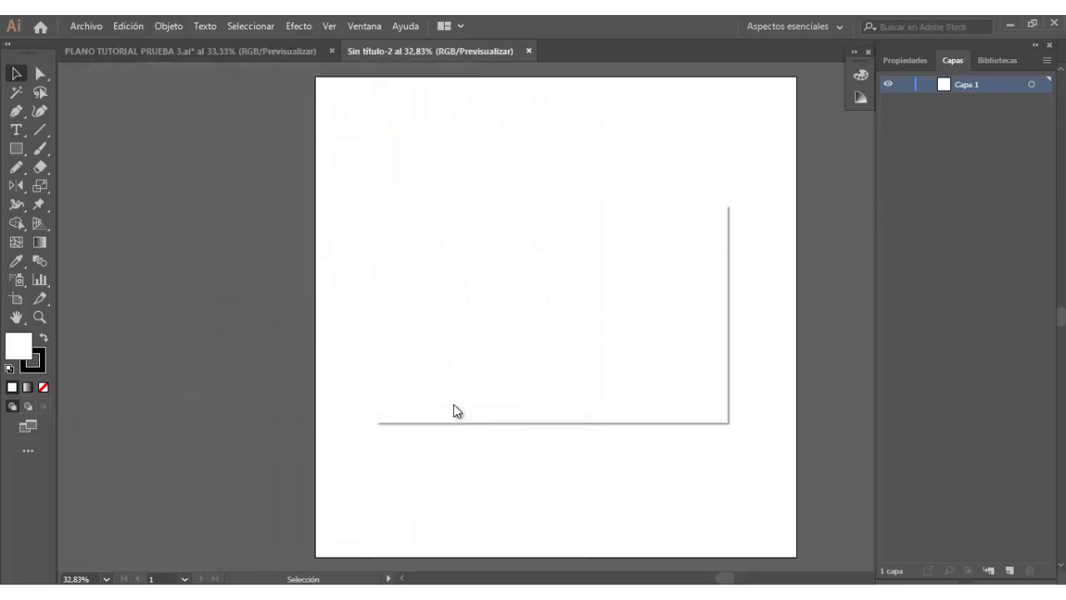
{"action": "left_click", "coordinate": [611, 388]}
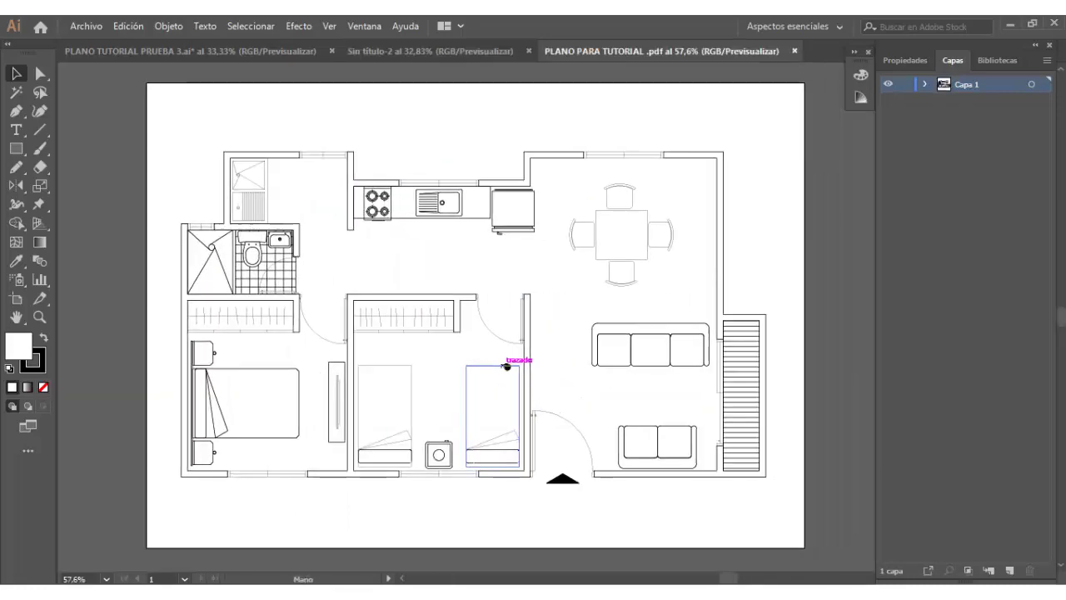
Step: Copy the floor plan from the PDF and paste it into Sin título-2
{"action": "left_click_drag", "start_coordinate": [583, 372], "coordinate": [497, 362]}
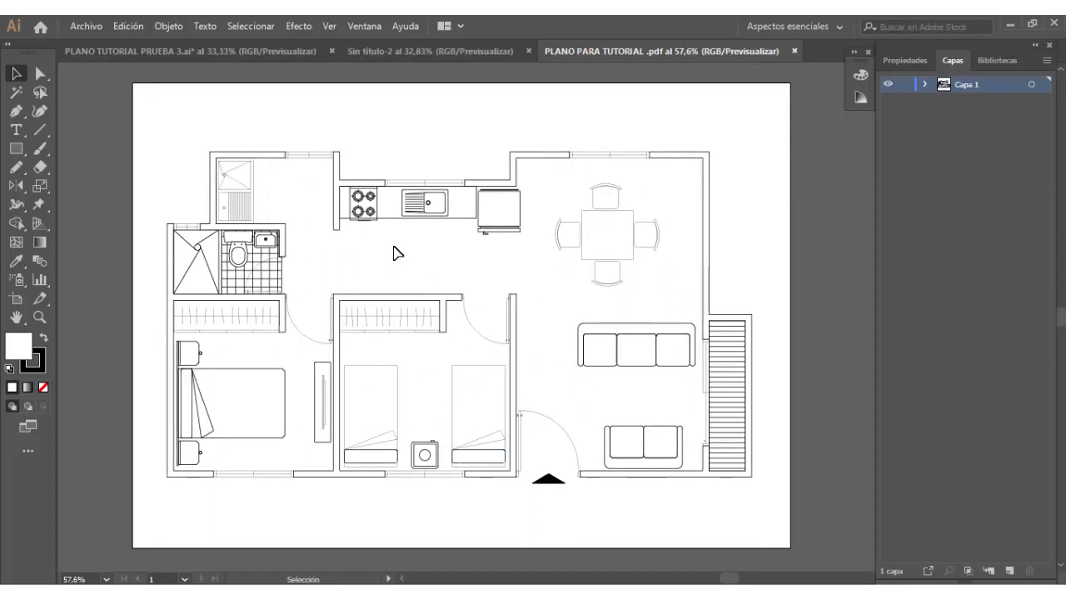
{"action": "left_click", "coordinate": [391, 219]}
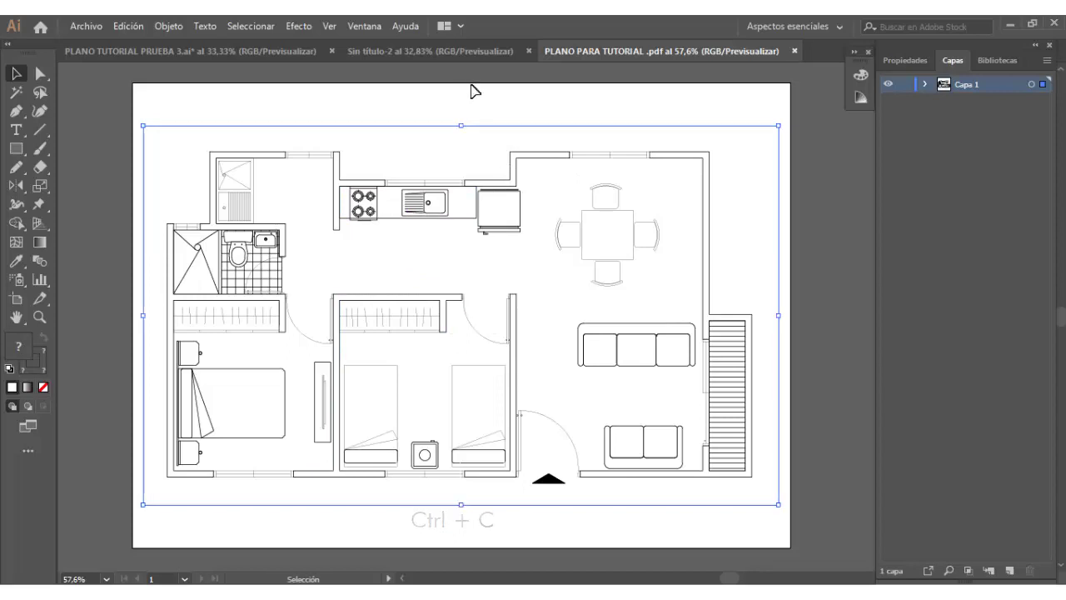
{"action": "left_click", "coordinate": [451, 52]}
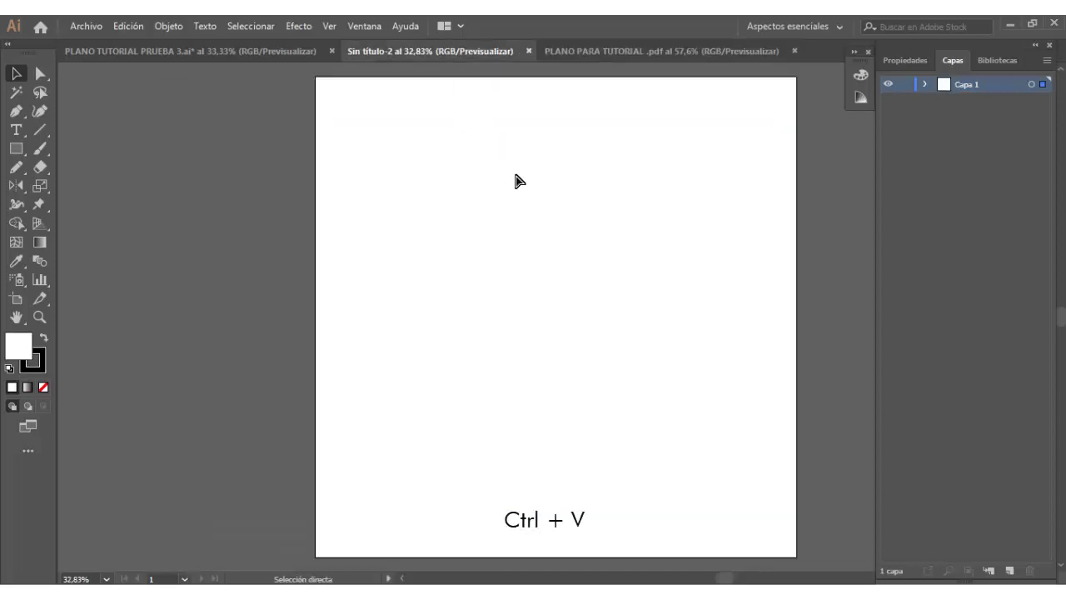
{"action": "key", "text": "ctrl+v"}
Step: Scale the pasted plan up until it spans the artboard's width
{"action": "left_click_drag", "start_coordinate": [561, 188], "coordinate": [495, 182]}
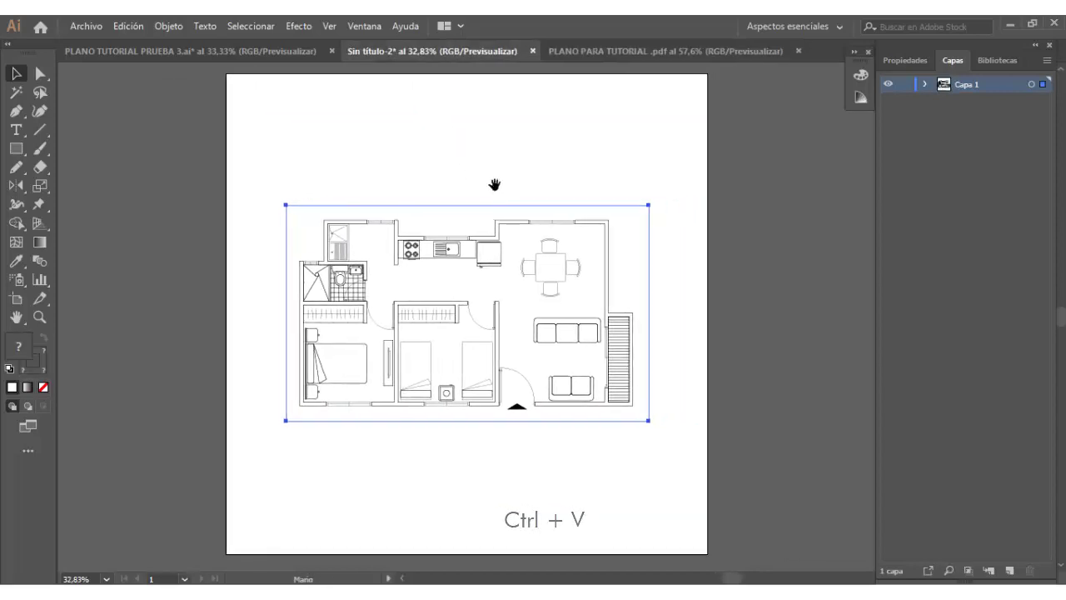
{"action": "left_click_drag", "start_coordinate": [649, 421], "coordinate": [707, 457]}
{"action": "left_click_drag", "start_coordinate": [286, 205], "coordinate": [226, 164]}
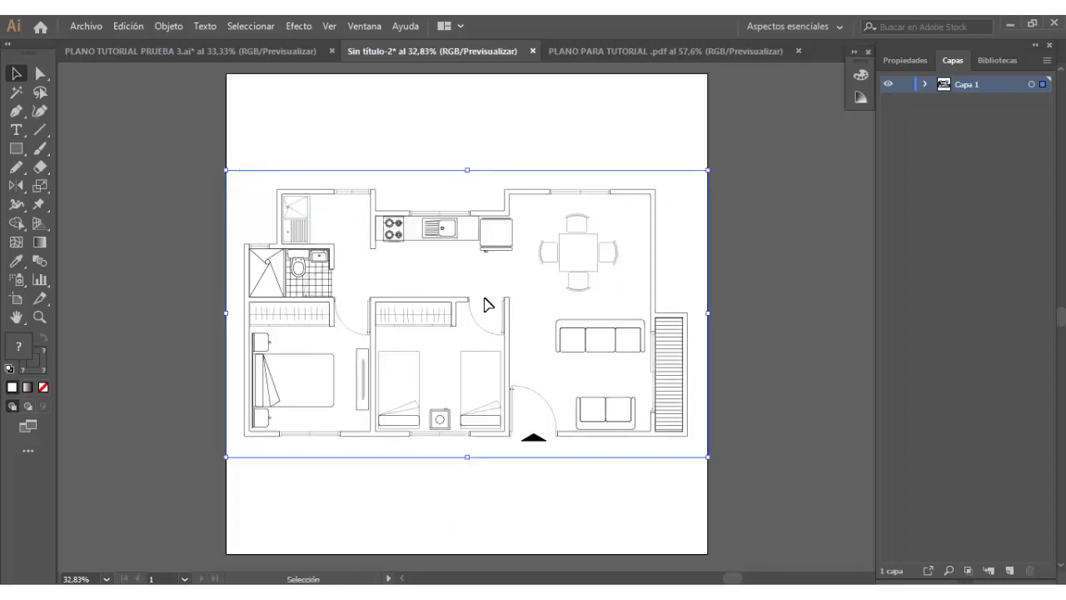
Step: Release the floor plan's clipping mask and confirm its paths select individually
{"action": "left_click", "coordinate": [119, 182]}
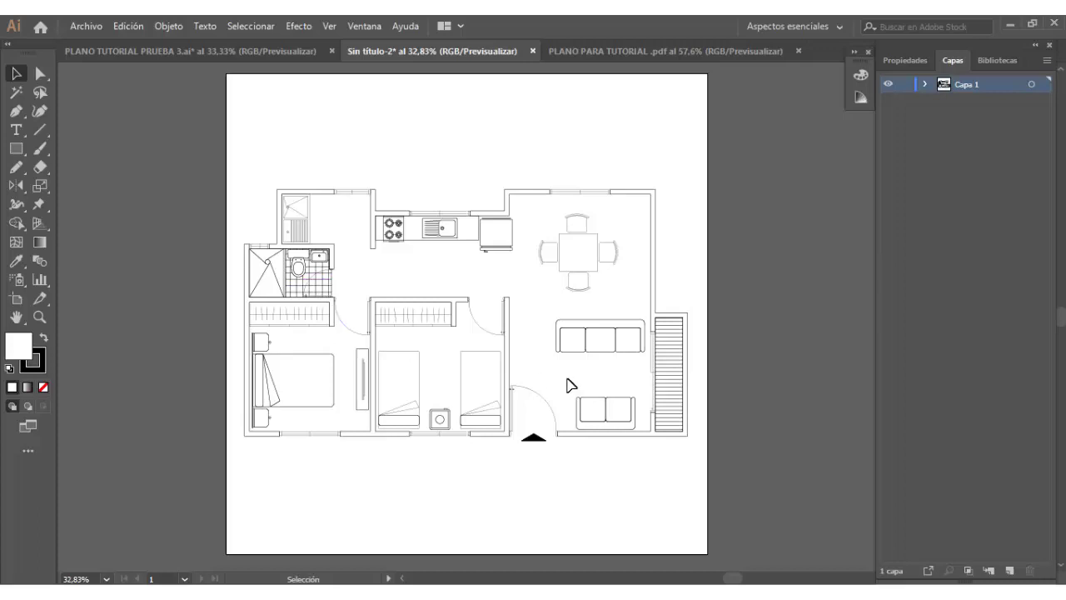
{"action": "left_click", "coordinate": [653, 350]}
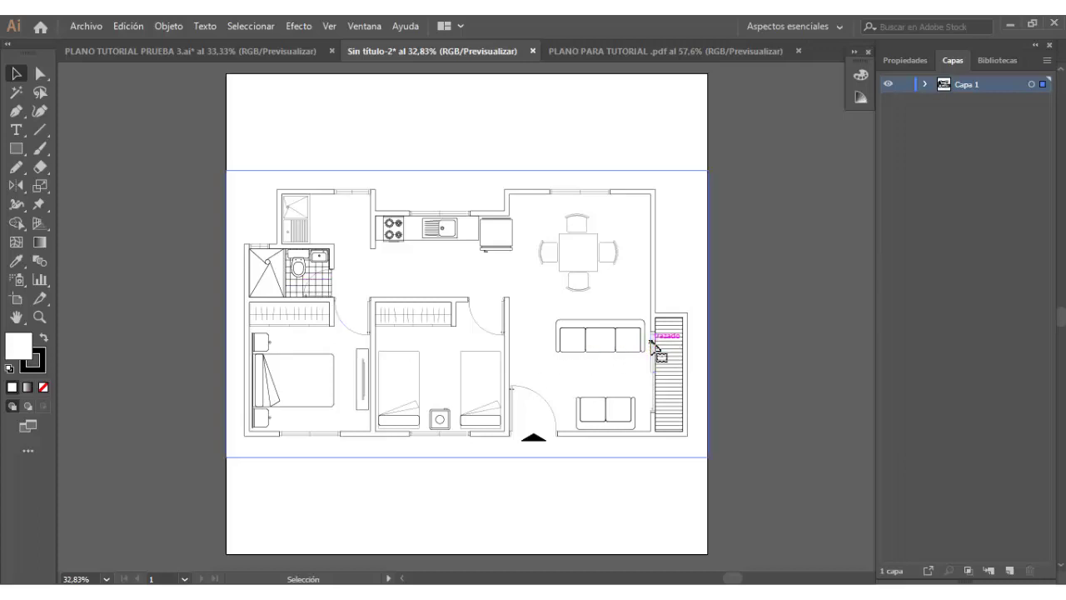
{"action": "left_click", "coordinate": [899, 61]}
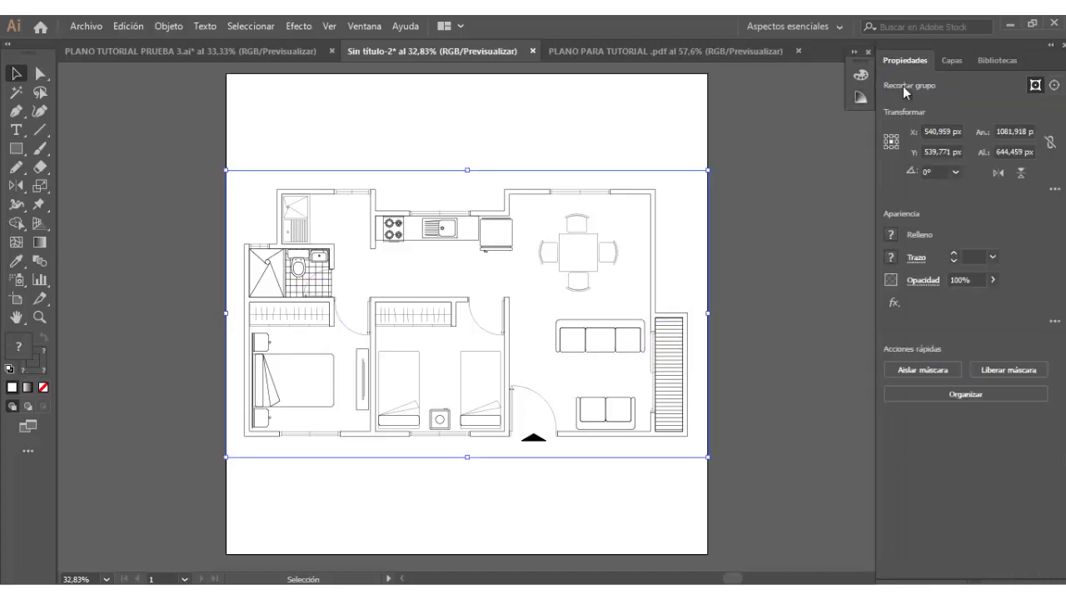
{"action": "left_click", "coordinate": [1012, 369]}
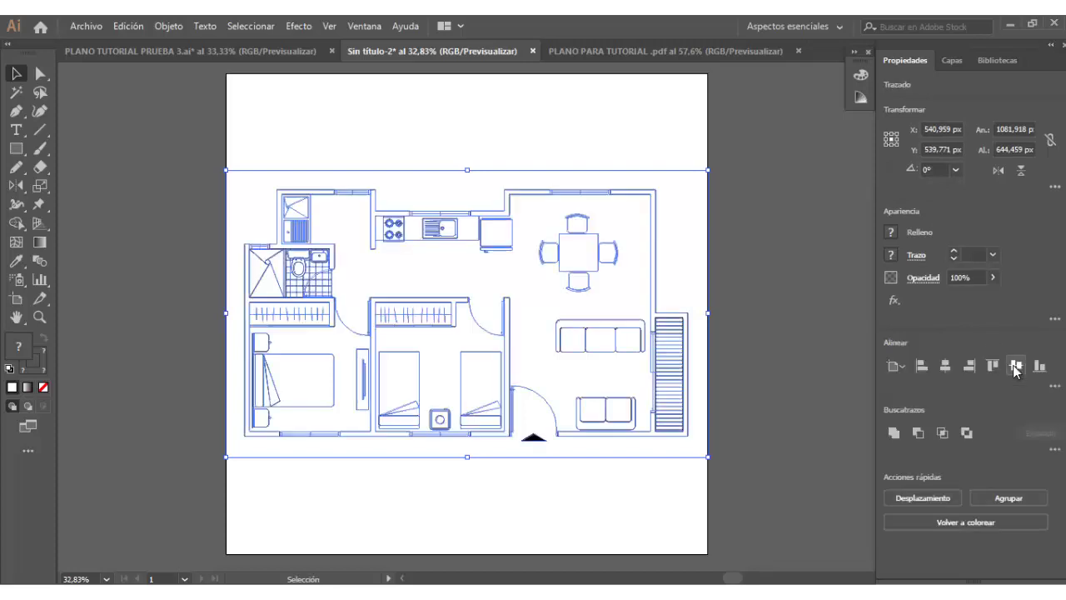
{"action": "left_click", "coordinate": [696, 353]}
{"action": "left_click", "coordinate": [680, 357]}
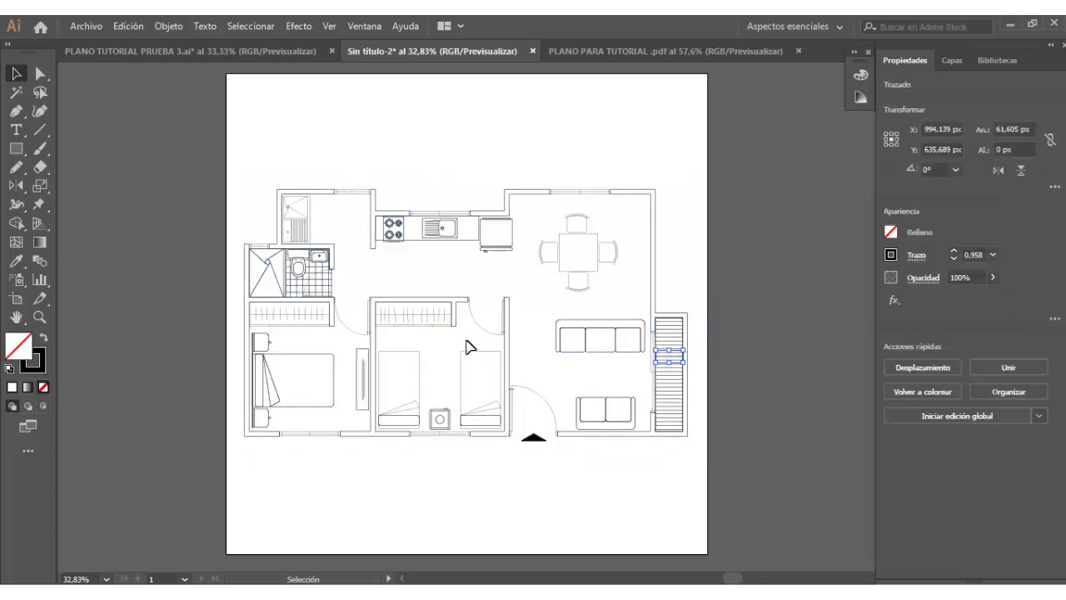
{"action": "left_click", "coordinate": [508, 348]}
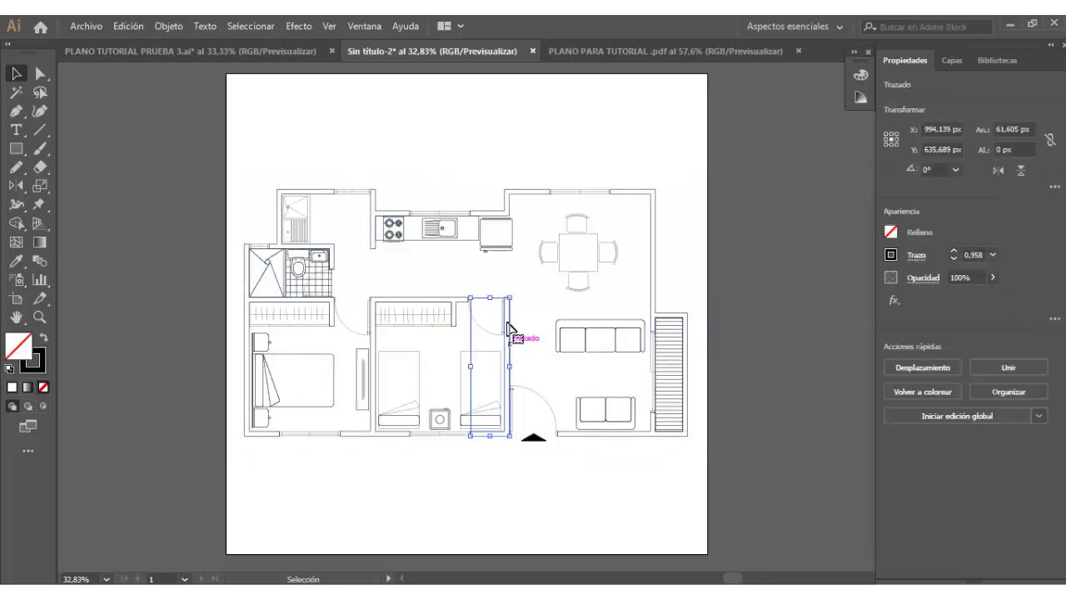
{"action": "left_click", "coordinate": [681, 229]}
{"action": "left_click_drag", "start_coordinate": [675, 134], "coordinate": [675, 133]}
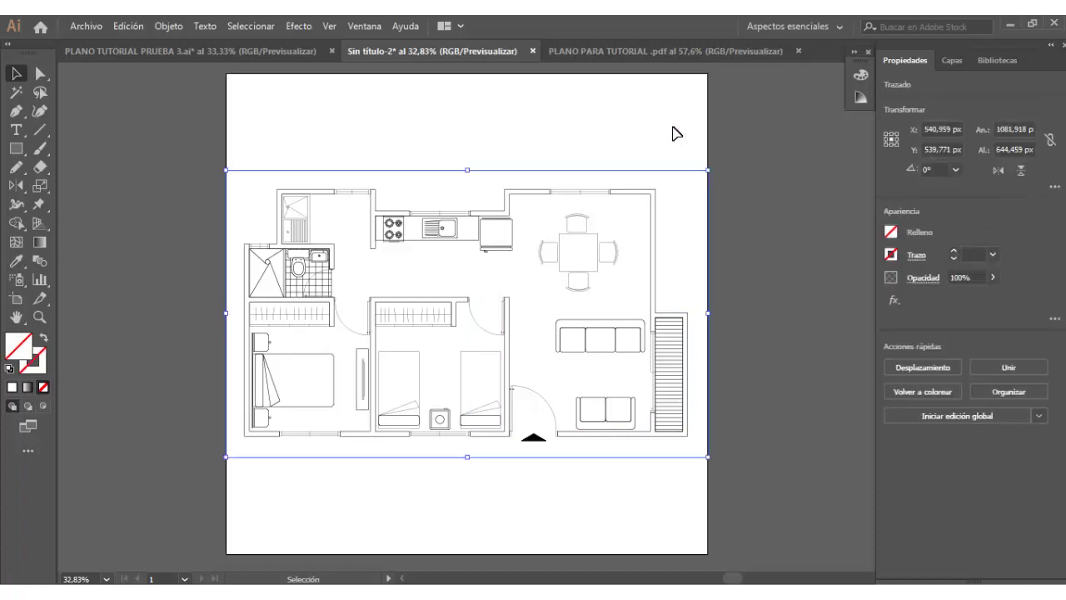
{"action": "left_click", "coordinate": [675, 153]}
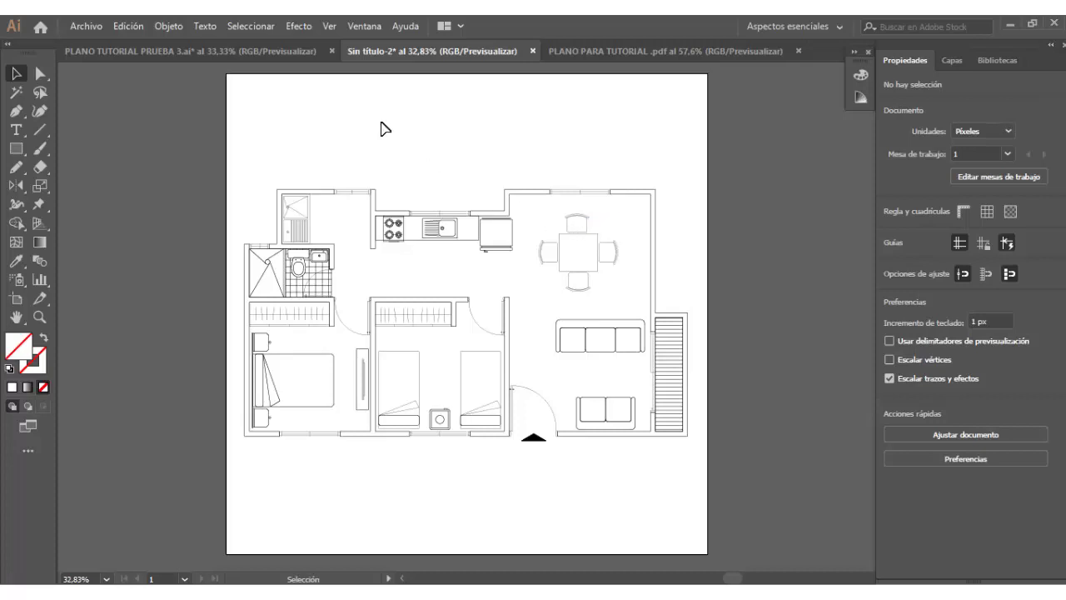
Step: Turn off Ajustar al píxel and show the Capas panel
{"action": "left_click", "coordinate": [330, 28]}
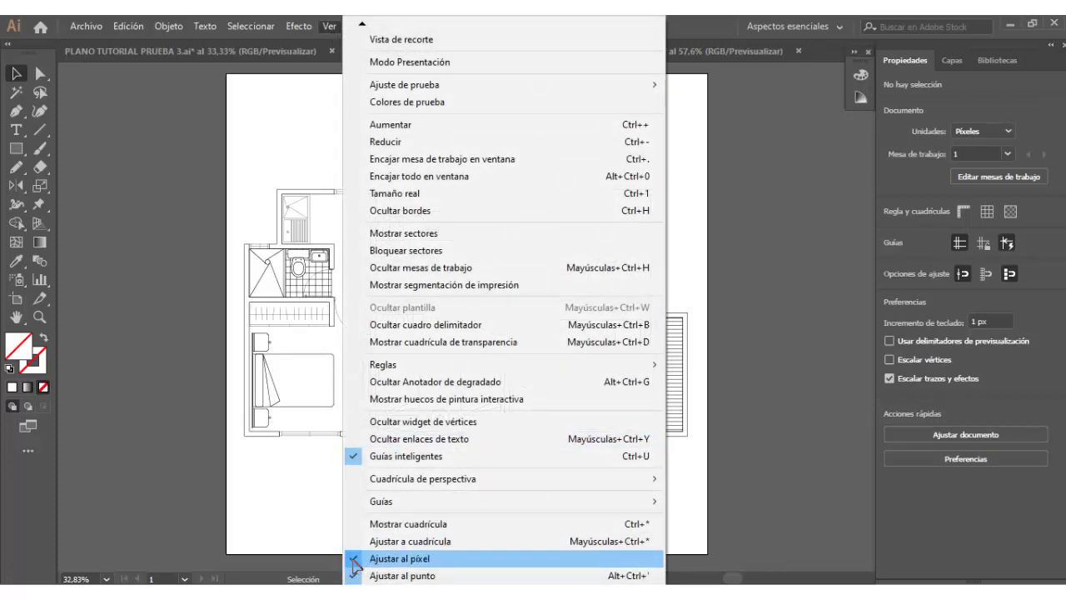
{"action": "left_click", "coordinate": [354, 559]}
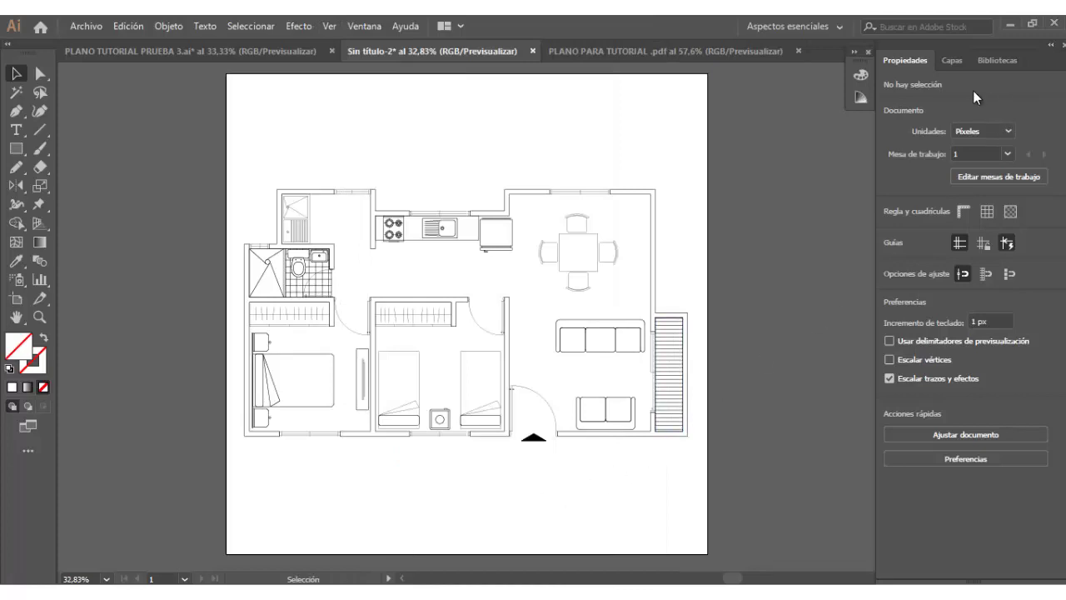
{"action": "left_click", "coordinate": [952, 60]}
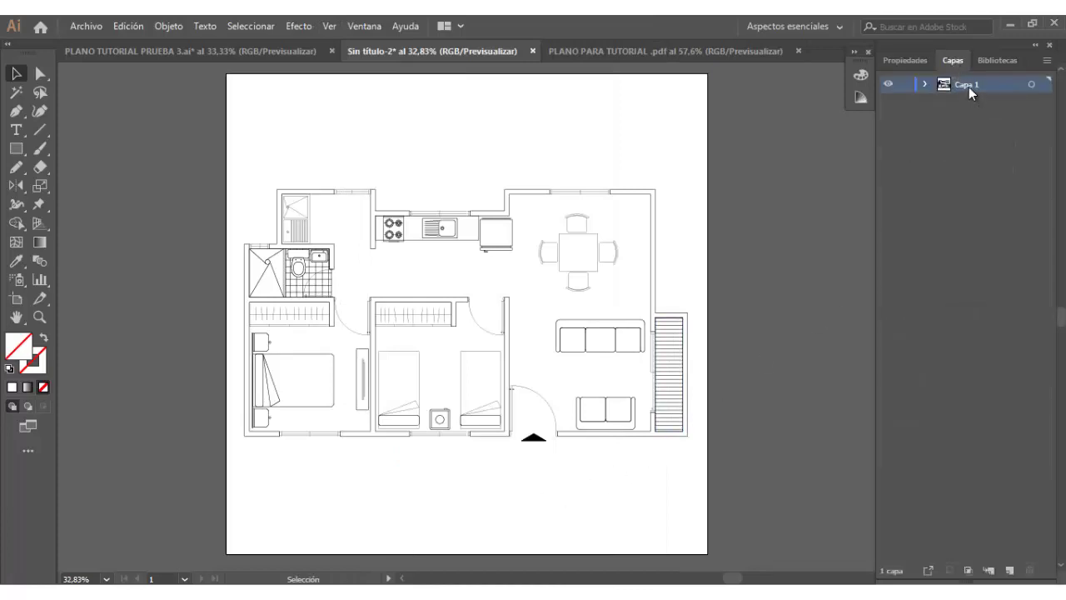
Step: Rename Capa 1 to PLANO and add a MUROS layer above it
{"action": "double_click", "coordinate": [964, 83]}
{"action": "type", "text": "PLANO"}
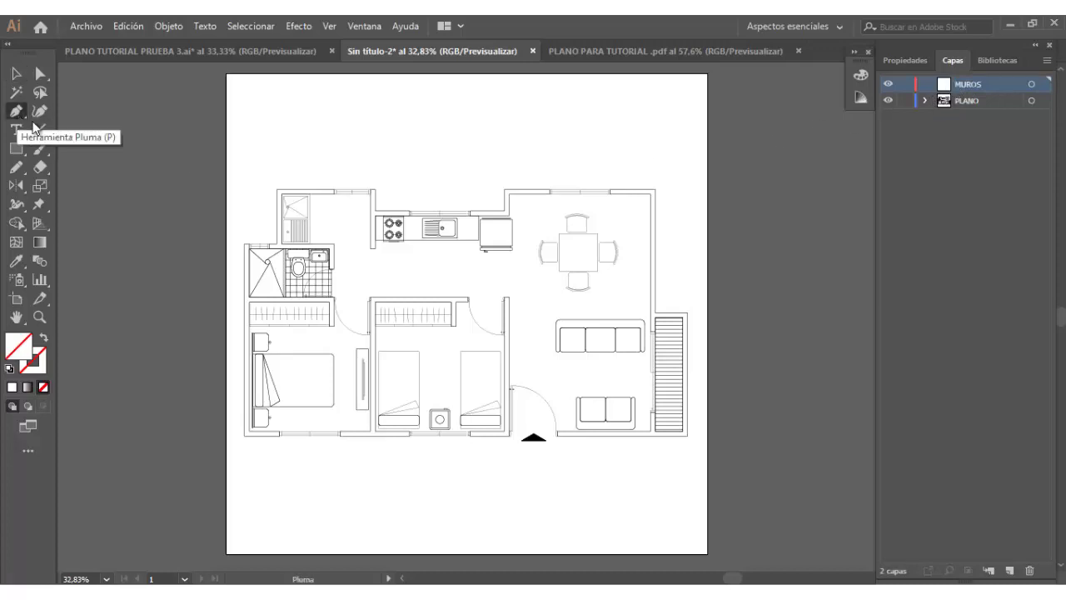
Step: Trace the top wall and its vertical return down to the bathroom's lower wall
{"action": "left_click", "coordinate": [919, 62]}
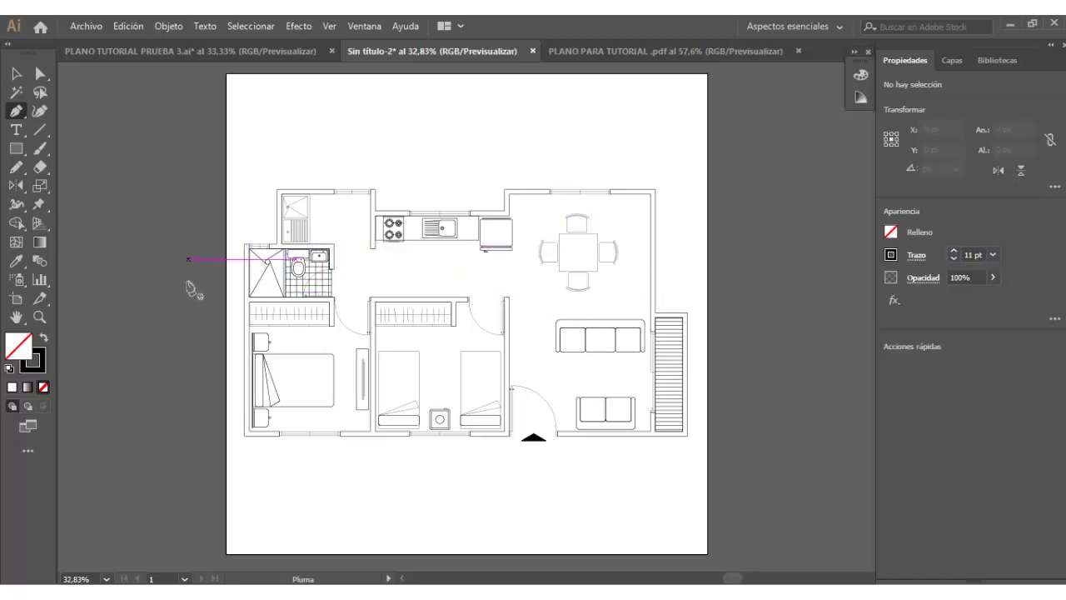
{"action": "scroll", "coordinate": [230, 237], "scroll_direction": "up", "scroll_amount": 1}
{"action": "scroll", "coordinate": [249, 217], "scroll_direction": "up", "scroll_amount": 1}
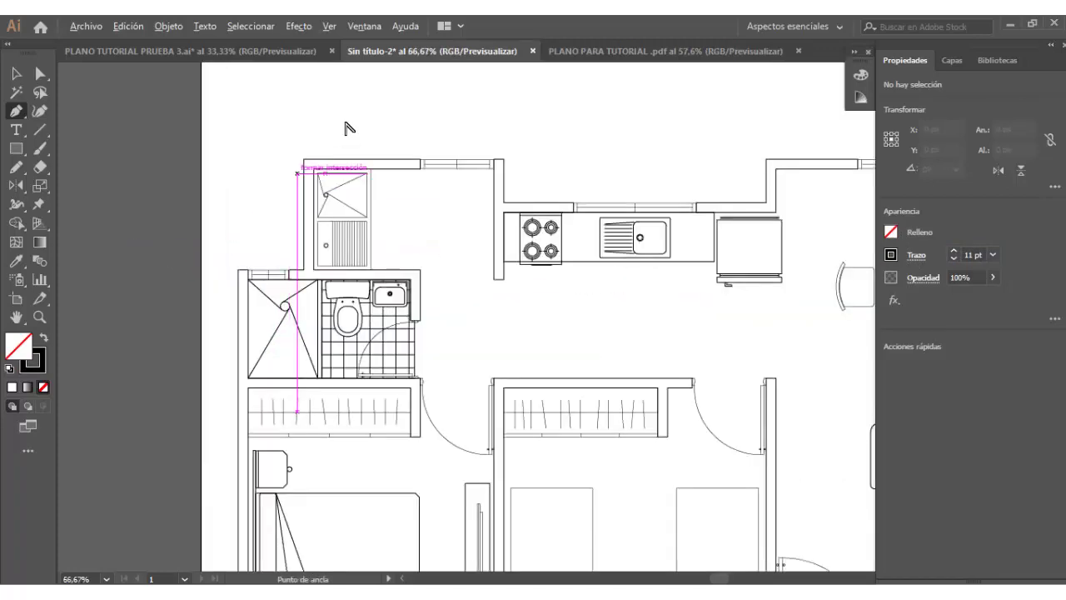
{"action": "scroll", "coordinate": [302, 231], "scroll_direction": "up", "scroll_amount": 1}
{"action": "scroll", "coordinate": [309, 222], "scroll_direction": "up", "scroll_amount": 1}
{"action": "scroll", "coordinate": [312, 219], "scroll_direction": "up", "scroll_amount": 1}
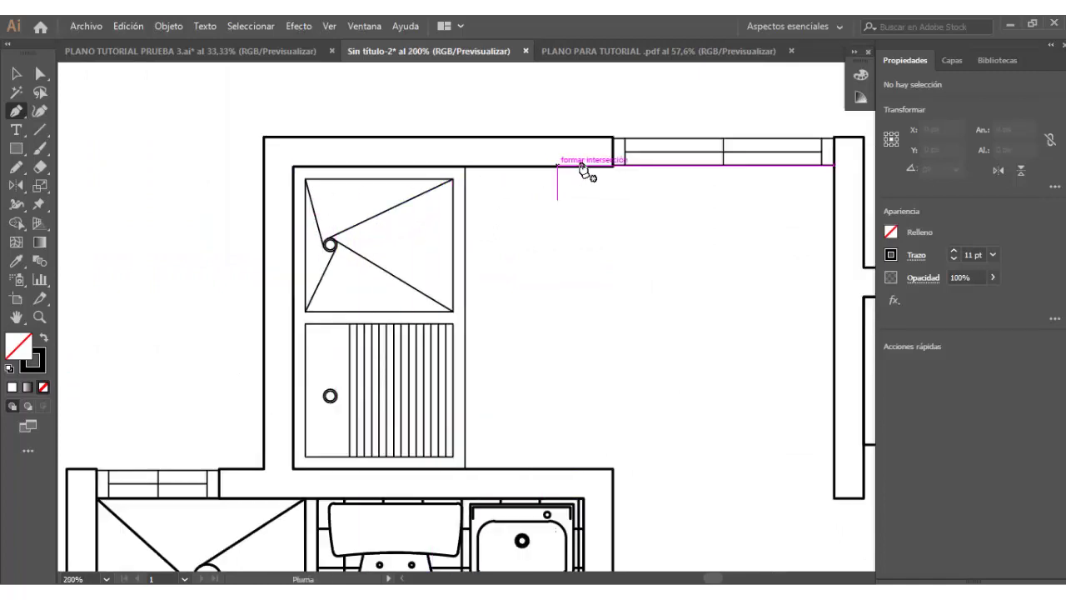
{"action": "left_click", "coordinate": [613, 152]}
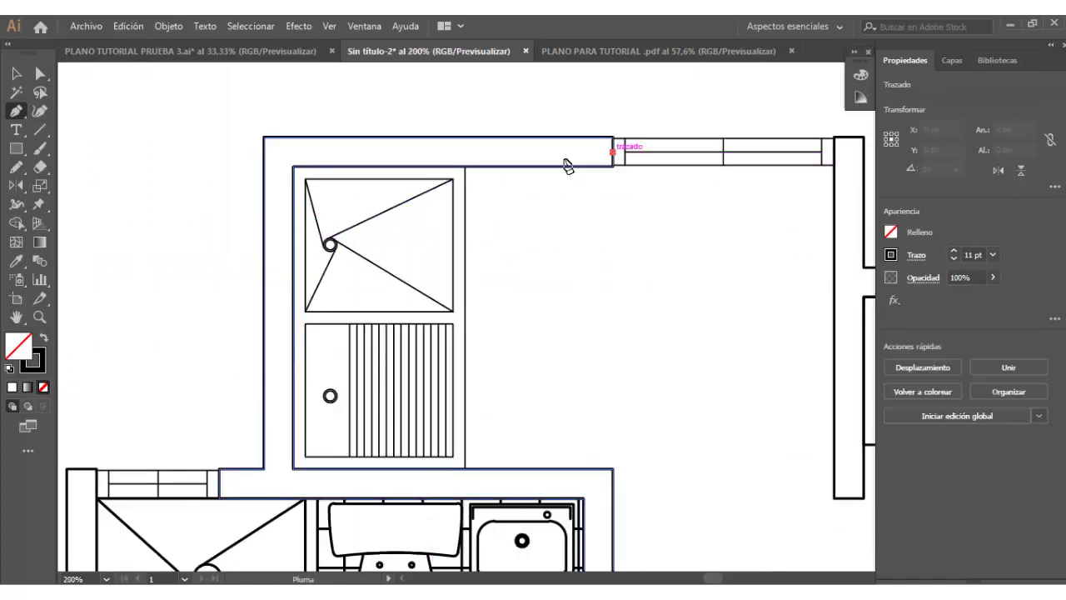
{"action": "left_click", "coordinate": [279, 165]}
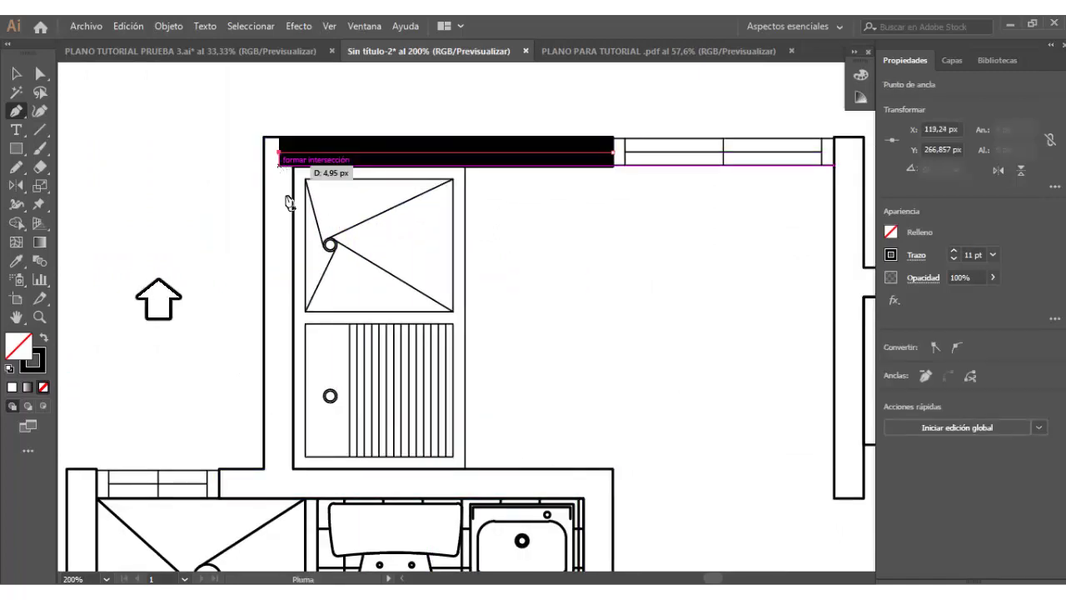
{"action": "key", "text": "p"}
{"action": "left_click", "coordinate": [279, 482]}
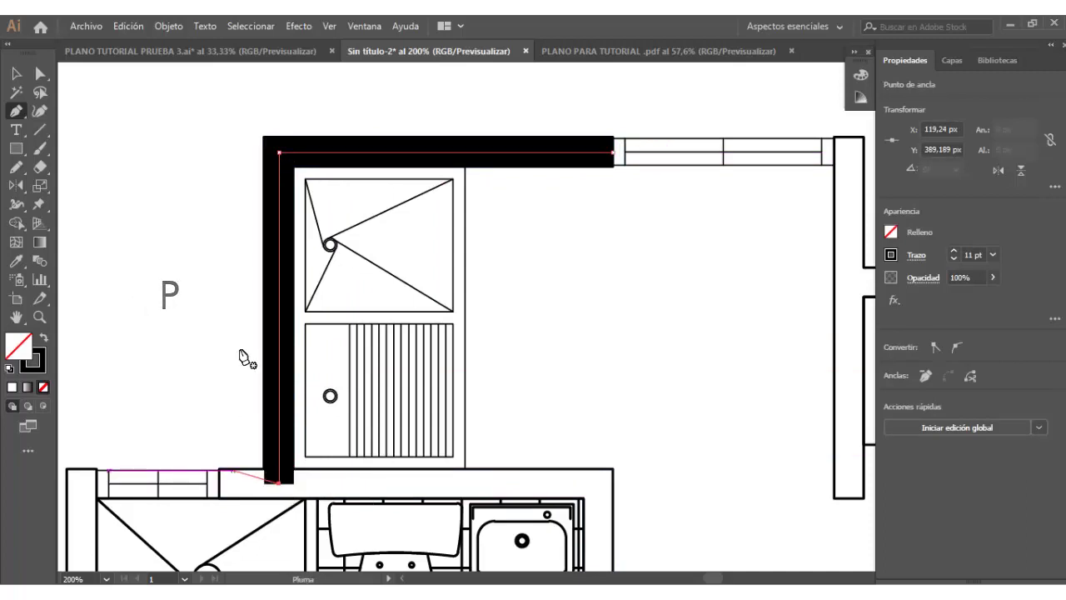
Step: Trace the bathroom's top and right-side walls beside its window
{"action": "left_click_drag", "start_coordinate": [331, 385], "coordinate": [357, 255]}
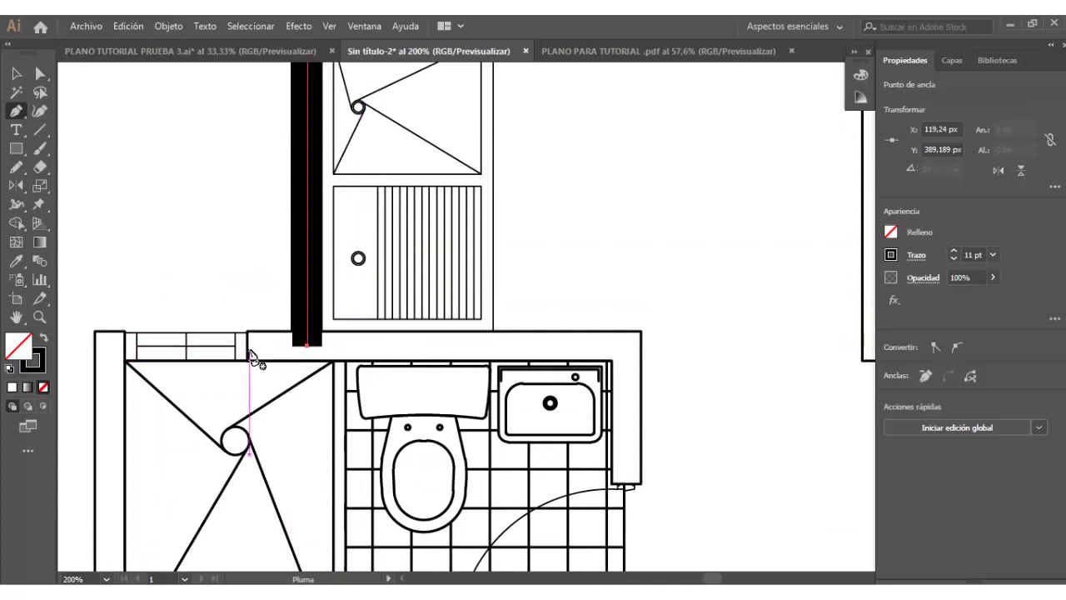
{"action": "left_click", "coordinate": [248, 345]}
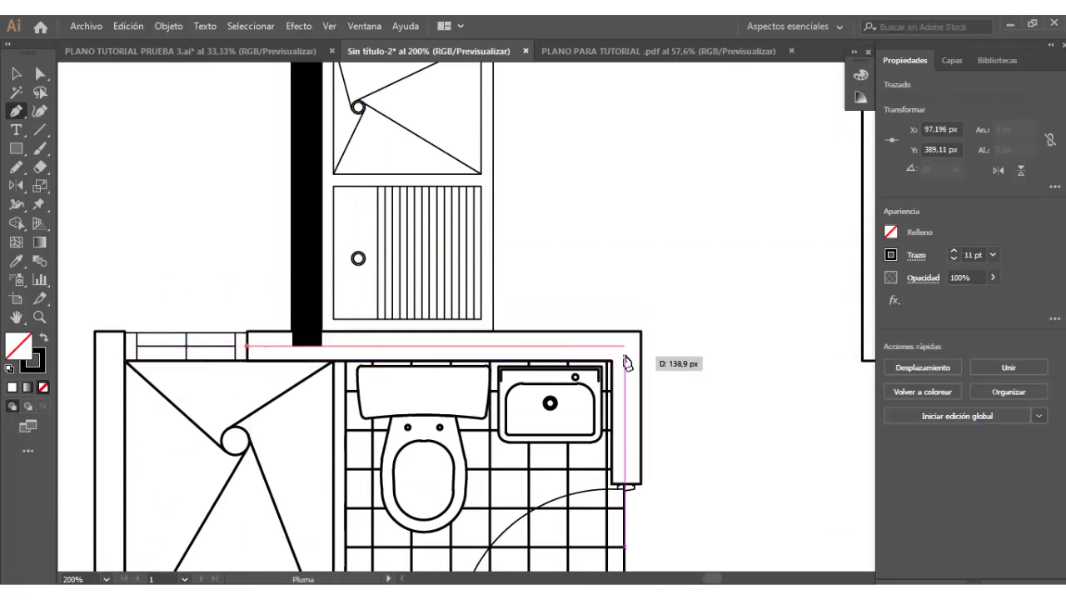
{"action": "left_click", "coordinate": [625, 358]}
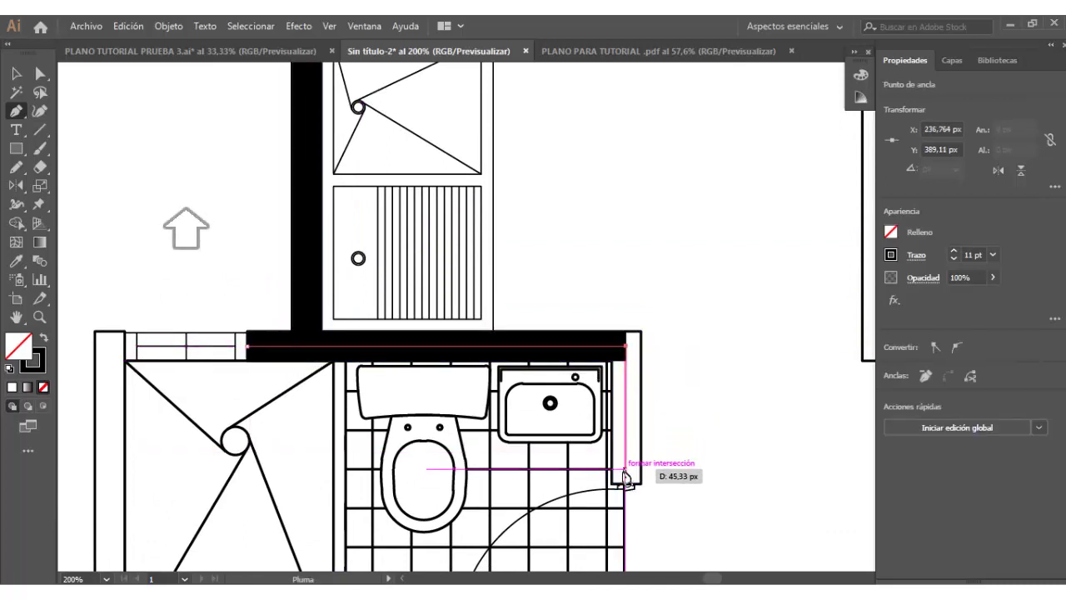
{"action": "left_click", "coordinate": [626, 483]}
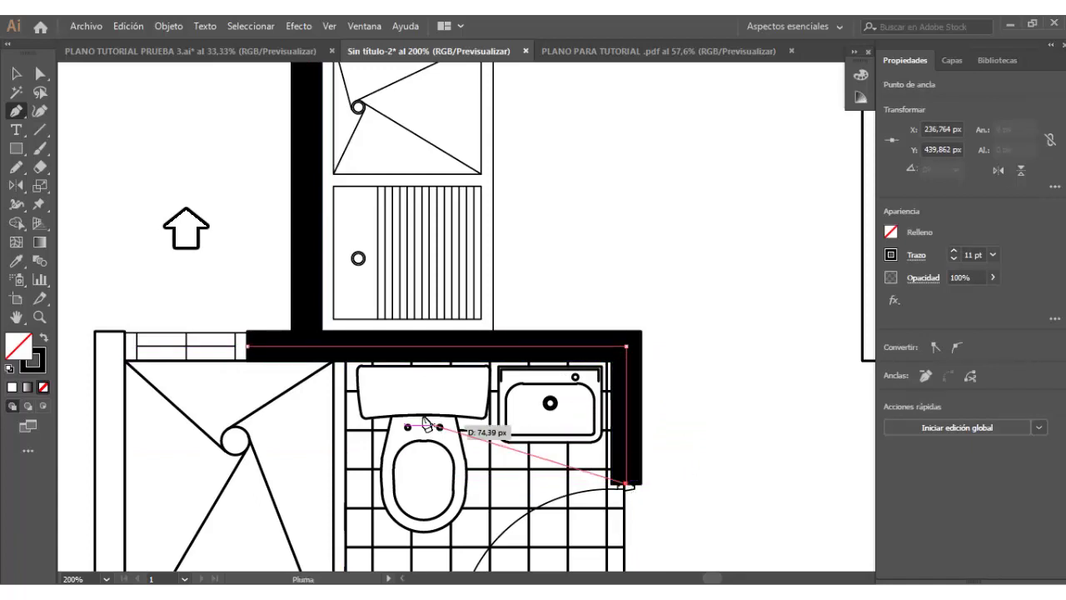
{"action": "scroll", "coordinate": [234, 398], "scroll_direction": "down", "scroll_amount": 5}
{"action": "scroll", "coordinate": [250, 250], "scroll_direction": "left", "scroll_amount": 5}
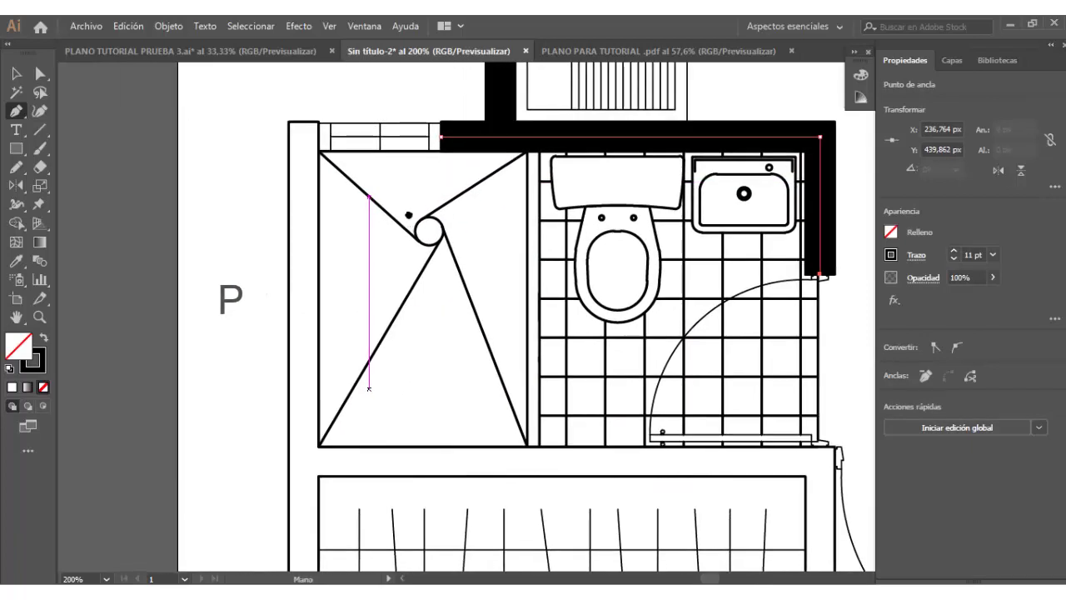
Step: Trace the left wall from the shower down to the bedroom corner and across to the window
{"action": "left_click", "coordinate": [306, 122]}
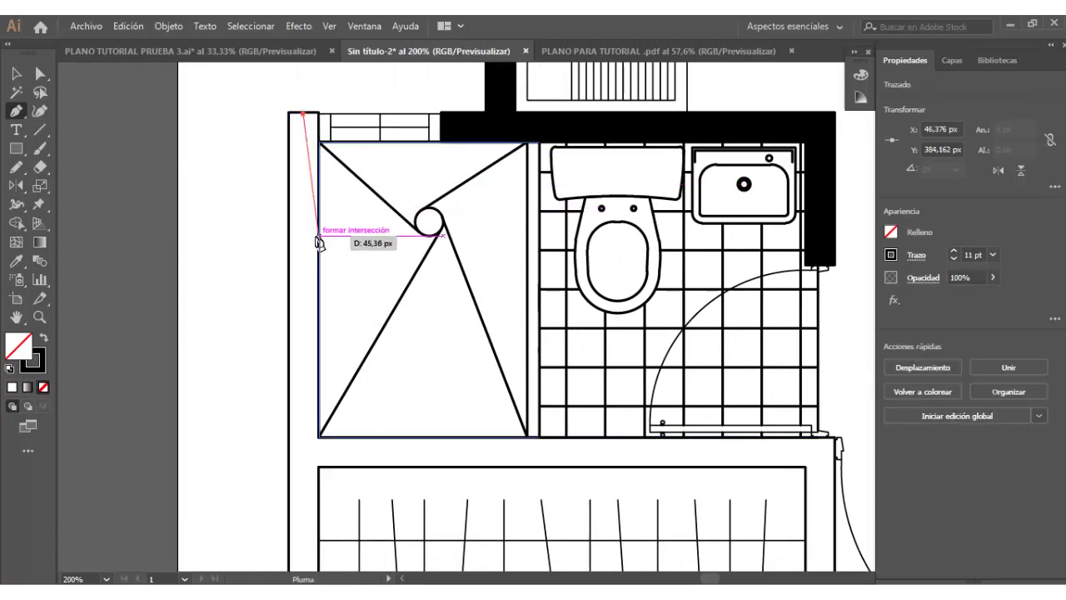
{"action": "scroll", "coordinate": [316, 242], "scroll_direction": "down", "scroll_amount": 3}
{"action": "scroll", "coordinate": [316, 241], "scroll_direction": "down", "scroll_amount": 2}
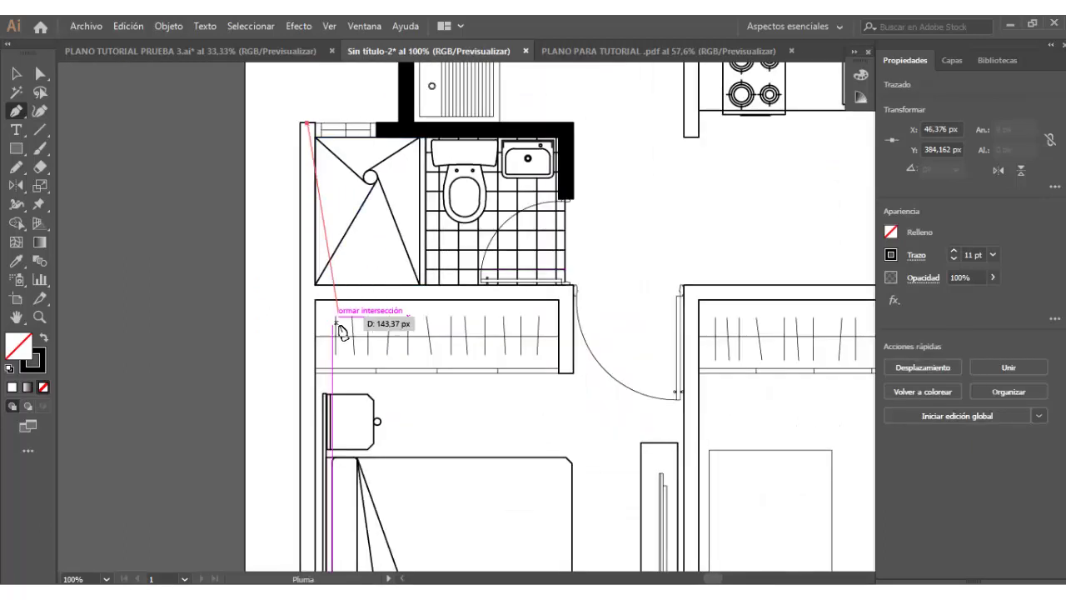
{"action": "scroll", "coordinate": [337, 325], "scroll_direction": "down", "scroll_amount": 5}
{"action": "scroll", "coordinate": [336, 416], "scroll_direction": "down", "scroll_amount": 2}
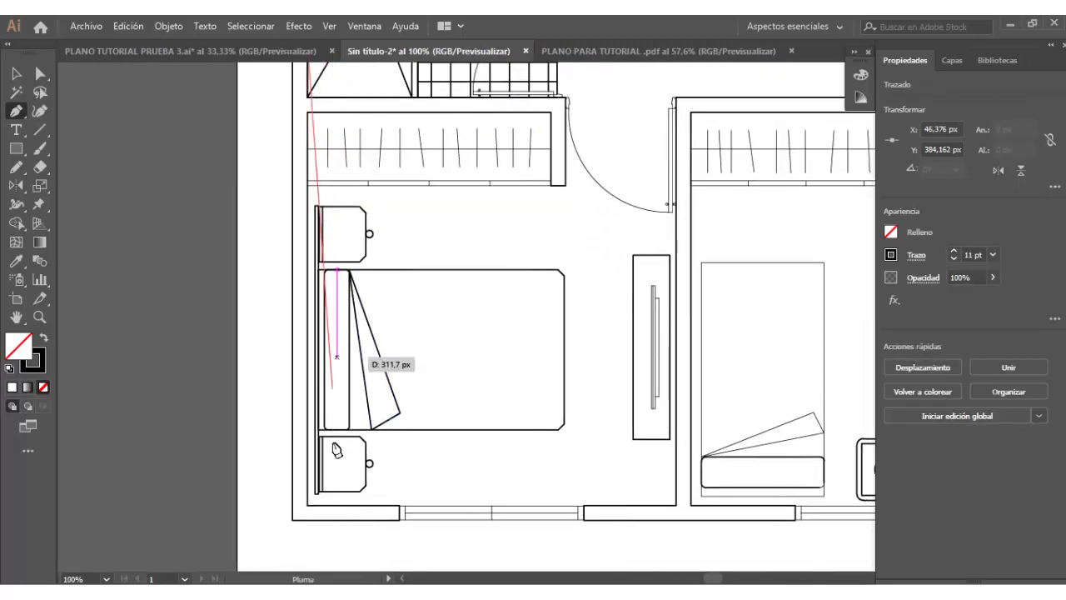
{"action": "left_click", "coordinate": [300, 512]}
{"action": "scroll", "coordinate": [353, 527], "scroll_direction": "up", "scroll_amount": 3}
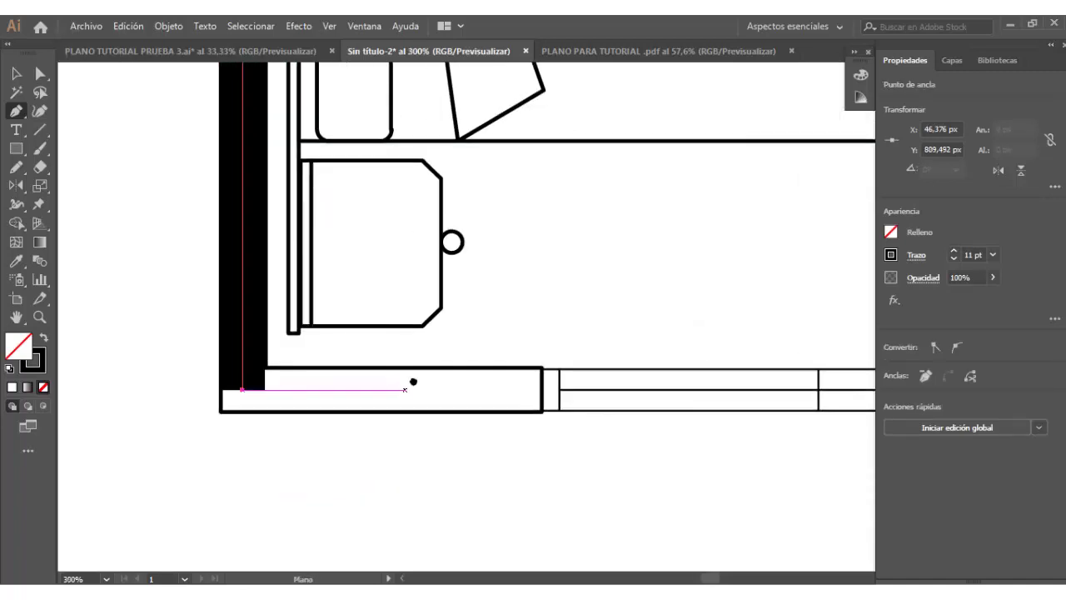
{"action": "left_click", "coordinate": [545, 390]}
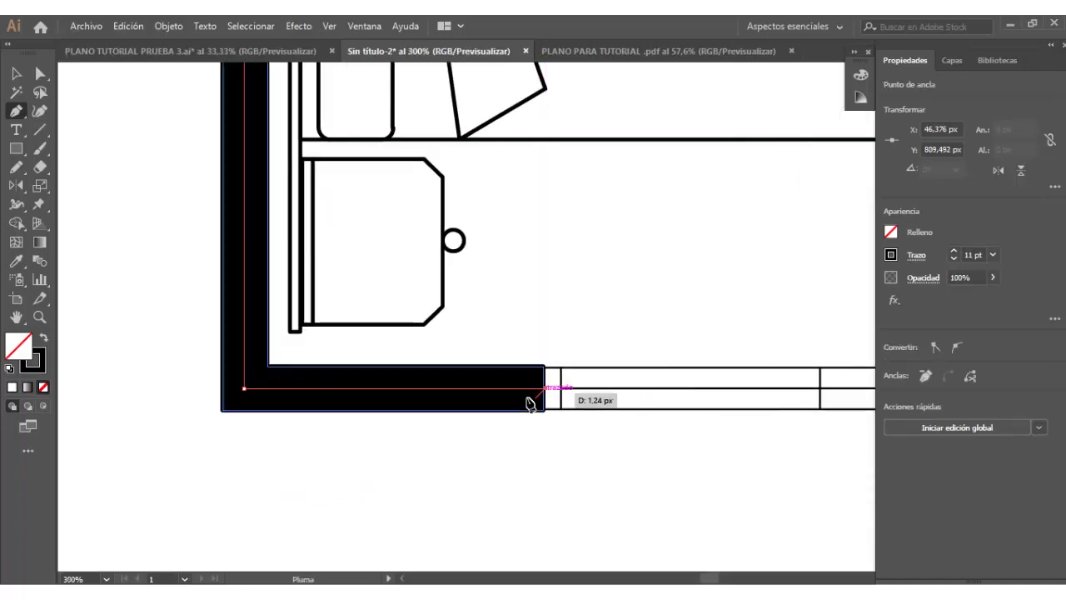
Step: Trace the wall above the wardrobe and the kitchen's left wall
{"action": "scroll", "coordinate": [522, 347], "scroll_direction": "down", "scroll_amount": 1}
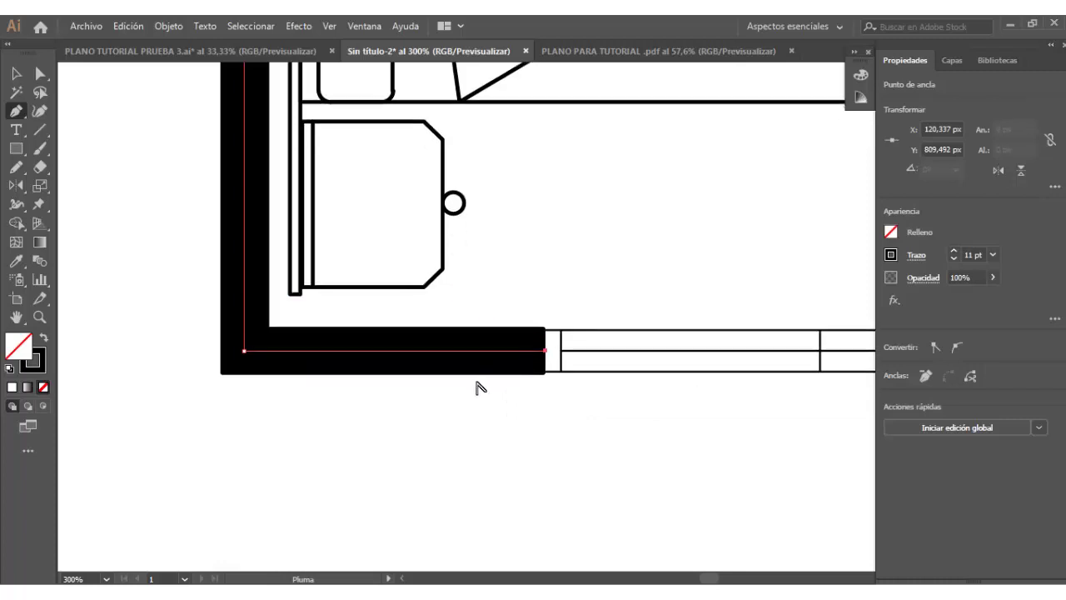
{"action": "scroll", "coordinate": [477, 387], "scroll_direction": "down", "scroll_amount": 5}
{"action": "scroll", "coordinate": [543, 333], "scroll_direction": "up", "scroll_amount": 2}
{"action": "scroll", "coordinate": [492, 374], "scroll_direction": "up", "scroll_amount": 1}
{"action": "scroll", "coordinate": [542, 352], "scroll_direction": "up", "scroll_amount": 1}
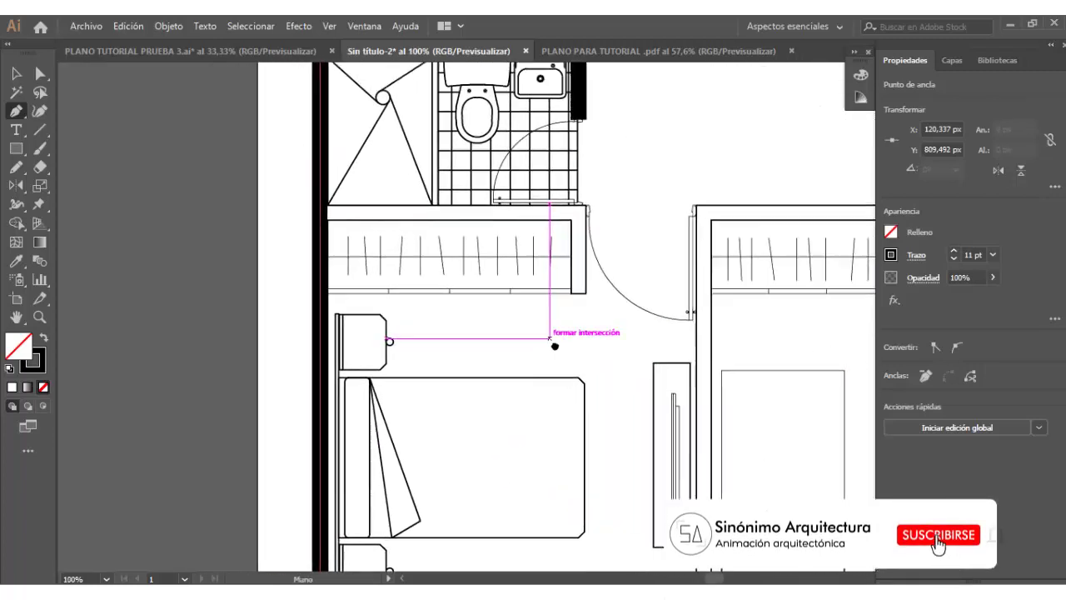
{"action": "scroll", "coordinate": [551, 338], "scroll_direction": "up", "scroll_amount": 1}
{"action": "scroll", "coordinate": [269, 222], "scroll_direction": "up", "scroll_amount": 1}
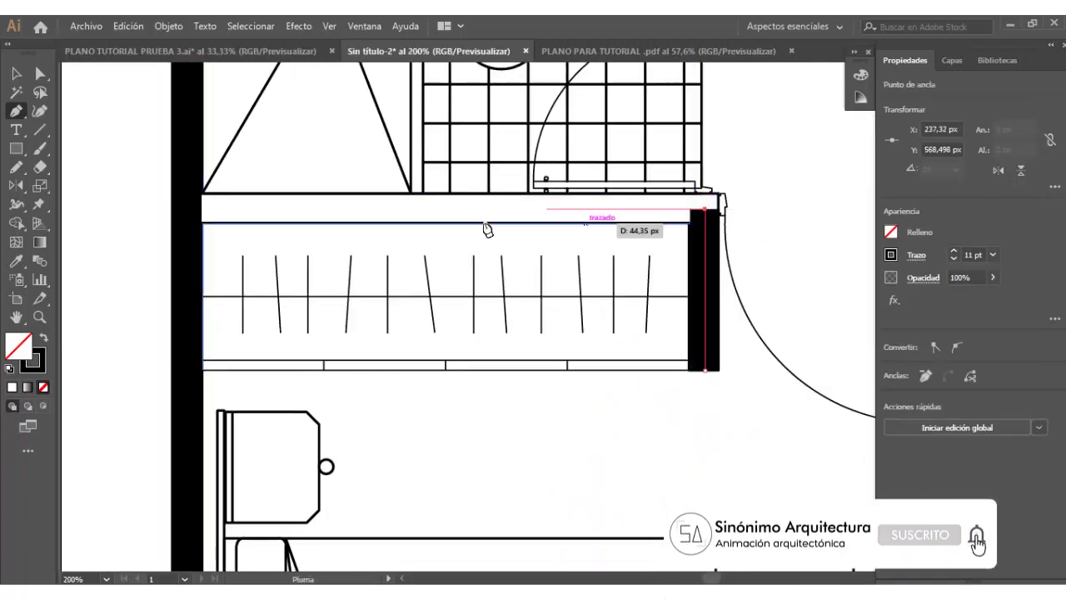
{"action": "left_click", "coordinate": [192, 209]}
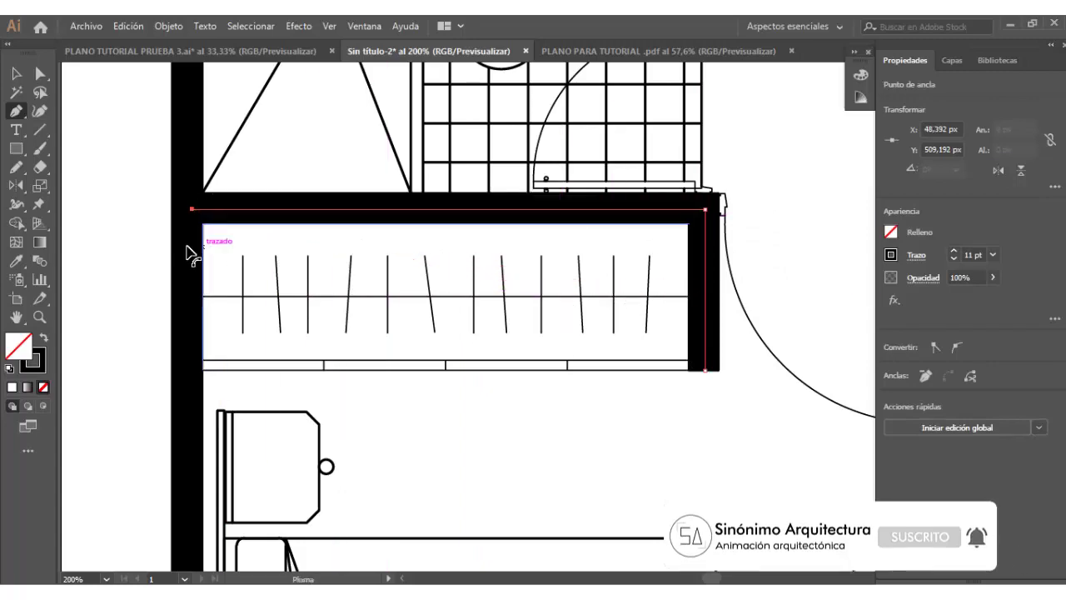
{"action": "scroll", "coordinate": [419, 357], "scroll_direction": "down", "scroll_amount": 3}
{"action": "scroll", "coordinate": [428, 83], "scroll_direction": "up", "scroll_amount": 3}
{"action": "scroll", "coordinate": [419, 119], "scroll_direction": "up", "scroll_amount": 2}
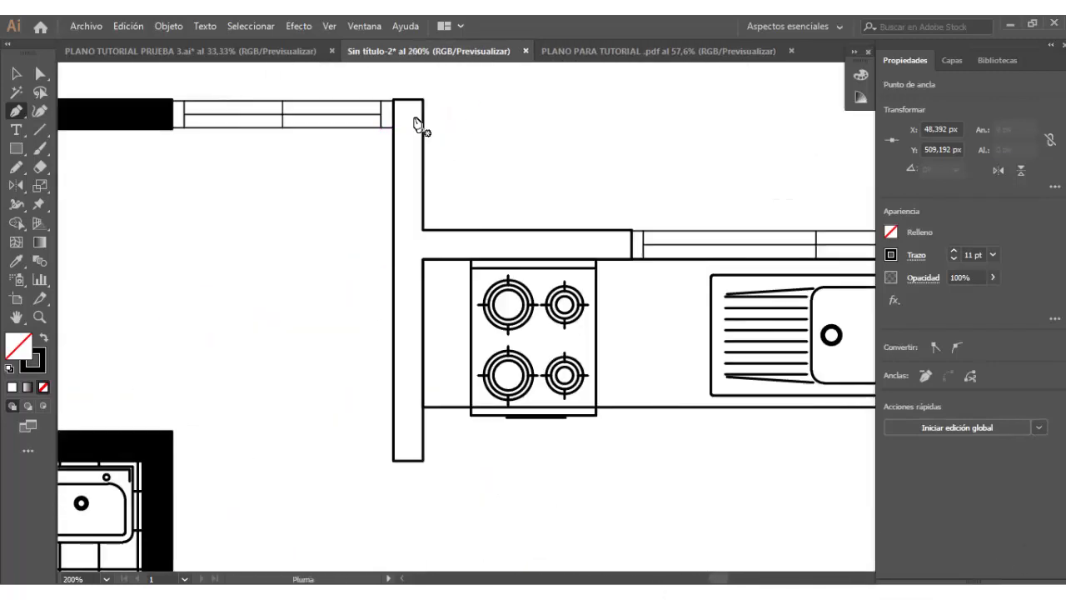
{"action": "left_click", "coordinate": [439, 450]}
Step: Trace the walls above the stove and around the kitchen window up to the top wall
{"action": "left_click", "coordinate": [631, 245]}
{"action": "left_click", "coordinate": [413, 244]}
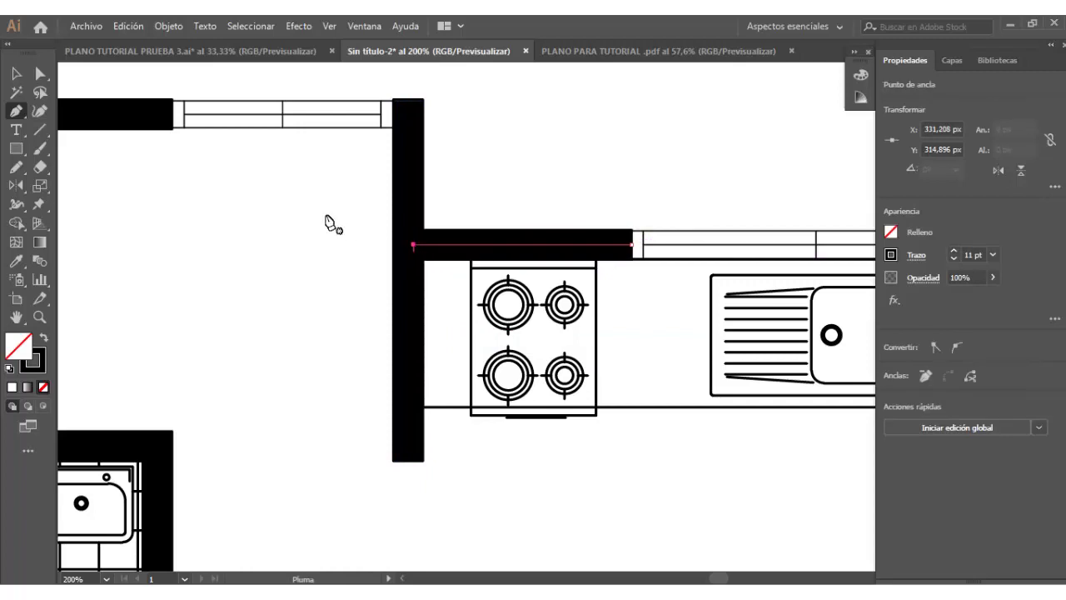
{"action": "scroll", "coordinate": [330, 223], "scroll_direction": "down", "scroll_amount": 3}
{"action": "scroll", "coordinate": [431, 285], "scroll_direction": "up", "scroll_amount": 5}
{"action": "left_click", "coordinate": [240, 338]}
{"action": "left_click", "coordinate": [463, 337]}
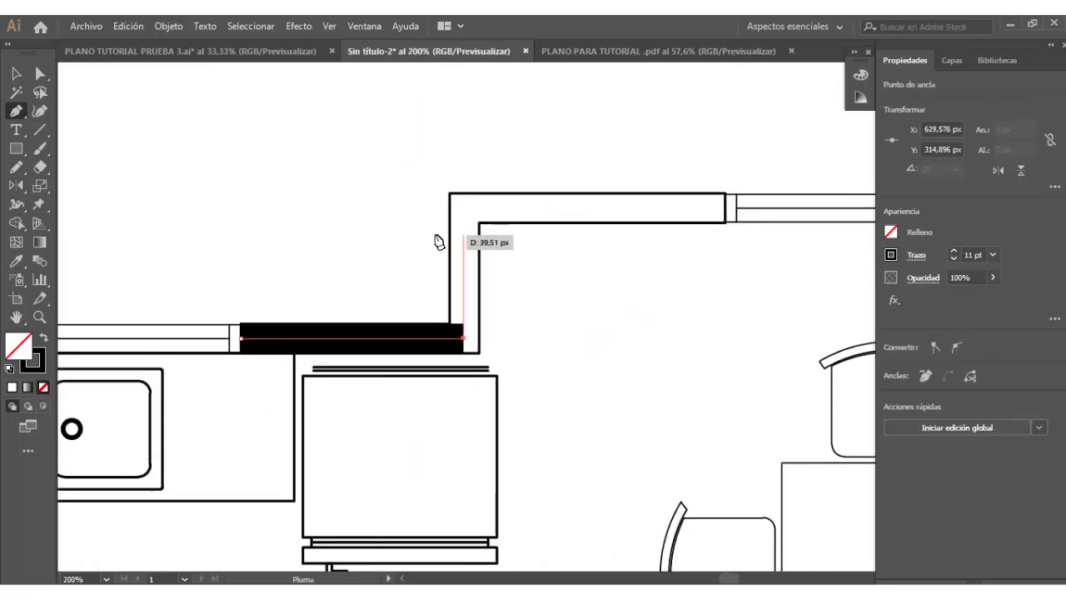
{"action": "left_click", "coordinate": [463, 208]}
{"action": "left_click", "coordinate": [725, 208]}
{"action": "scroll", "coordinate": [524, 286], "scroll_direction": "down", "scroll_amount": 3}
{"action": "scroll", "coordinate": [420, 204], "scroll_direction": "up", "scroll_amount": 3}
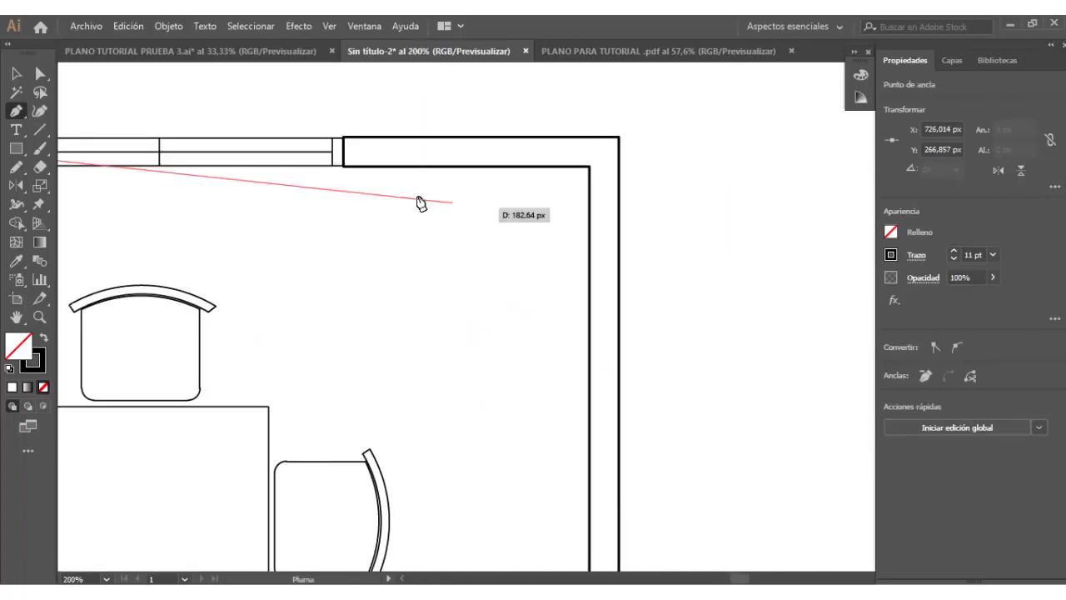
{"action": "key", "text": "Escape"}
Step: Trace the top-right wall and the living room's right wall toward the balcony
{"action": "left_click", "coordinate": [345, 151]}
{"action": "left_click", "coordinate": [606, 151]}
{"action": "scroll", "coordinate": [510, 248], "scroll_direction": "down", "scroll_amount": 3}
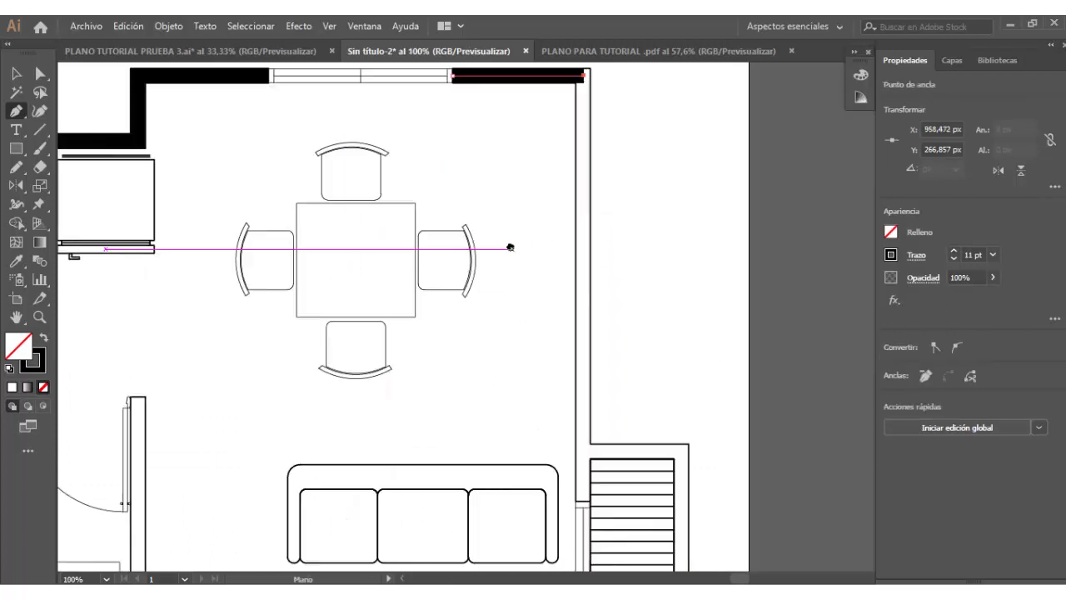
{"action": "left_click_drag", "start_coordinate": [510, 247], "coordinate": [542, 148]}
{"action": "left_click", "coordinate": [617, 401]}
{"action": "scroll", "coordinate": [538, 312], "scroll_direction": "down", "scroll_amount": 3}
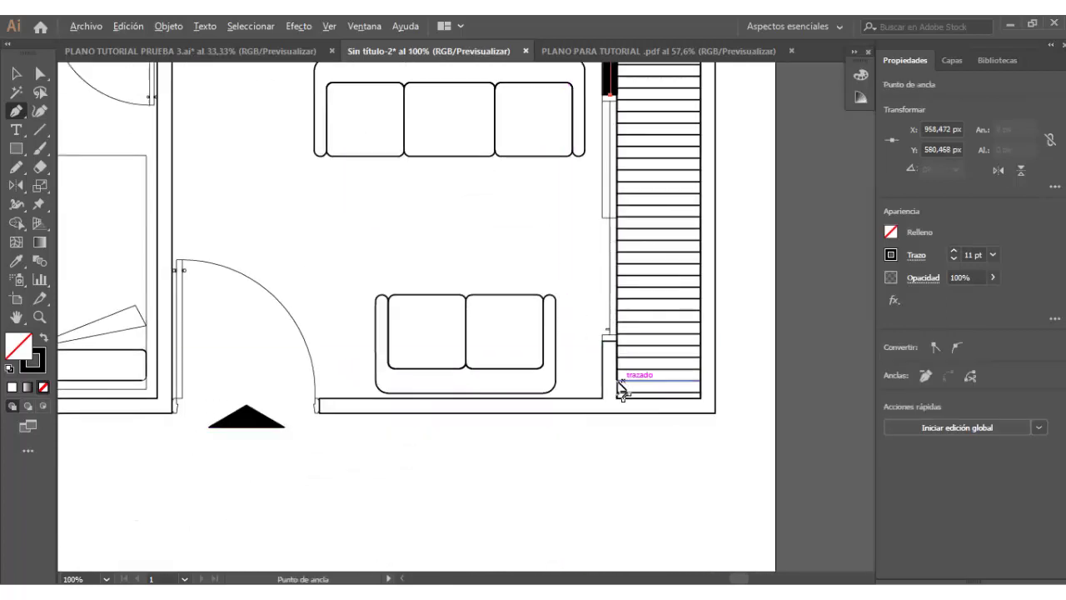
{"action": "scroll", "coordinate": [443, 392], "scroll_direction": "up", "scroll_amount": 3}
Step: Trace the bottom wall by the entrance and the balcony's side, lower and top walls
{"action": "left_click", "coordinate": [135, 424]}
{"action": "left_click", "coordinate": [719, 424]}
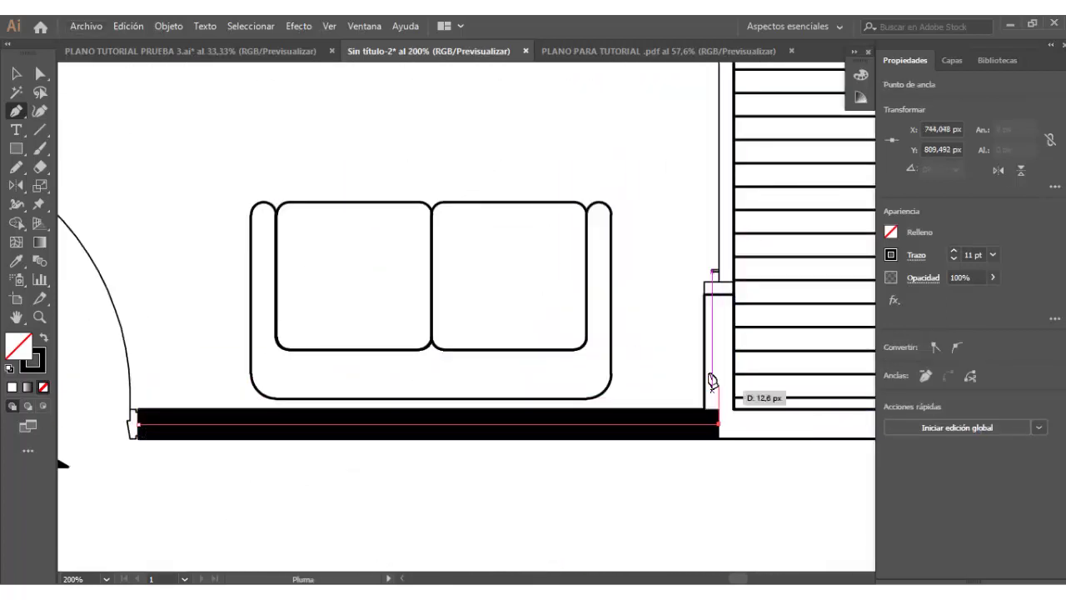
{"action": "left_click", "coordinate": [719, 294]}
{"action": "left_click_drag", "start_coordinate": [731, 358], "coordinate": [485, 421]}
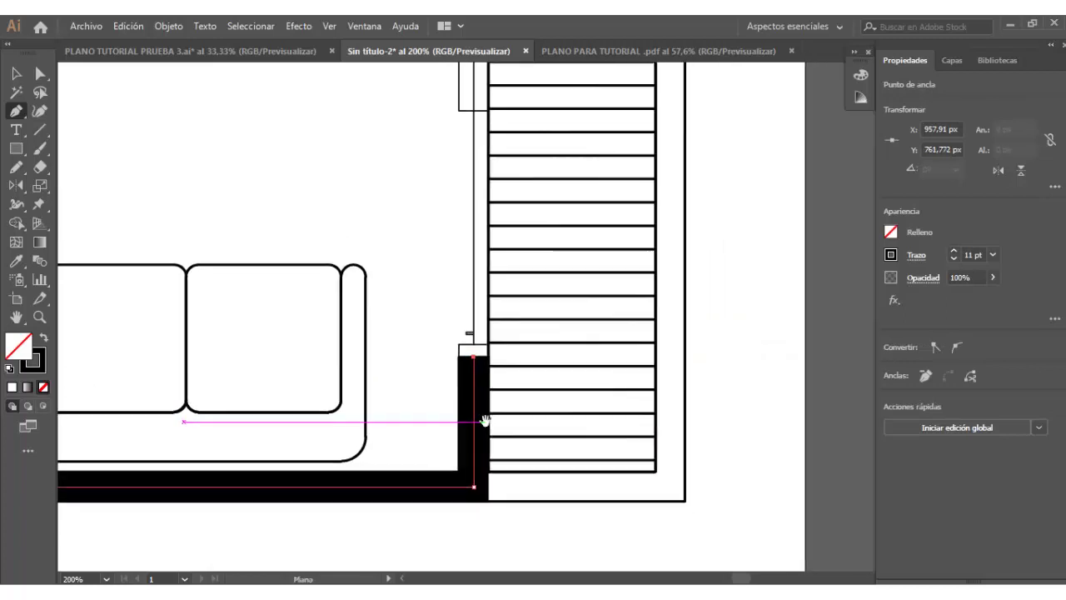
{"action": "left_click", "coordinate": [490, 499]}
{"action": "scroll", "coordinate": [591, 296], "scroll_direction": "up", "scroll_amount": 5}
{"action": "left_click_drag", "start_coordinate": [591, 297], "coordinate": [585, 480]}
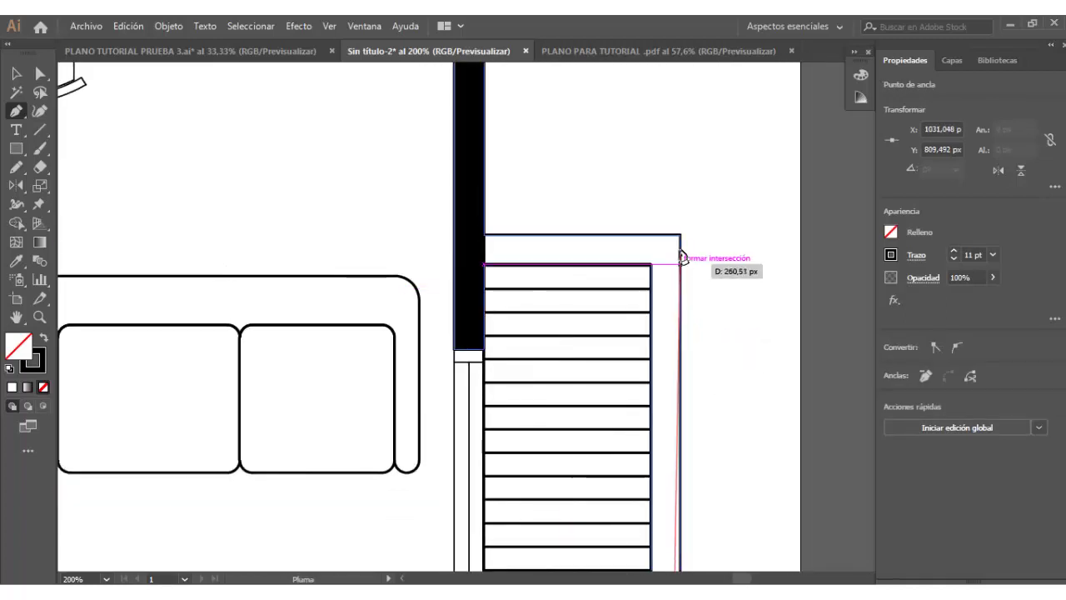
{"action": "left_click", "coordinate": [667, 248]}
{"action": "left_click", "coordinate": [479, 249]}
{"action": "scroll", "coordinate": [580, 231], "scroll_direction": "down", "scroll_amount": 5}
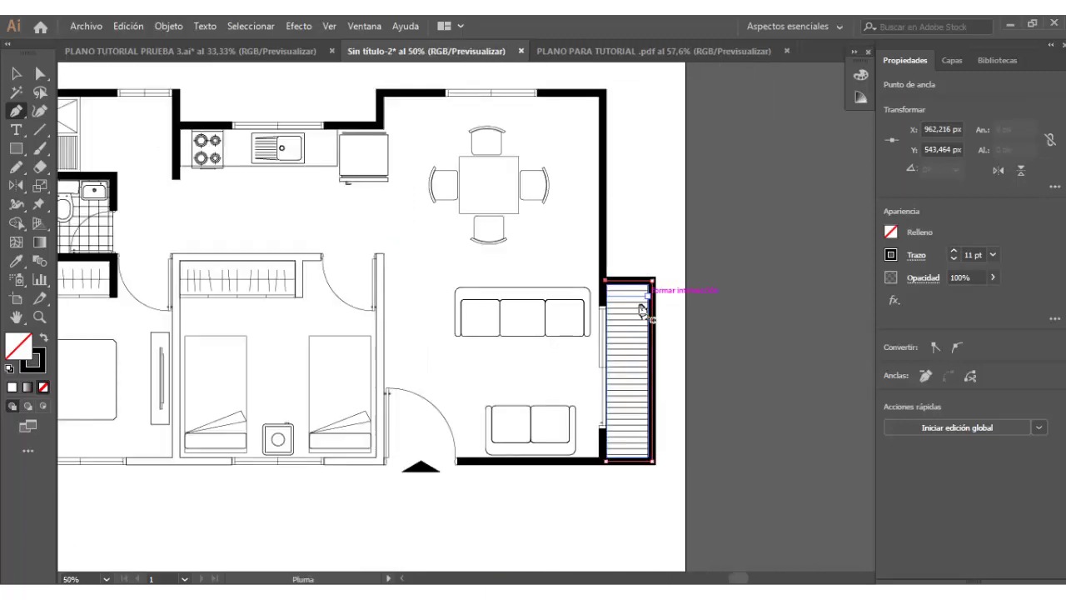
{"action": "scroll", "coordinate": [397, 500], "scroll_direction": "up", "scroll_amount": 3}
{"action": "scroll", "coordinate": [350, 483], "scroll_direction": "up", "scroll_amount": 2}
Step: Trace the bedroom's bottom wall and run it up to the door frame
{"action": "left_click", "coordinate": [288, 432]}
{"action": "left_click", "coordinate": [608, 432]}
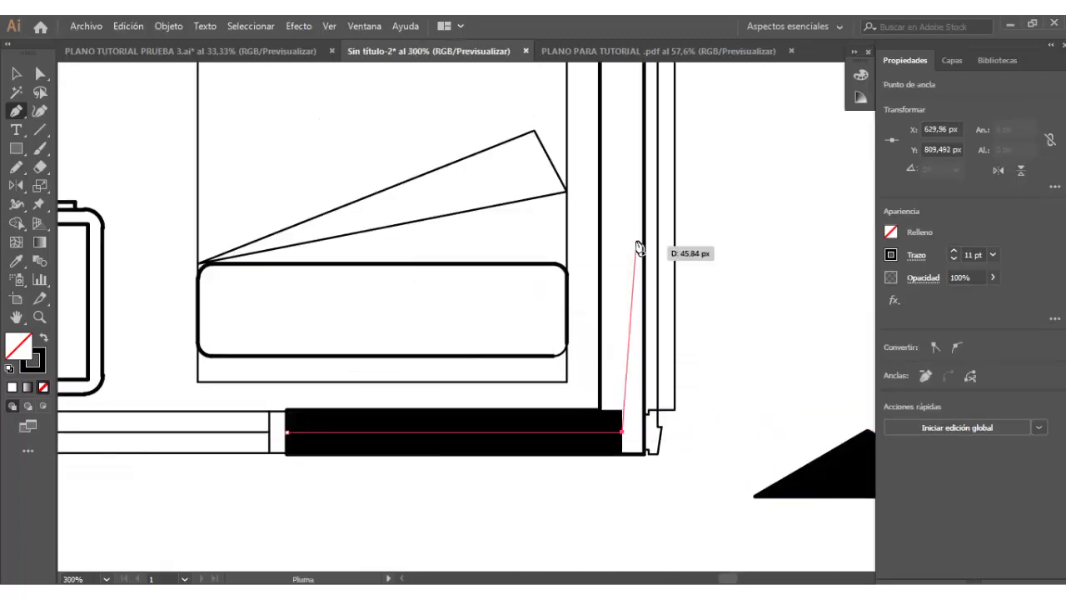
{"action": "scroll", "coordinate": [638, 245], "scroll_direction": "up", "scroll_amount": 2}
{"action": "scroll", "coordinate": [638, 233], "scroll_direction": "up", "scroll_amount": 6}
{"action": "left_click", "coordinate": [575, 110]}
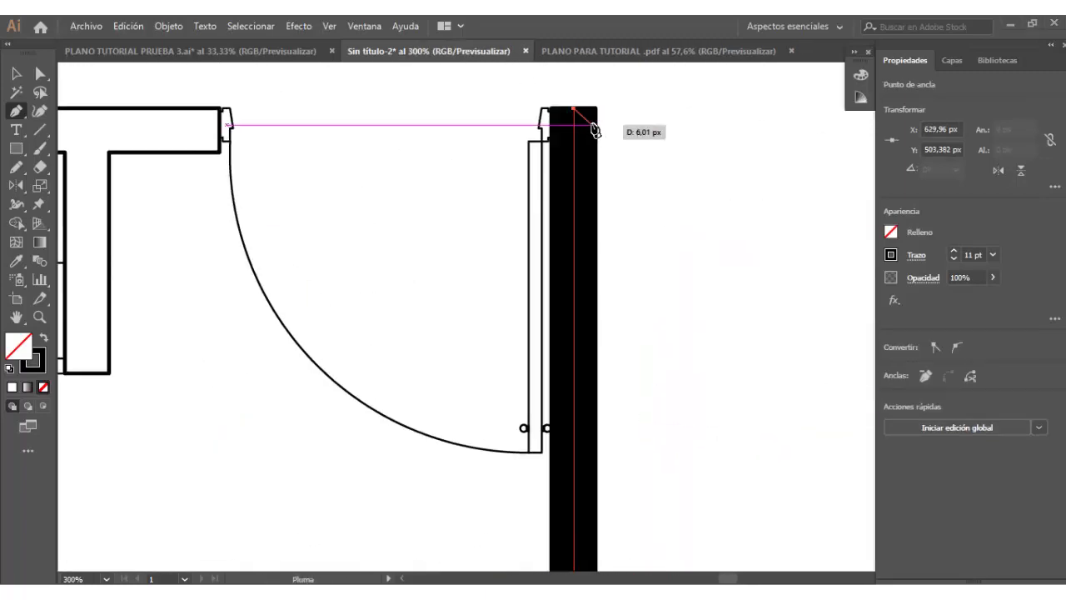
{"action": "scroll", "coordinate": [595, 124], "scroll_direction": "down", "scroll_amount": 2}
{"action": "scroll", "coordinate": [505, 142], "scroll_direction": "down", "scroll_amount": 2}
{"action": "scroll", "coordinate": [466, 356], "scroll_direction": "up", "scroll_amount": 4}
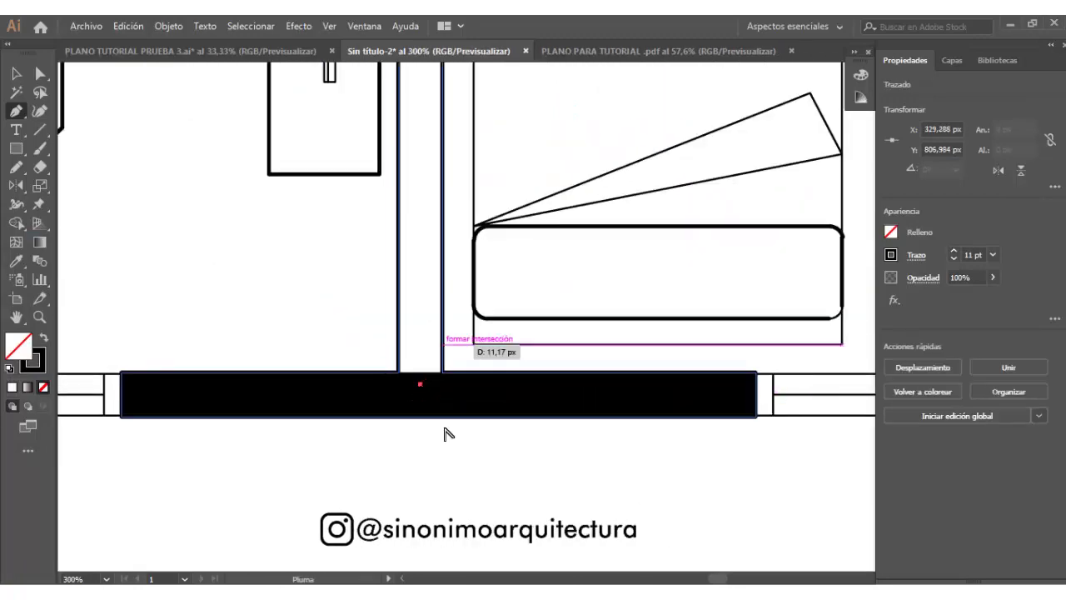
{"action": "scroll", "coordinate": [428, 350], "scroll_direction": "down", "scroll_amount": 5}
{"action": "scroll", "coordinate": [374, 233], "scroll_direction": "up", "scroll_amount": 6}
Step: Trace the walls around the wardrobe corner, along the top, and down the wardrobe divider
{"action": "left_click", "coordinate": [313, 197]}
{"action": "scroll", "coordinate": [642, 226], "scroll_direction": "down", "scroll_amount": 3}
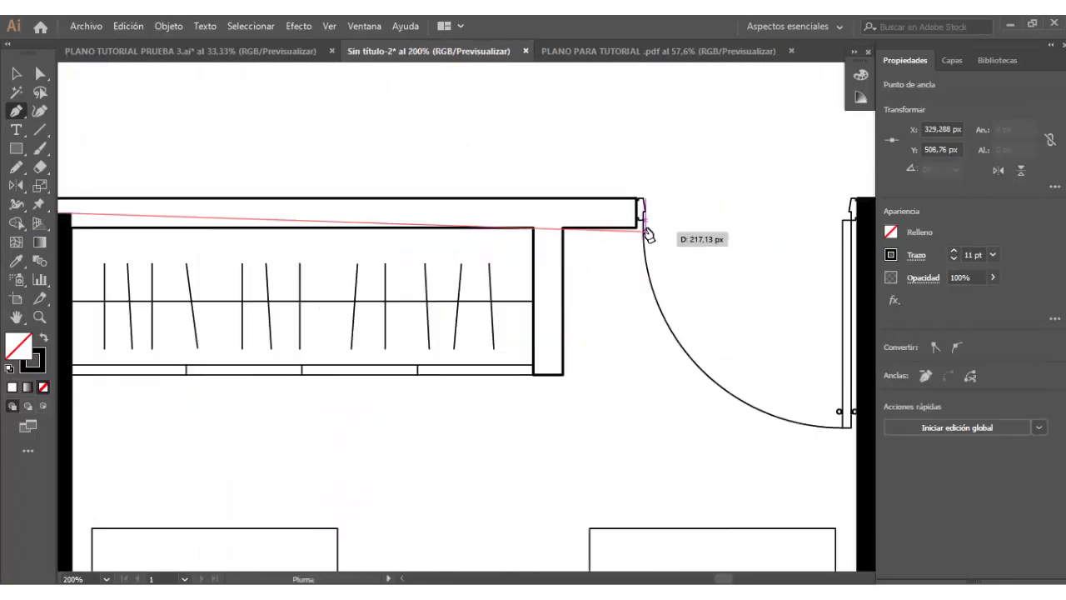
{"action": "scroll", "coordinate": [642, 209], "scroll_direction": "up", "scroll_amount": 3}
{"action": "left_click", "coordinate": [640, 209]}
{"action": "scroll", "coordinate": [607, 267], "scroll_direction": "down", "scroll_amount": 4}
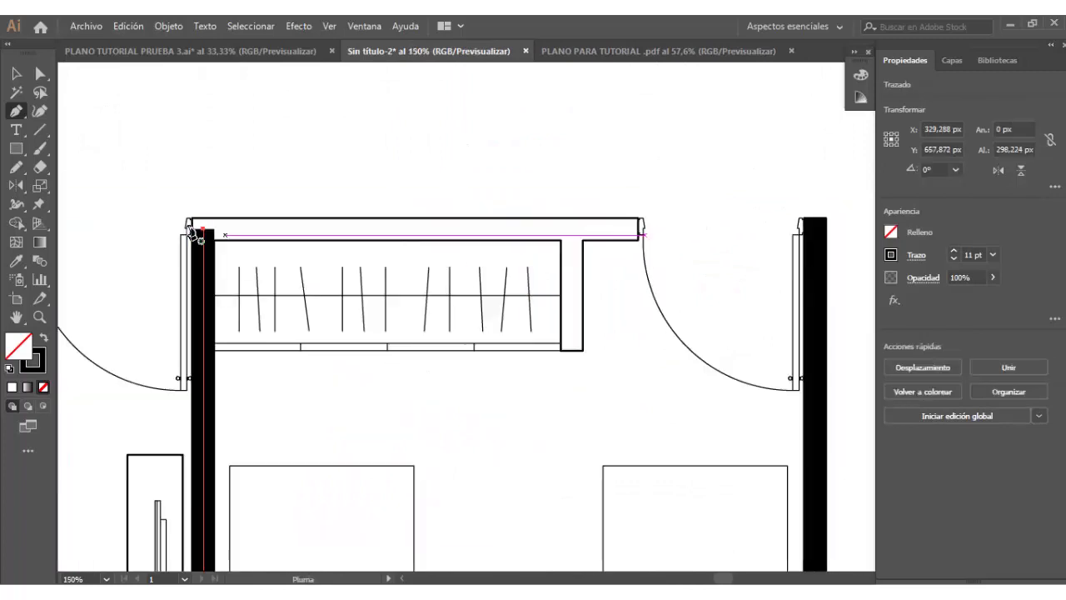
{"action": "left_click", "coordinate": [374, 228]}
{"action": "scroll", "coordinate": [596, 288], "scroll_direction": "up", "scroll_amount": 2}
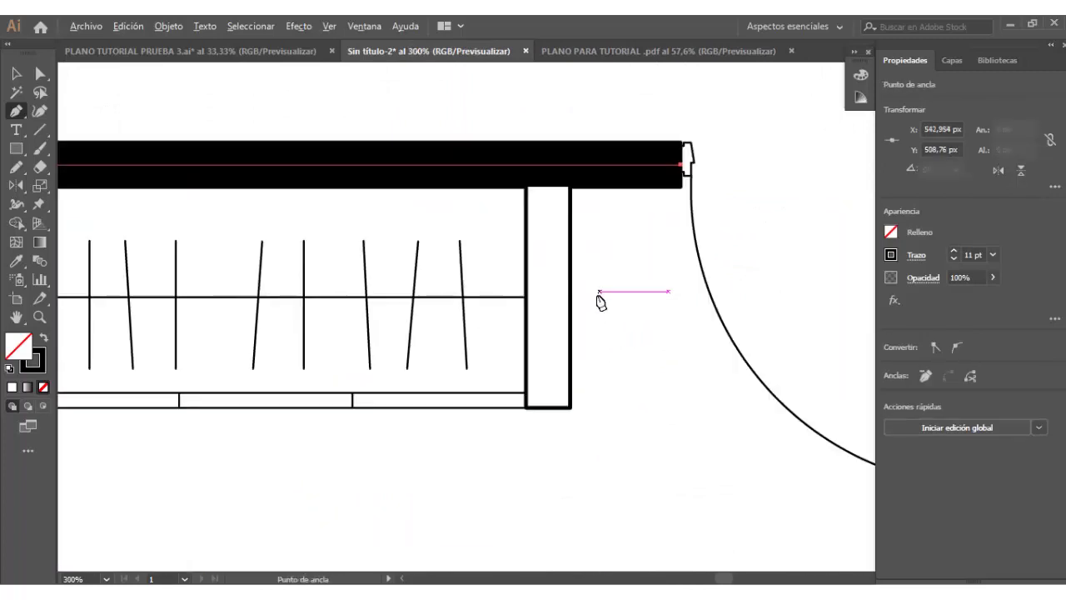
{"action": "left_click", "coordinate": [549, 180]}
{"action": "left_click", "coordinate": [549, 408]}
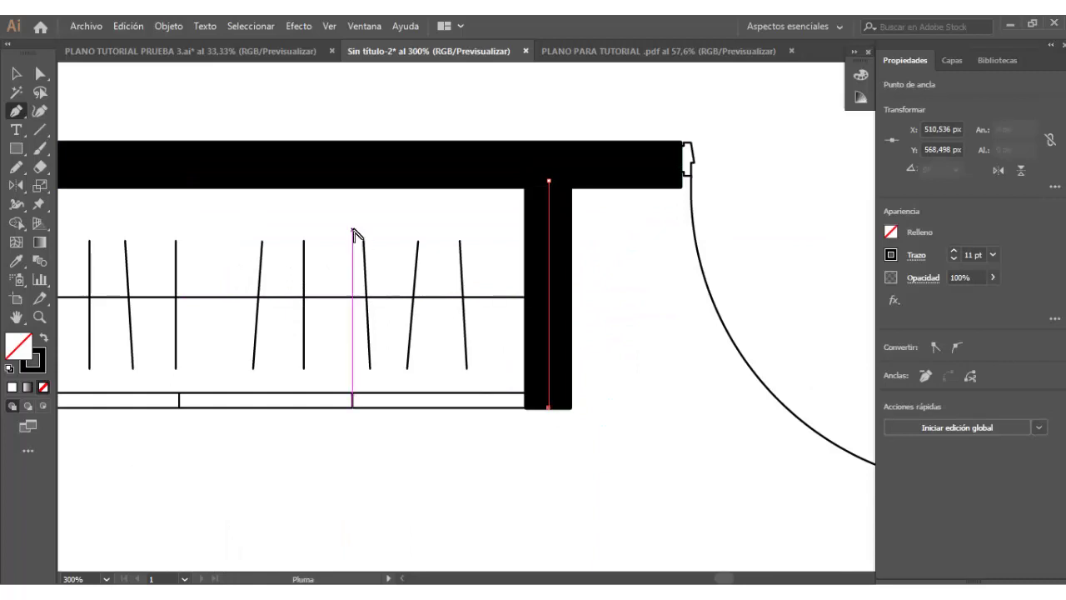
{"action": "key", "text": "v"}
{"action": "scroll", "coordinate": [357, 233], "scroll_direction": "down", "scroll_amount": 2}
{"action": "scroll", "coordinate": [467, 190], "scroll_direction": "down", "scroll_amount": 4}
Step: Hide the traced MUROS layer in the Layers panel
{"action": "left_click_drag", "start_coordinate": [497, 234], "coordinate": [494, 301]}
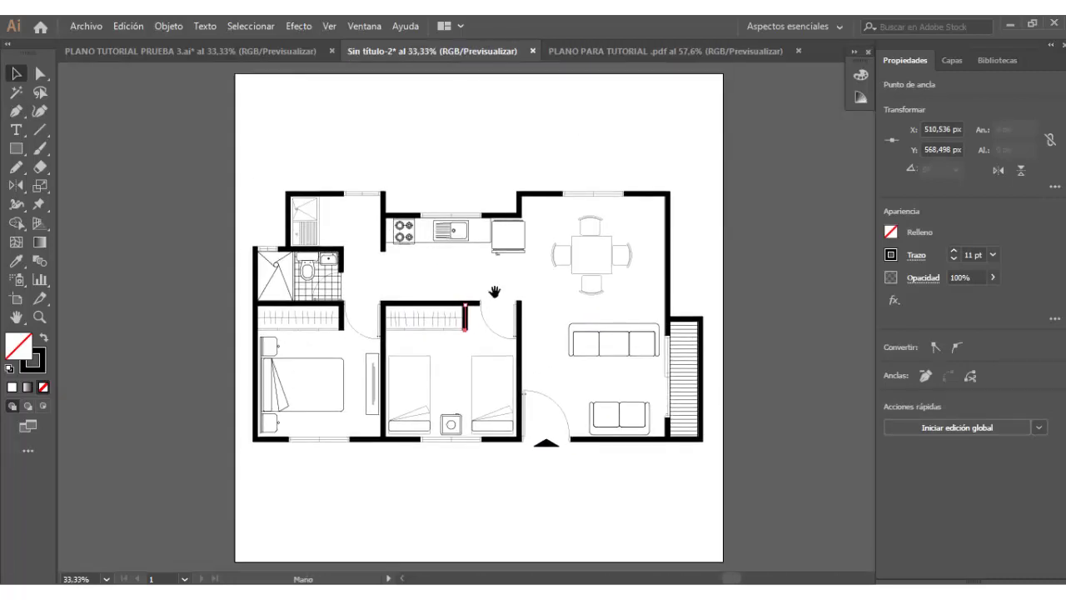
{"action": "left_click", "coordinate": [787, 340]}
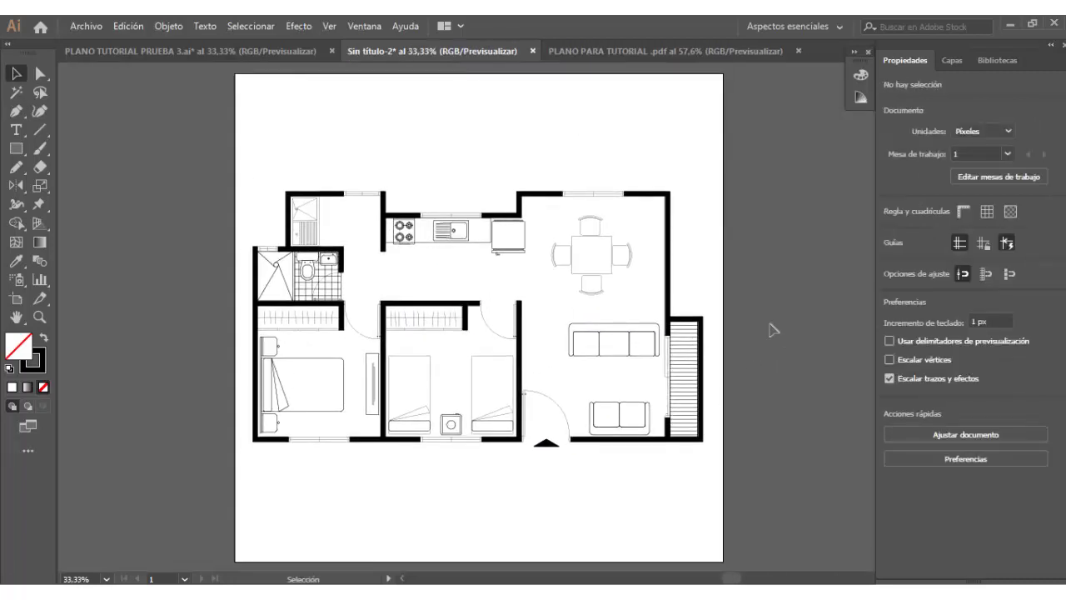
{"action": "left_click", "coordinate": [951, 59]}
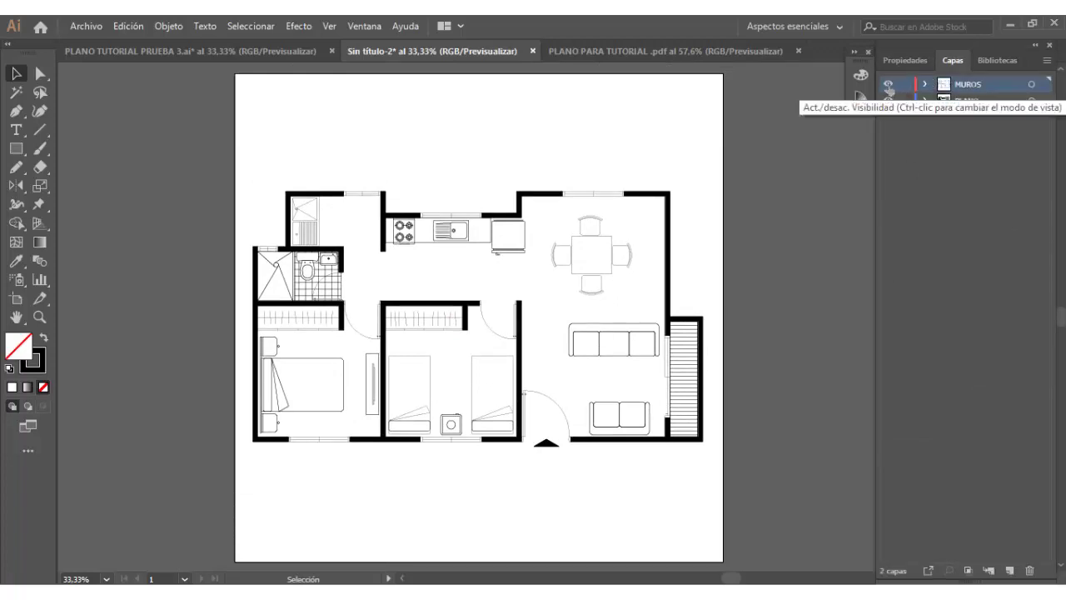
{"action": "left_click", "coordinate": [887, 84], "text": "ctrl"}
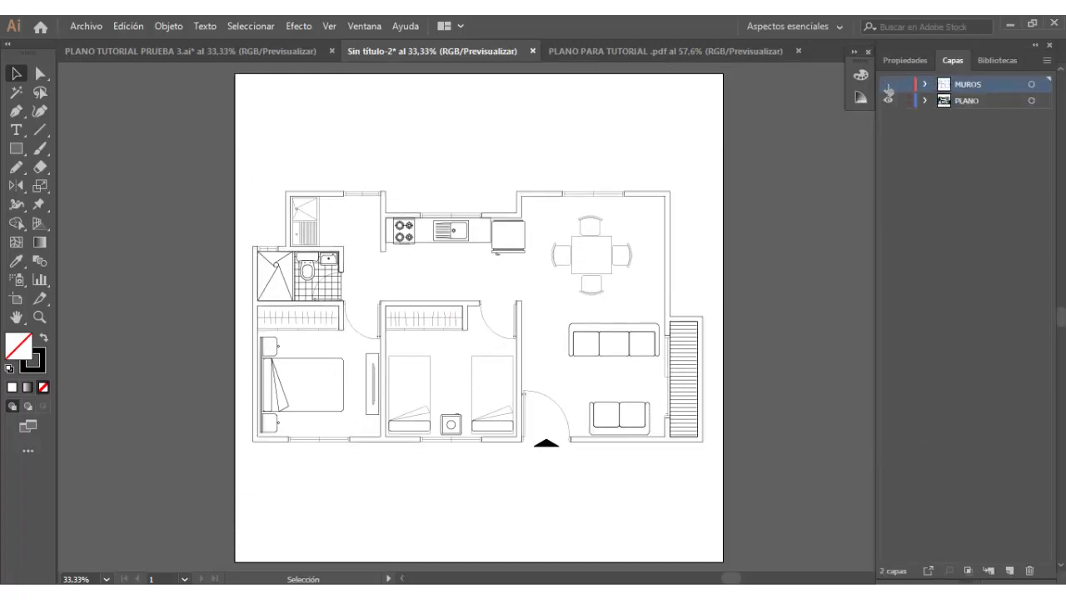
Step: Delete the original right-hand, kitchen, stove and laundry wall lines from PLANO
{"action": "left_click", "coordinate": [671, 258]}
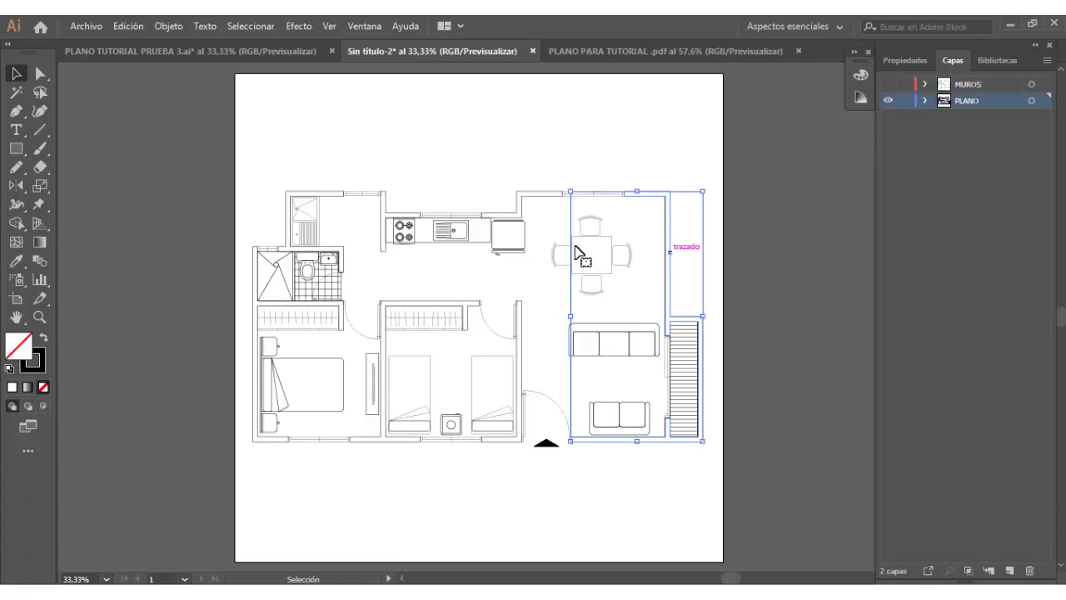
{"action": "key", "text": "Delete"}
{"action": "left_click", "coordinate": [497, 210]}
{"action": "key", "text": "Delete"}
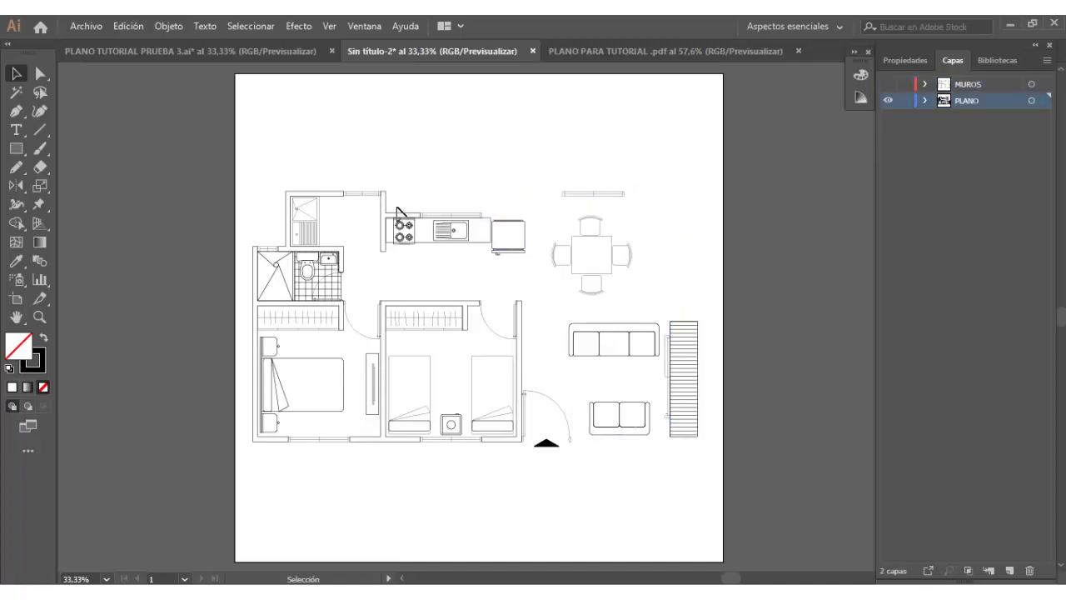
{"action": "left_click", "coordinate": [388, 213]}
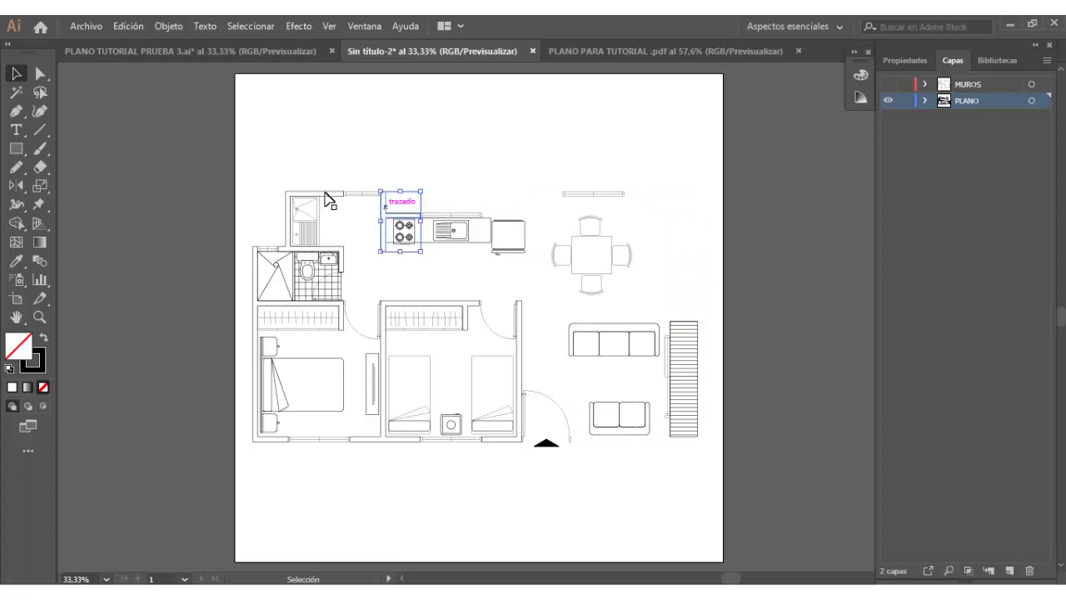
{"action": "left_click", "coordinate": [325, 193]}
{"action": "key", "text": "Delete"}
Step: Delete the left outer, middle-bedroom and entrance wall lines
{"action": "left_click", "coordinate": [254, 279]}
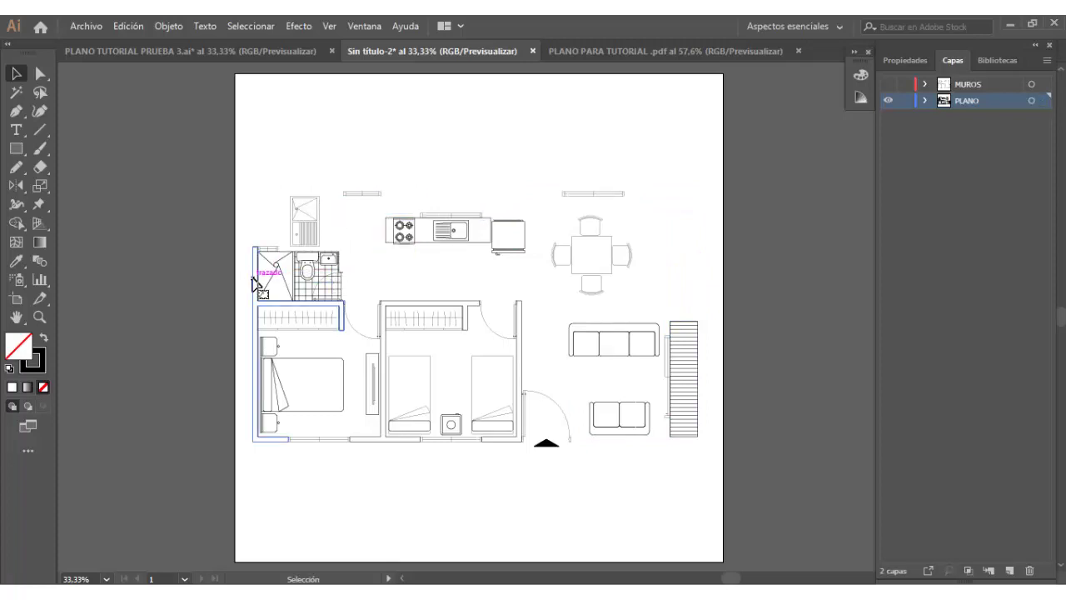
{"action": "key", "text": "Delete"}
{"action": "left_click", "coordinate": [370, 440]}
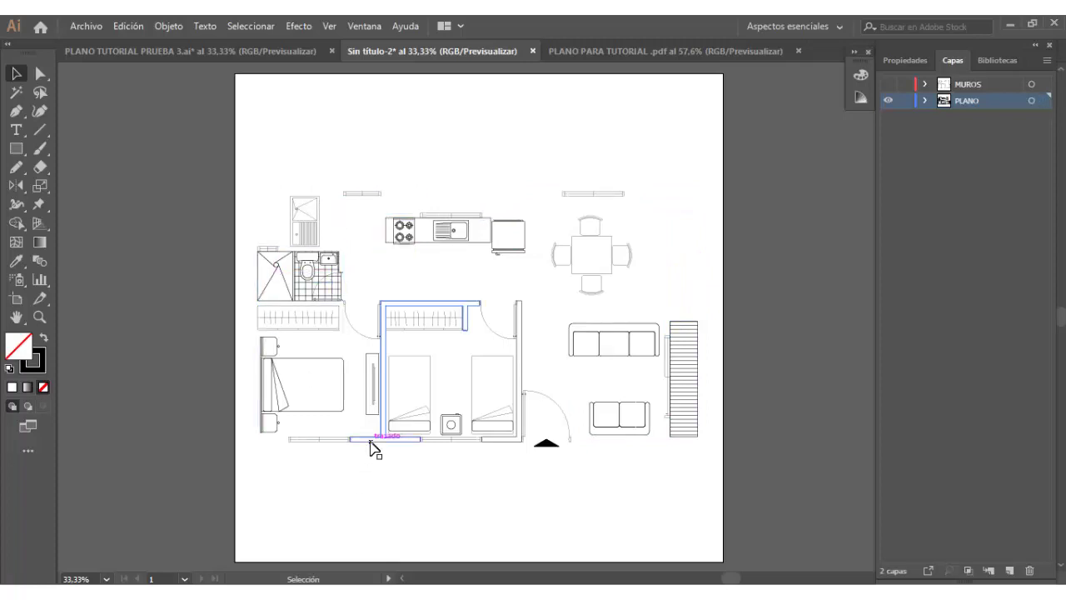
{"action": "key", "text": "Delete"}
{"action": "left_click", "coordinate": [522, 373]}
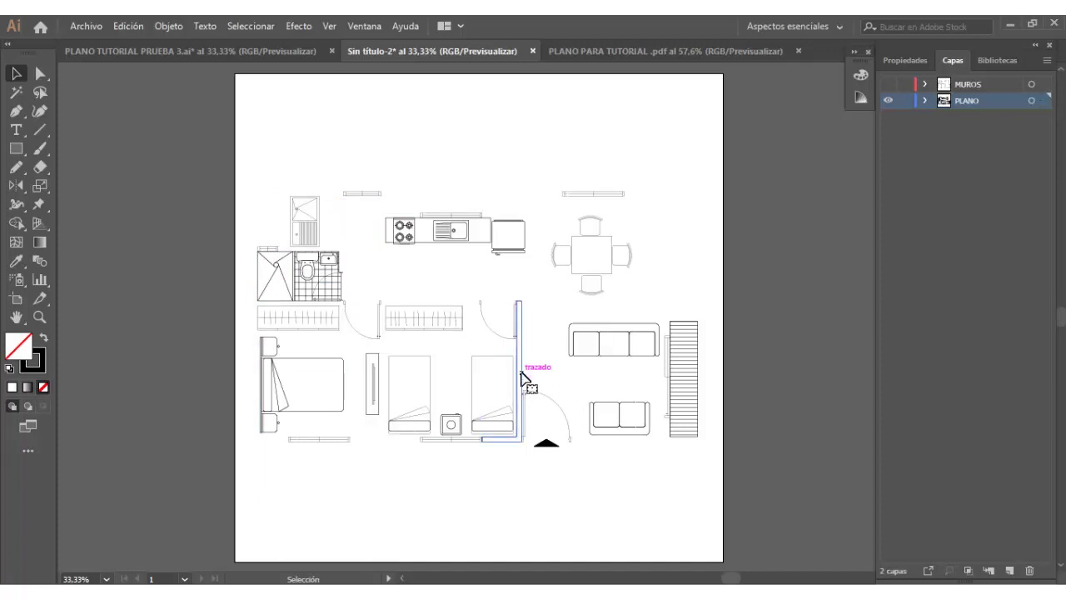
{"action": "key", "text": "Delete"}
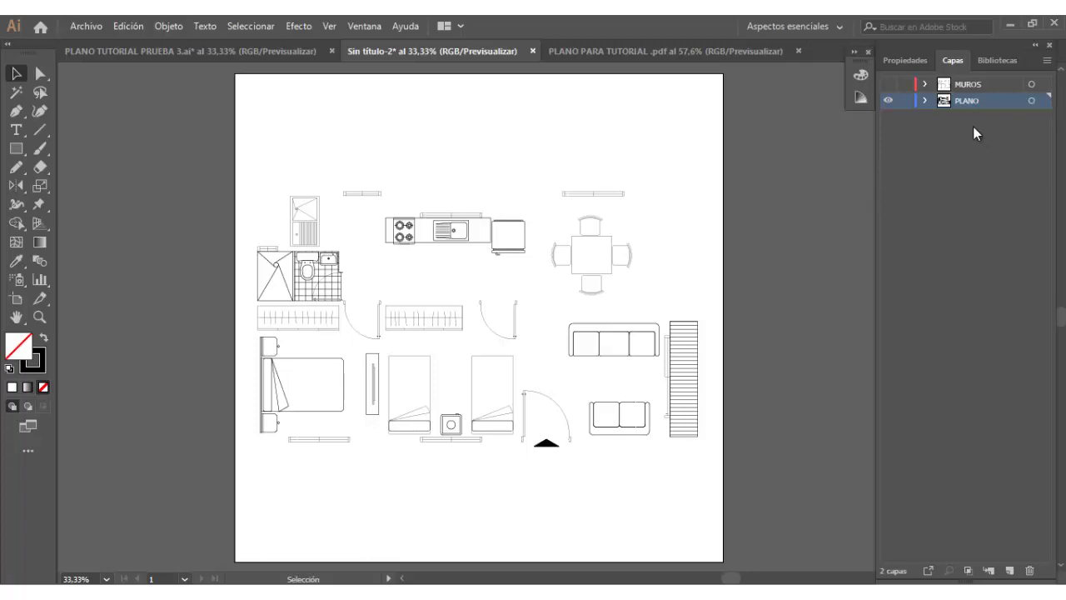
Step: Duplicate the PLANO layer and clear the selection
{"action": "left_click", "coordinate": [978, 100], "text": "alt"}
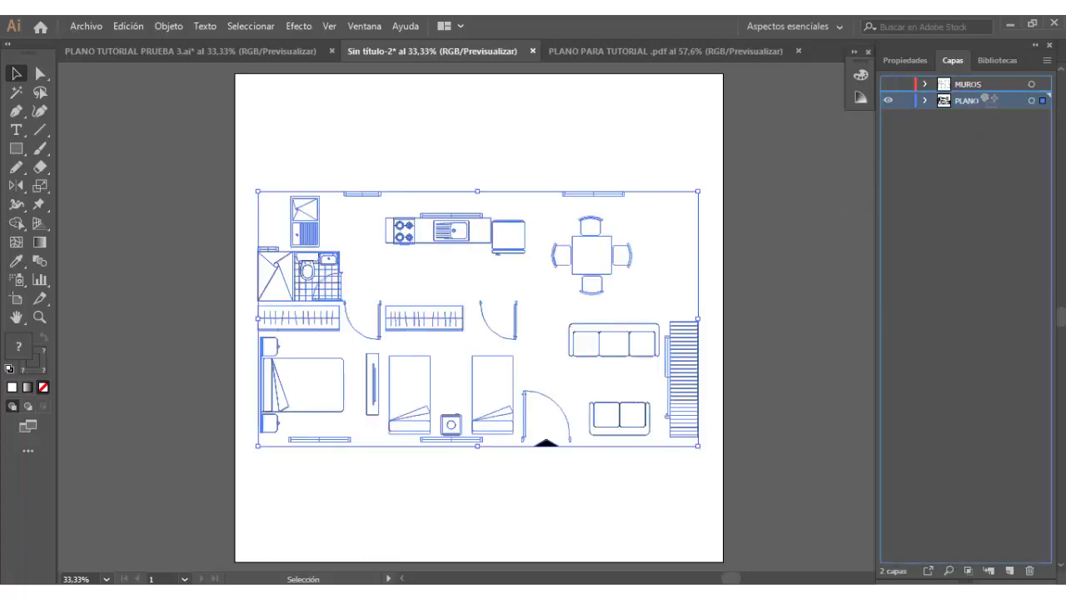
{"action": "left_click_drag", "start_coordinate": [987, 99], "coordinate": [984, 95]}
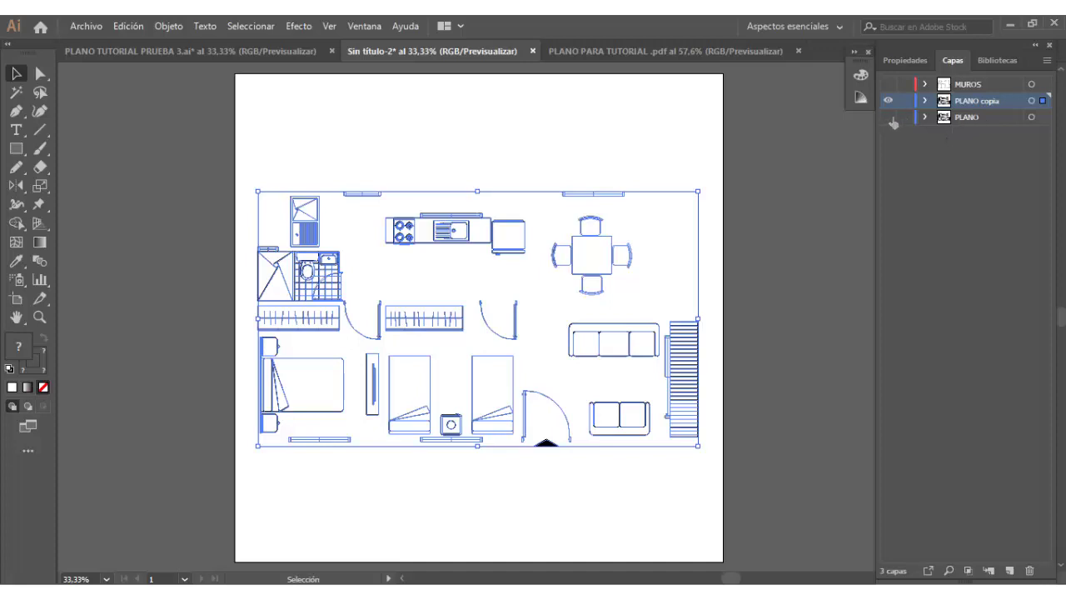
{"action": "left_click", "coordinate": [702, 154]}
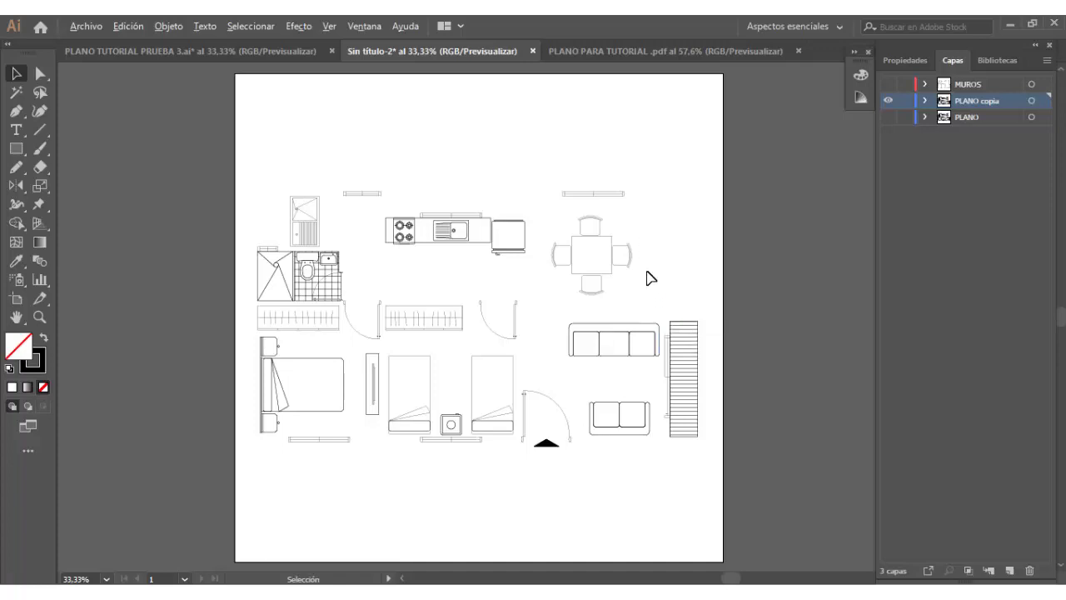
{"action": "scroll", "coordinate": [633, 236], "scroll_direction": "up", "scroll_amount": 2}
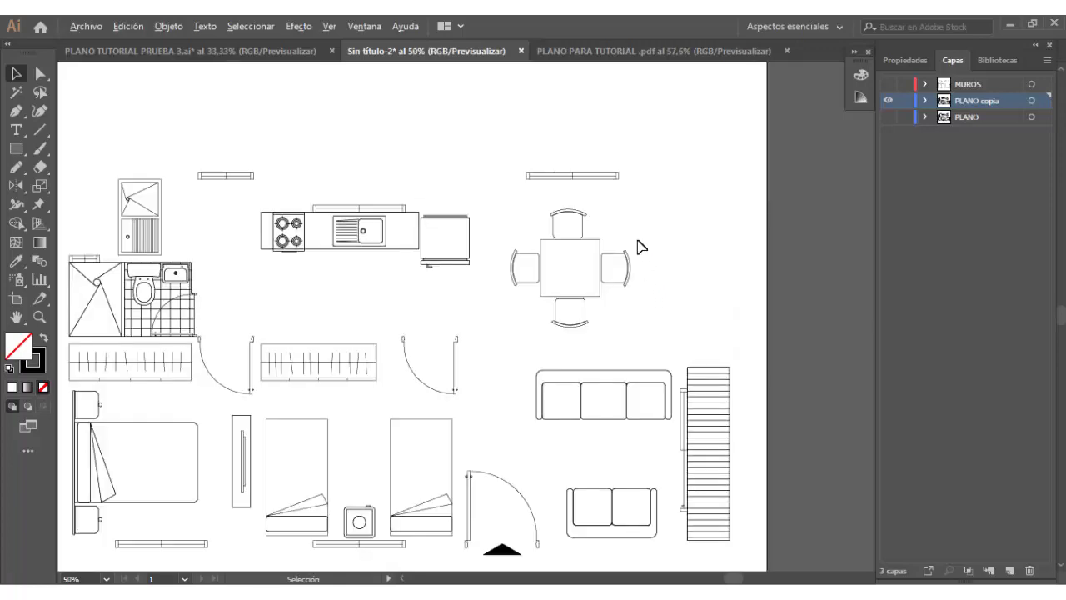
{"action": "scroll", "coordinate": [638, 242], "scroll_direction": "up", "scroll_amount": 2}
{"action": "scroll", "coordinate": [601, 261], "scroll_direction": "down", "scroll_amount": 1}
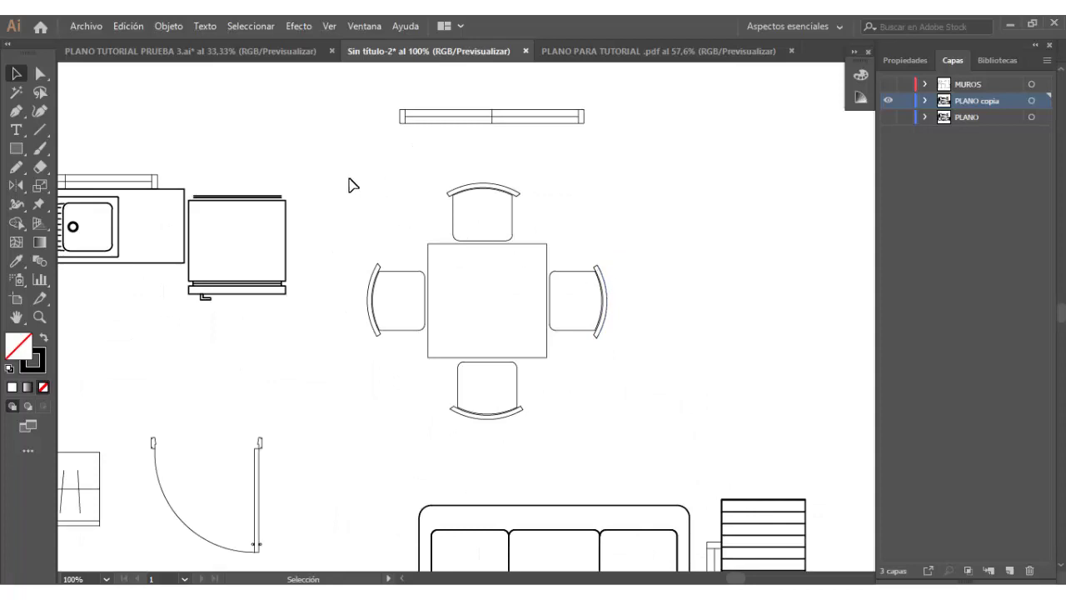
Step: Reduce the copy to just the dining table and chairs and rename it MESA
{"action": "left_click_drag", "start_coordinate": [440, 242], "coordinate": [641, 448]}
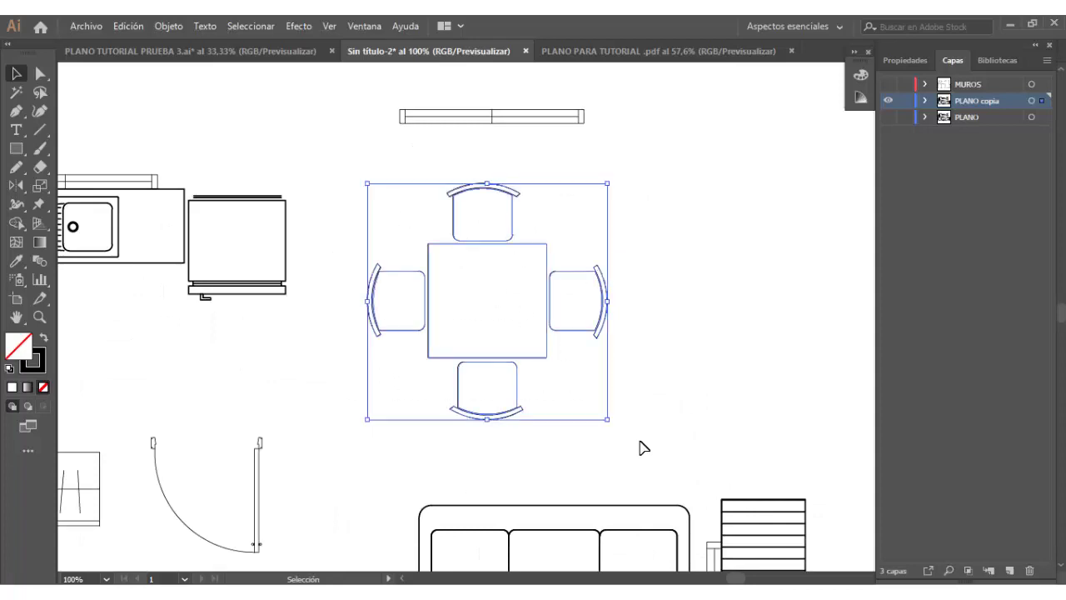
{"action": "left_click", "coordinate": [254, 27]}
{"action": "left_click", "coordinate": [304, 112]}
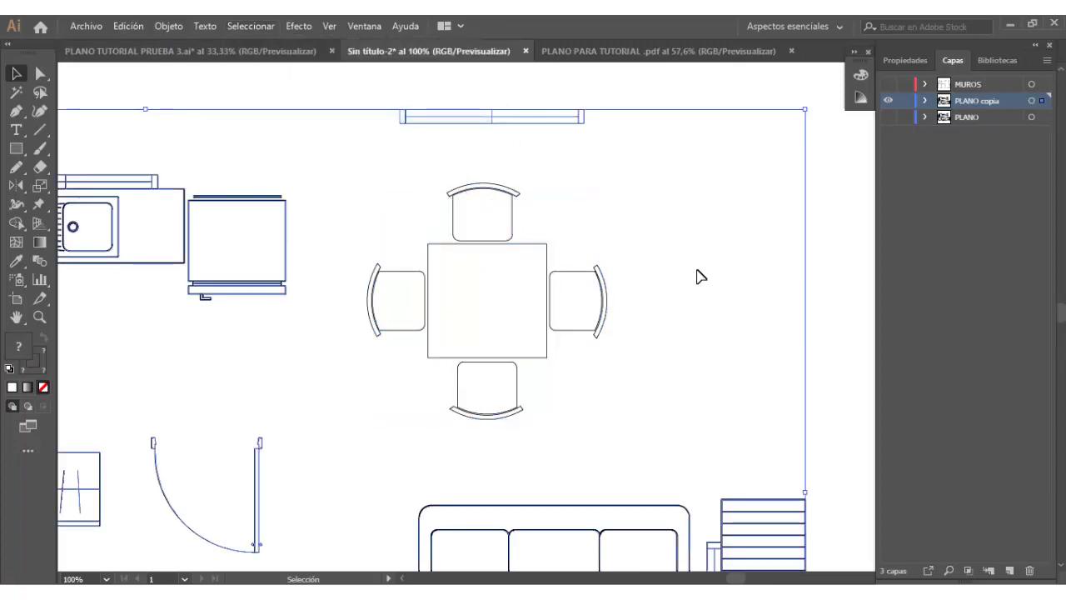
{"action": "key", "text": "Delete"}
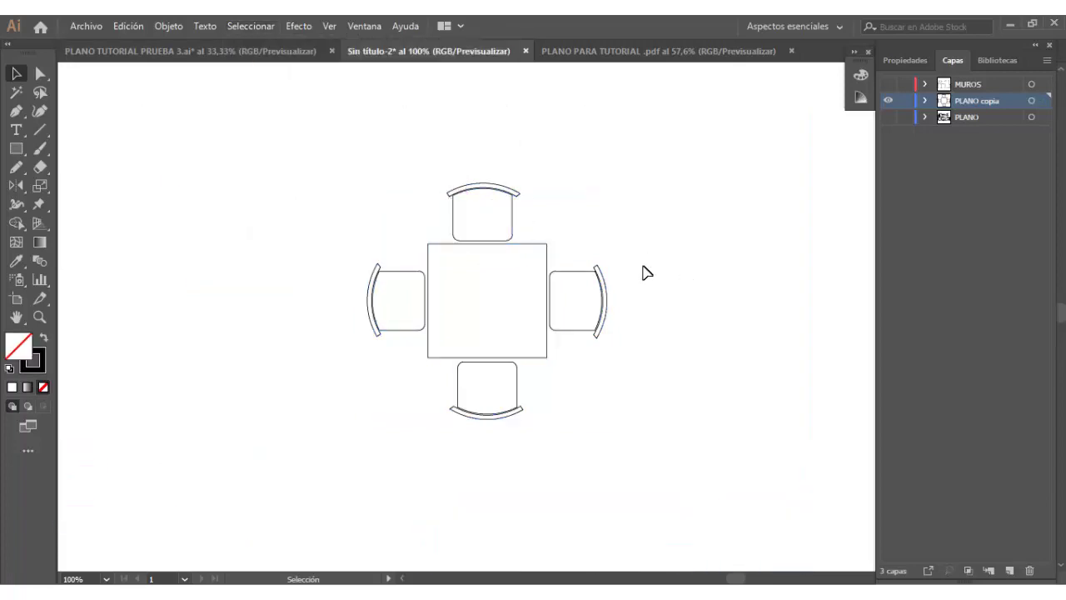
{"action": "scroll", "coordinate": [644, 258], "scroll_direction": "down", "scroll_amount": 3}
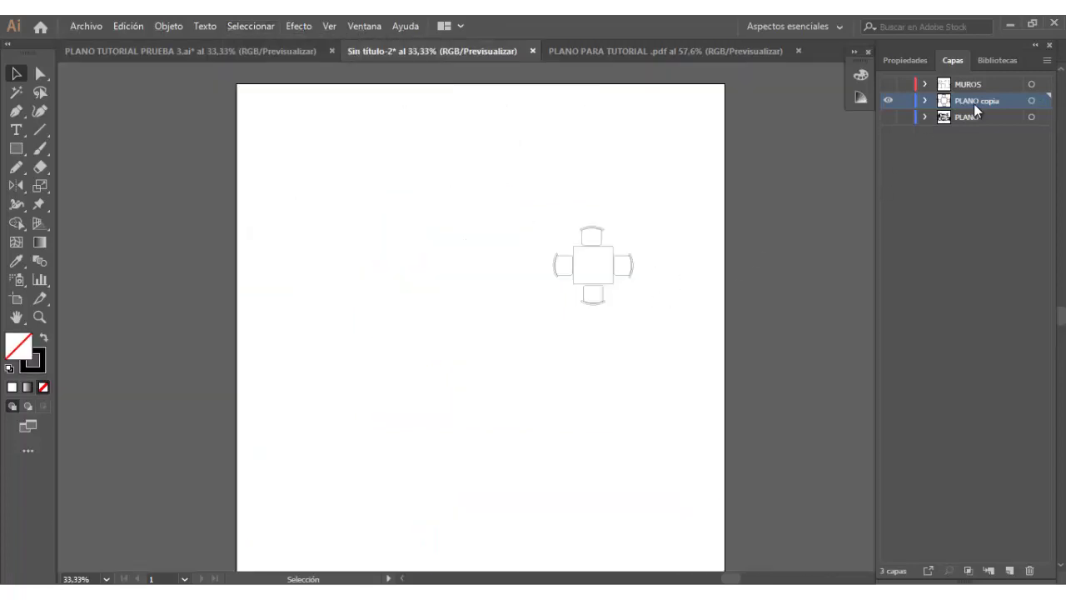
{"action": "type", "text": "MESA"}
{"action": "key", "text": "Return"}
Step: Show PLANO again and delete its dining table and chairs
{"action": "left_click", "coordinate": [887, 117]}
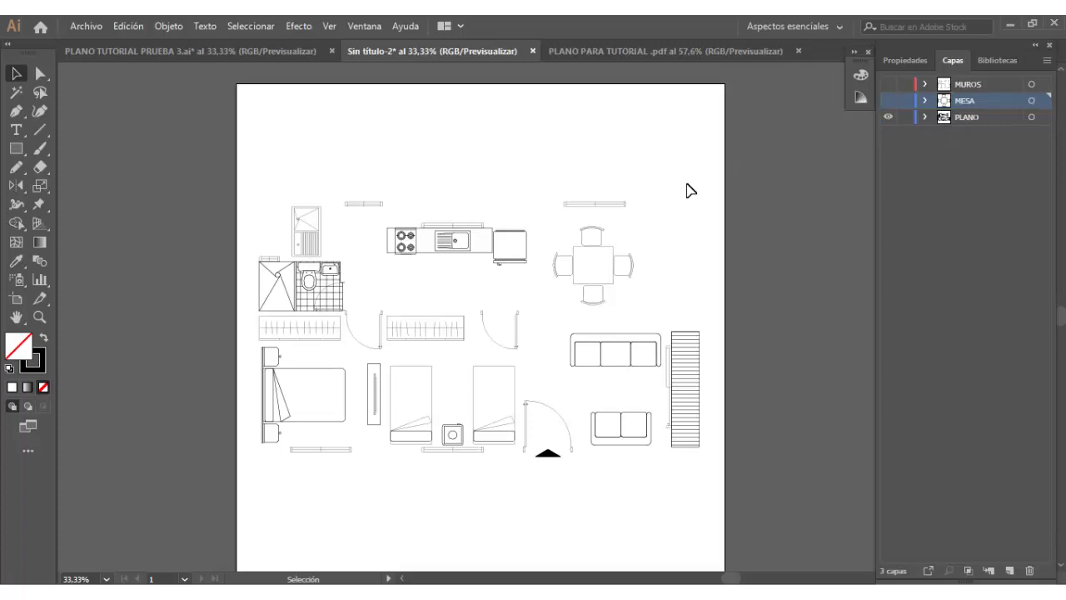
{"action": "scroll", "coordinate": [677, 241], "scroll_direction": "up", "scroll_amount": 1}
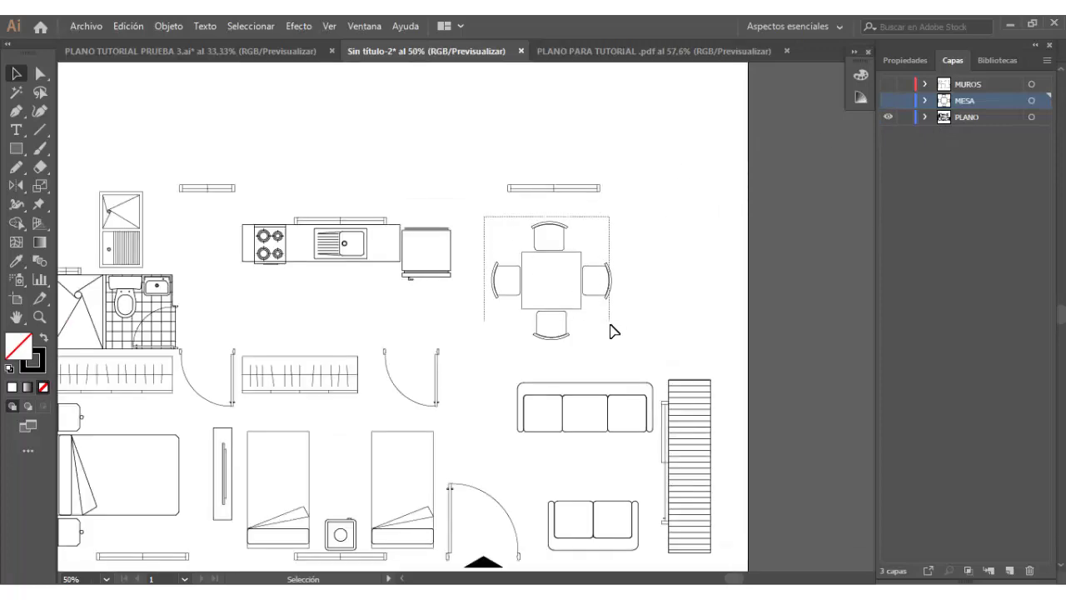
{"action": "left_click_drag", "start_coordinate": [483, 216], "coordinate": [631, 346]}
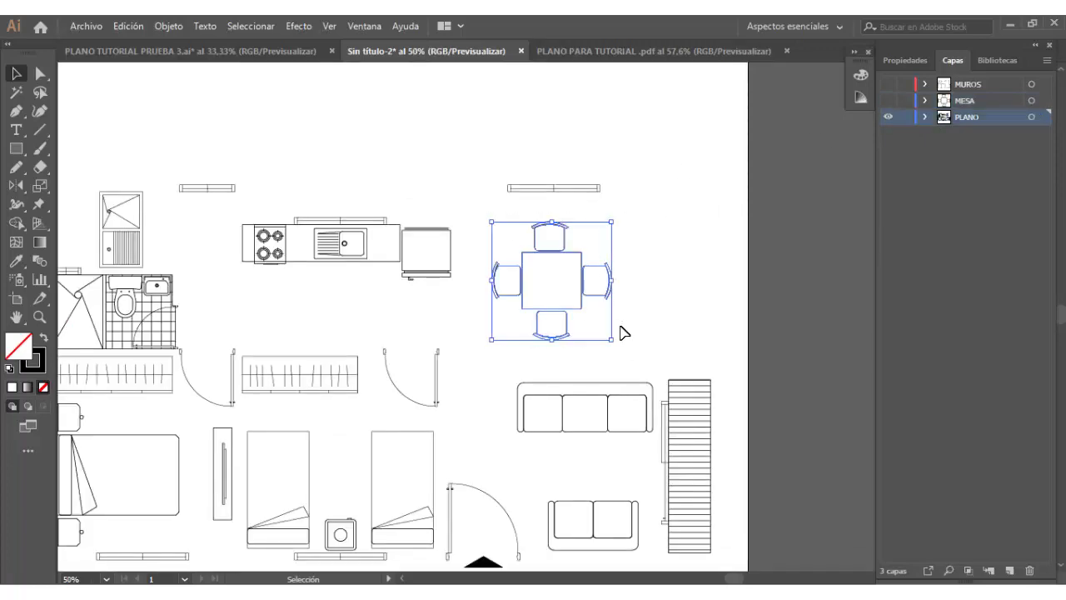
{"action": "key", "text": "Delete"}
{"action": "scroll", "coordinate": [638, 241], "scroll_direction": "down", "scroll_amount": 1}
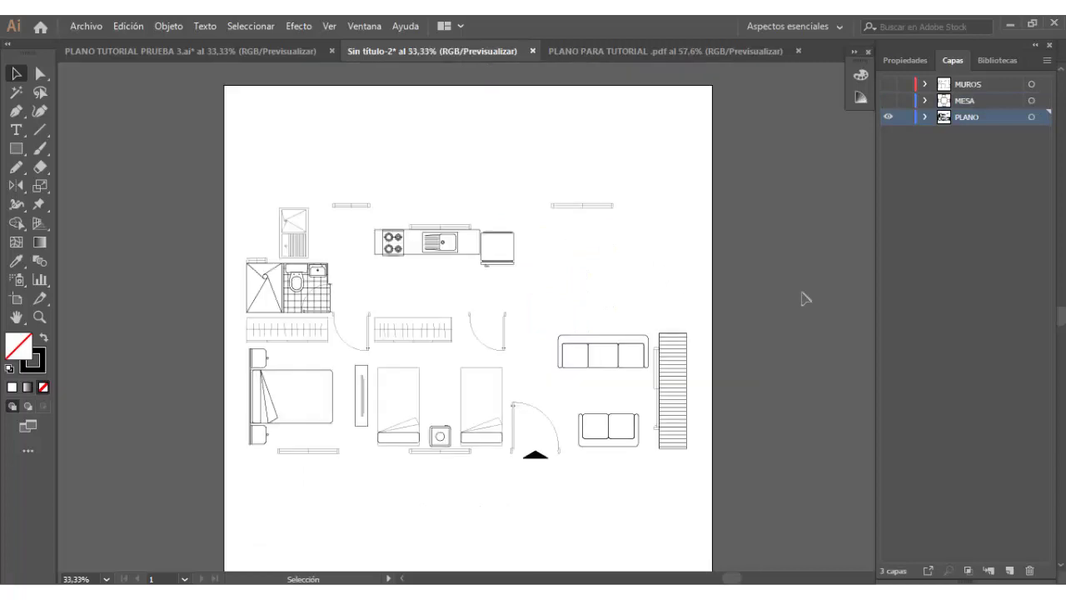
Step: Duplicate the PLANO layer again and zoom in on the sofas
{"action": "left_click", "coordinate": [973, 118], "text": "alt"}
{"action": "left_click_drag", "start_coordinate": [974, 118], "coordinate": [974, 109]}
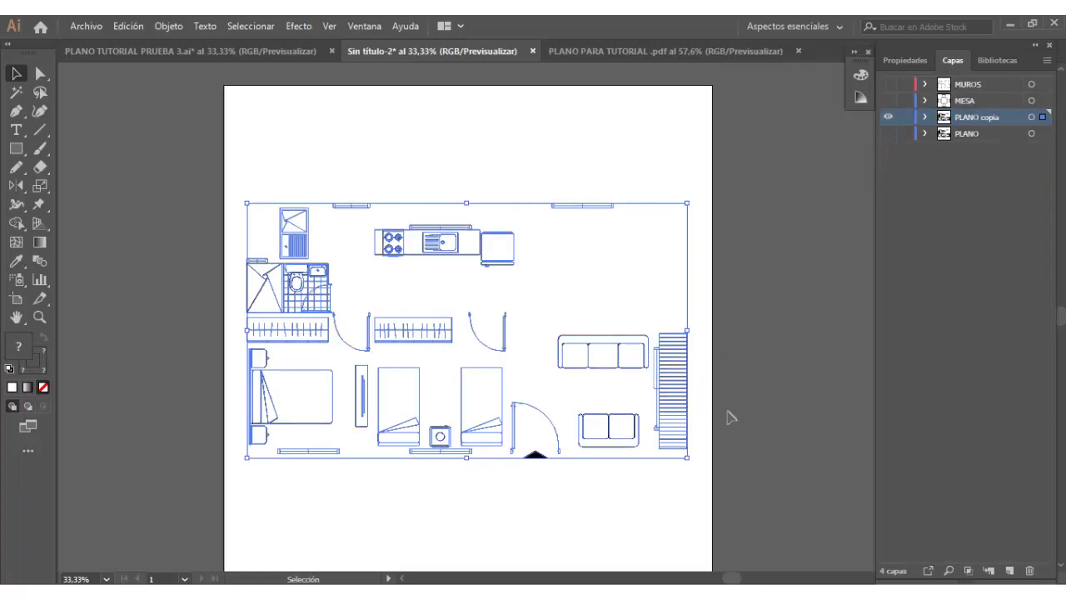
{"action": "left_click", "coordinate": [669, 478]}
{"action": "key", "text": "ctrl+1"}
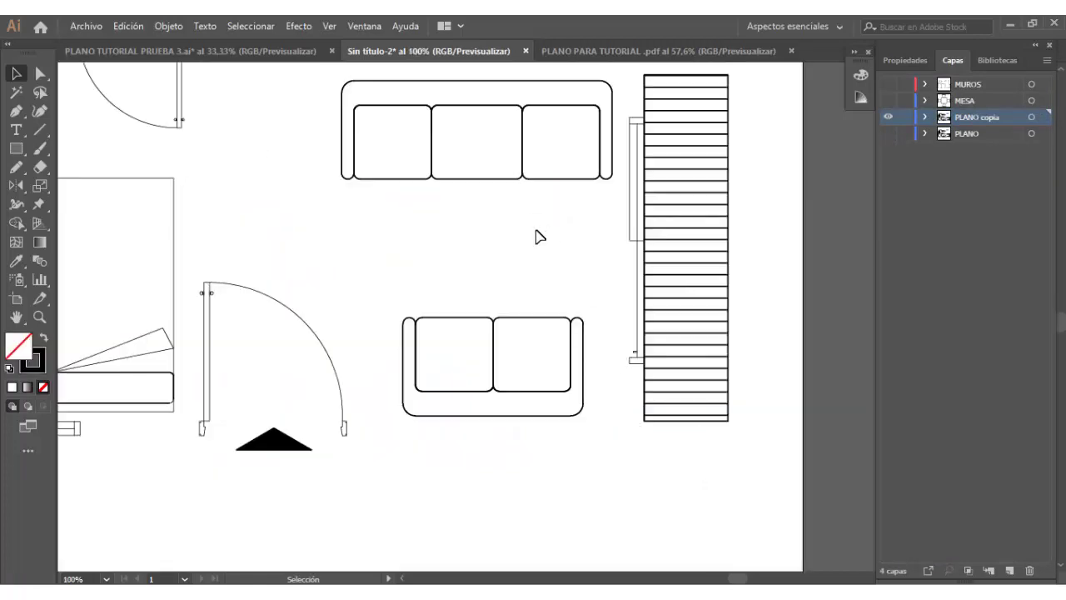
Step: Keep only the three-seat and second sofa on the copy and rename it SOFÁ
{"action": "mouse_move", "coordinate": [327, 69]}
{"action": "left_mouse_down"}
{"action": "mouse_move", "coordinate": [619, 215]}
{"action": "mouse_move", "coordinate": [547, 254]}
{"action": "left_mouse_up"}
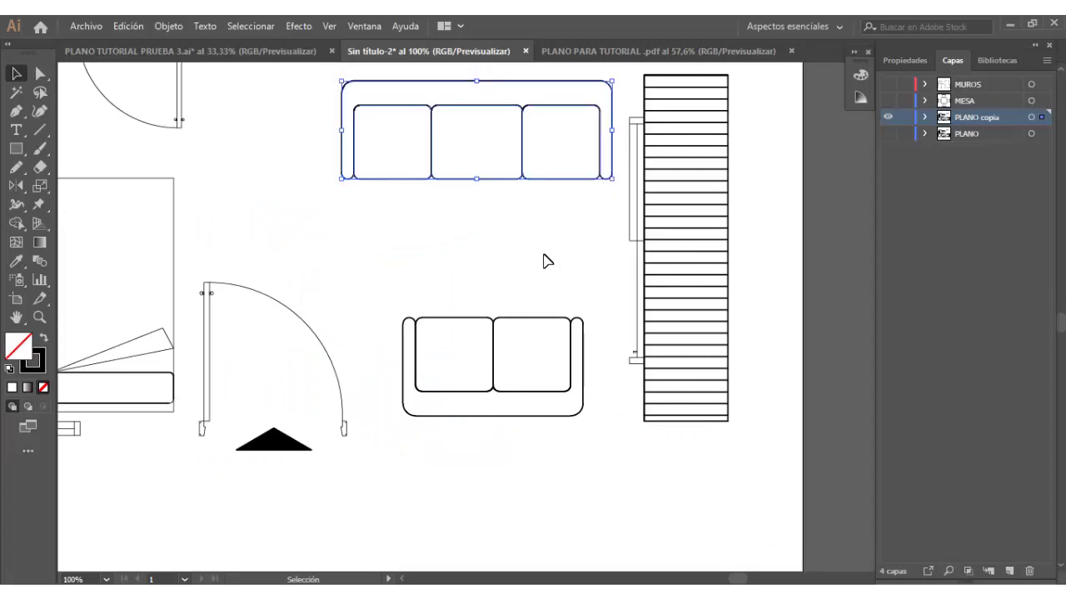
{"action": "left_click_drag", "start_coordinate": [390, 296], "coordinate": [589, 446]}
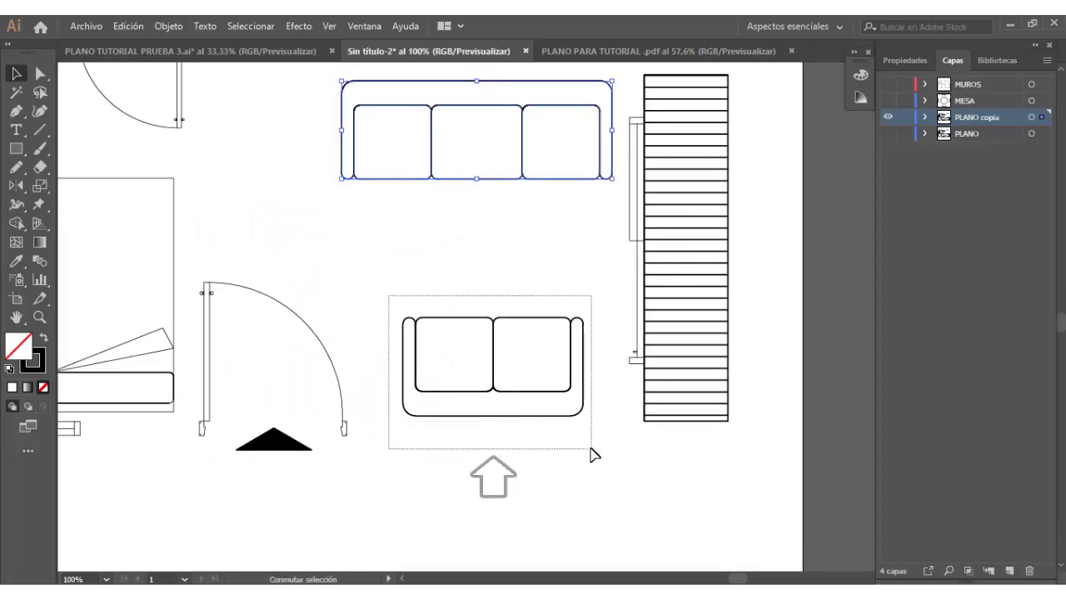
{"action": "left_click", "coordinate": [249, 27]}
{"action": "left_click", "coordinate": [265, 114]}
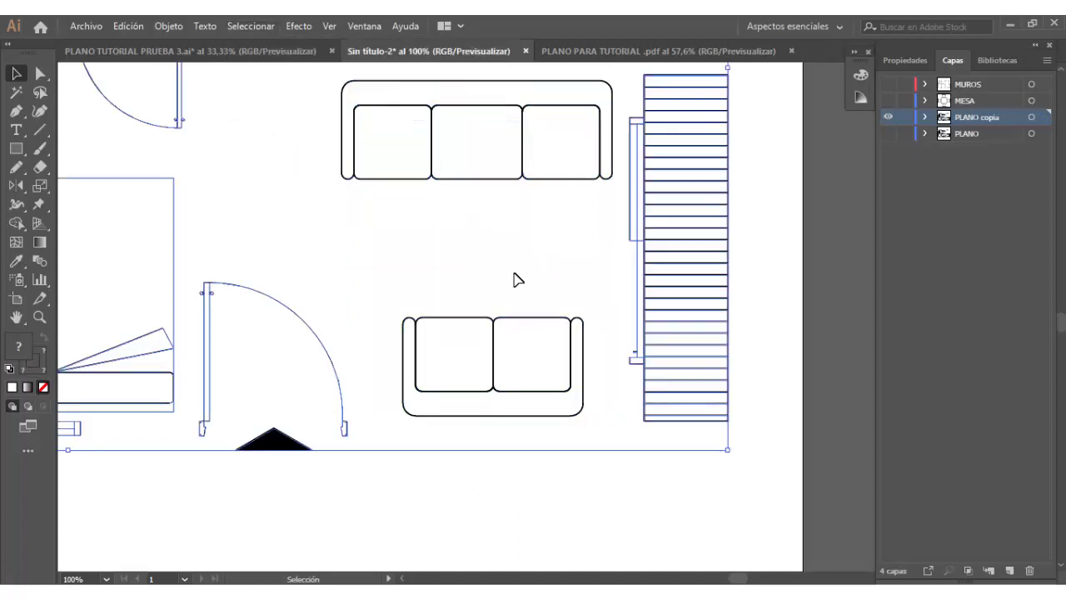
{"action": "key", "text": "Delete"}
{"action": "scroll", "coordinate": [647, 472], "scroll_direction": "down", "scroll_amount": 3}
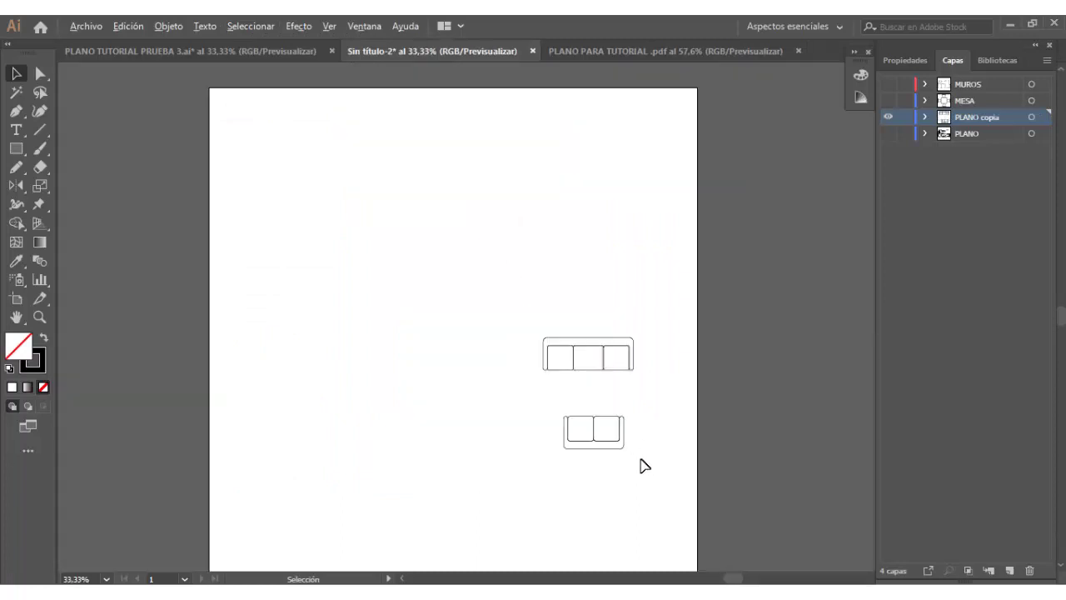
{"action": "left_click_drag", "start_coordinate": [644, 403], "coordinate": [649, 390]}
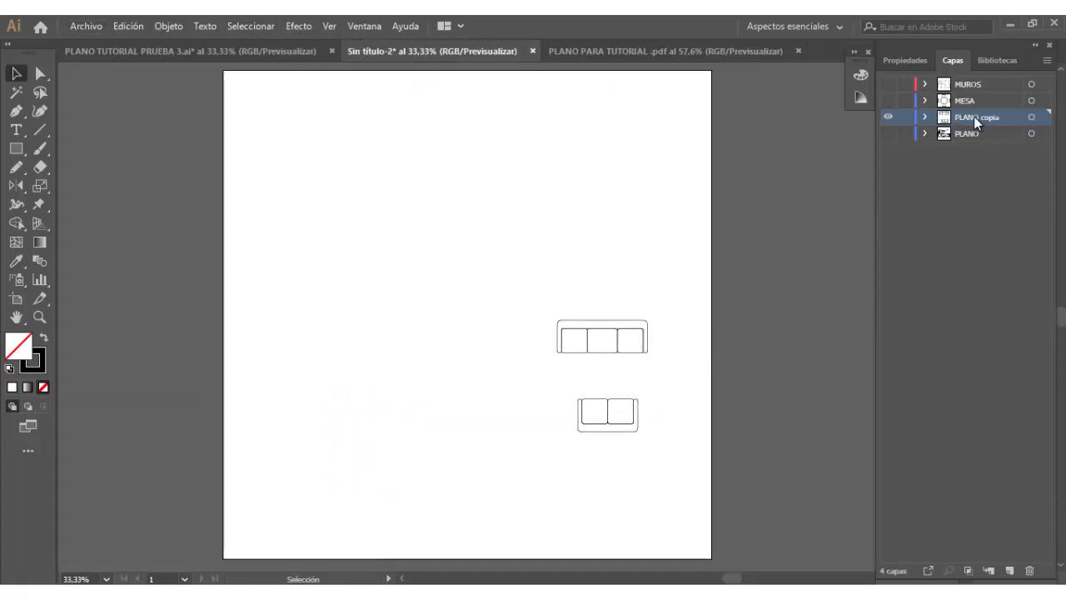
{"action": "type", "text": "SOFA"}
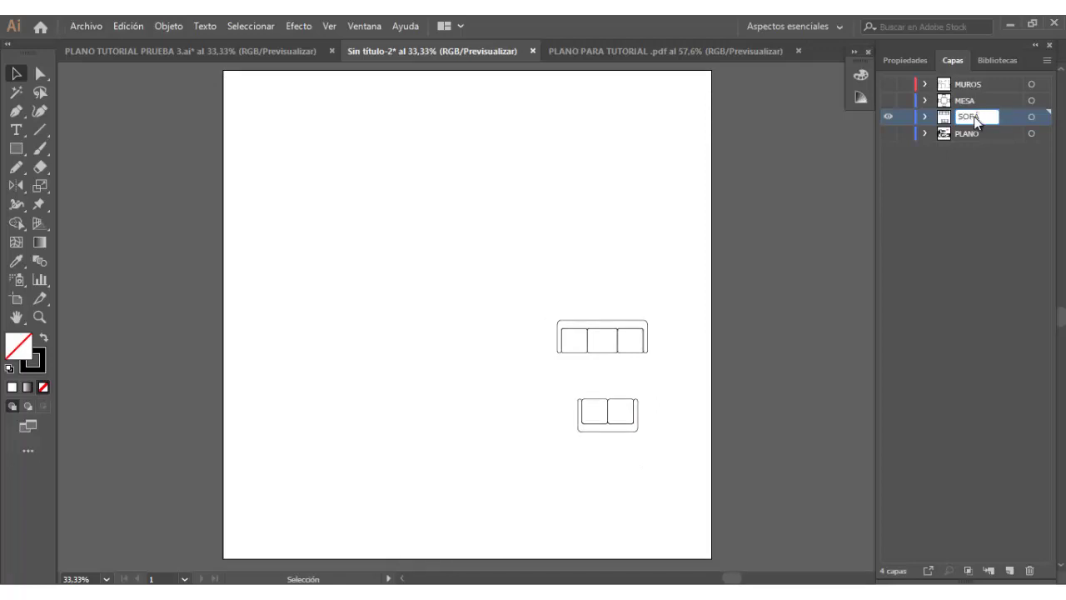
{"action": "key", "text": "Return"}
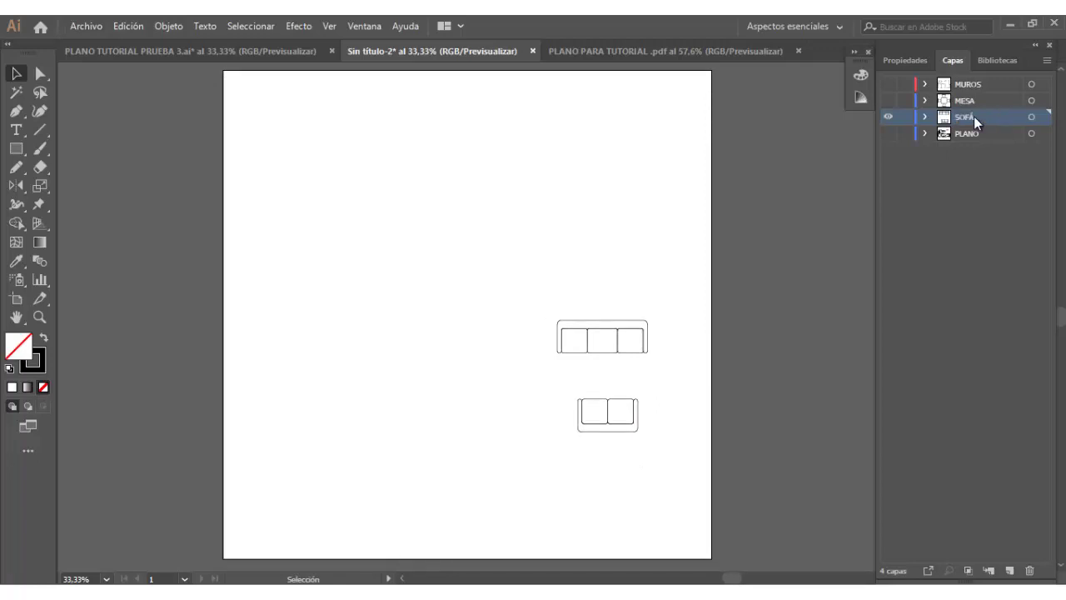
Step: Show PLANO and delete both the three-seat and two-seat sofas from it
{"action": "left_click", "coordinate": [888, 132]}
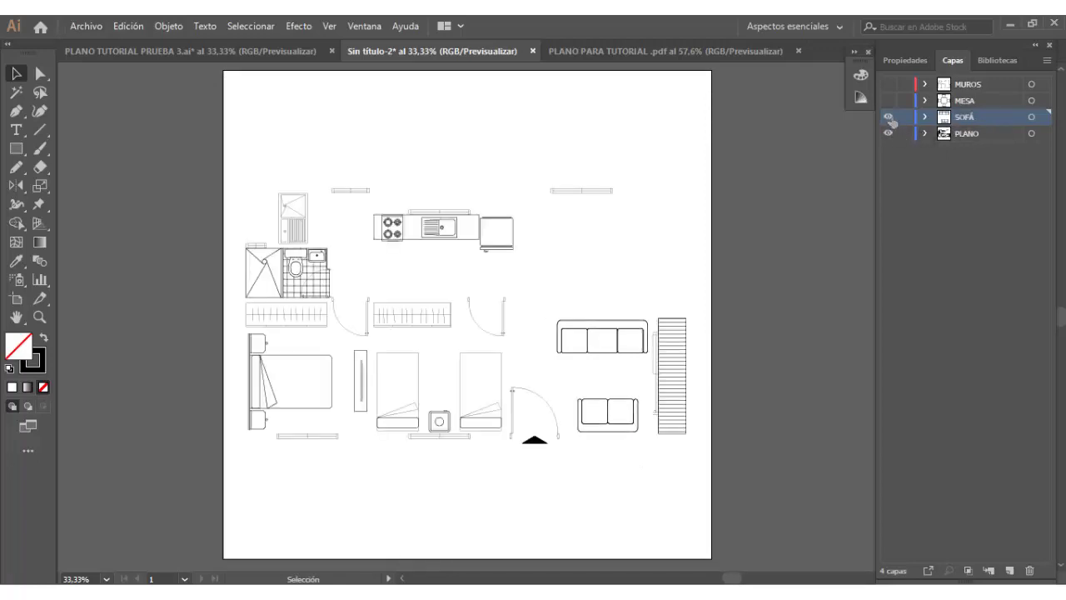
{"action": "scroll", "coordinate": [675, 347], "scroll_direction": "up", "scroll_amount": 1}
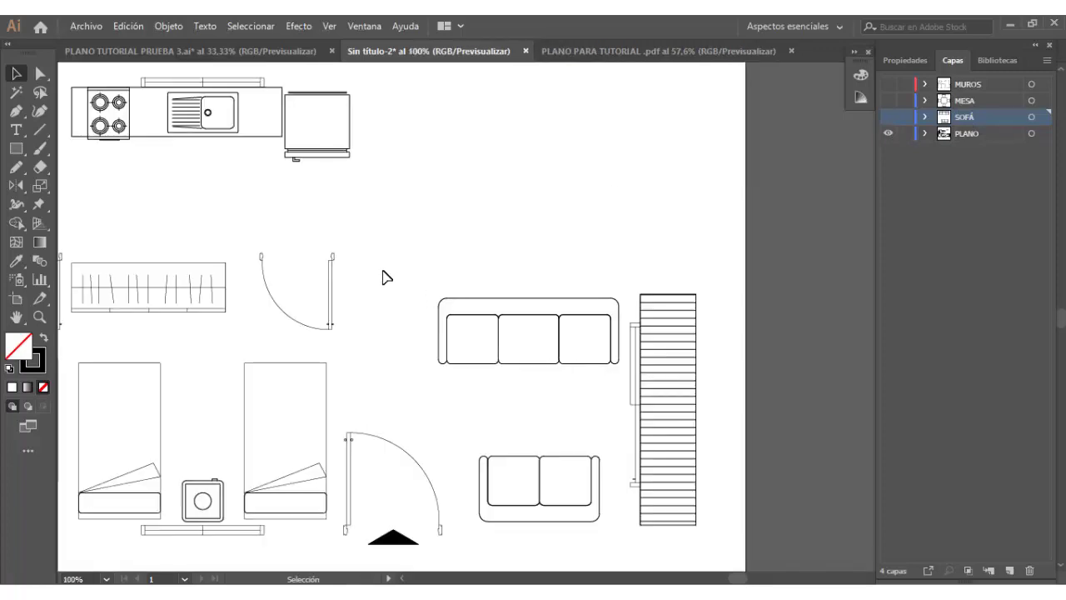
{"action": "scroll", "coordinate": [607, 374], "scroll_direction": "up", "scroll_amount": 1}
{"action": "left_click_drag", "start_coordinate": [327, 222], "coordinate": [629, 393]}
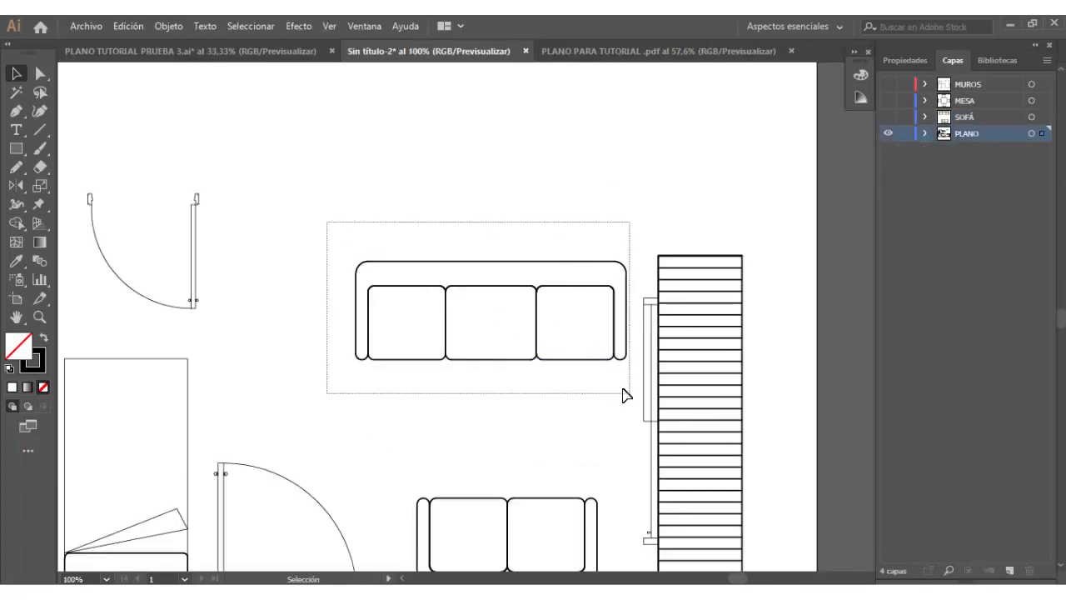
{"action": "key", "text": "Delete"}
{"action": "scroll", "coordinate": [526, 371], "scroll_direction": "down", "scroll_amount": 3}
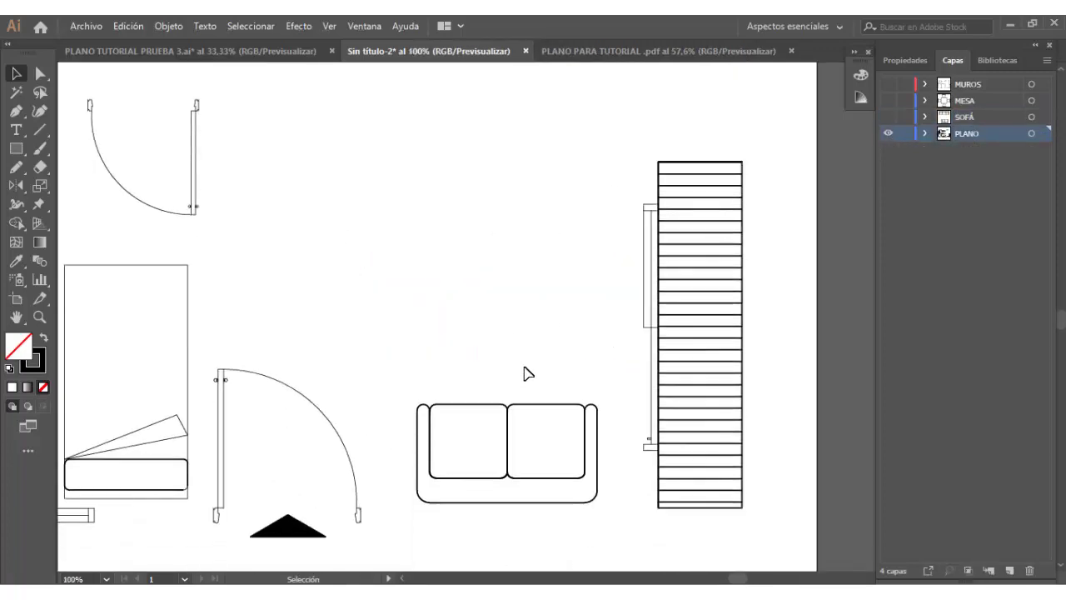
{"action": "left_click_drag", "start_coordinate": [403, 383], "coordinate": [614, 540]}
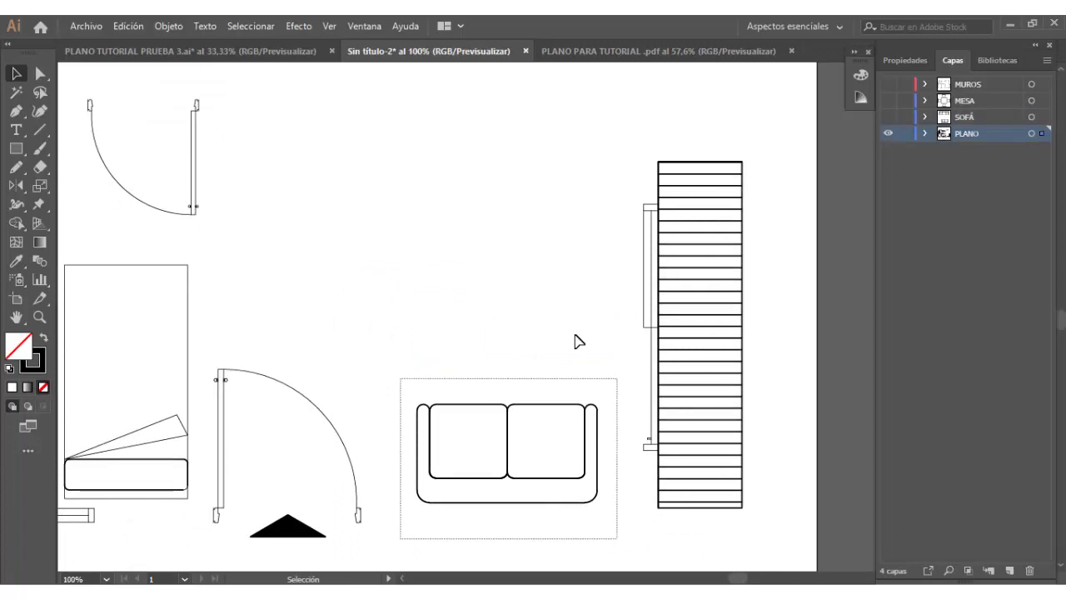
{"action": "key", "text": "Delete"}
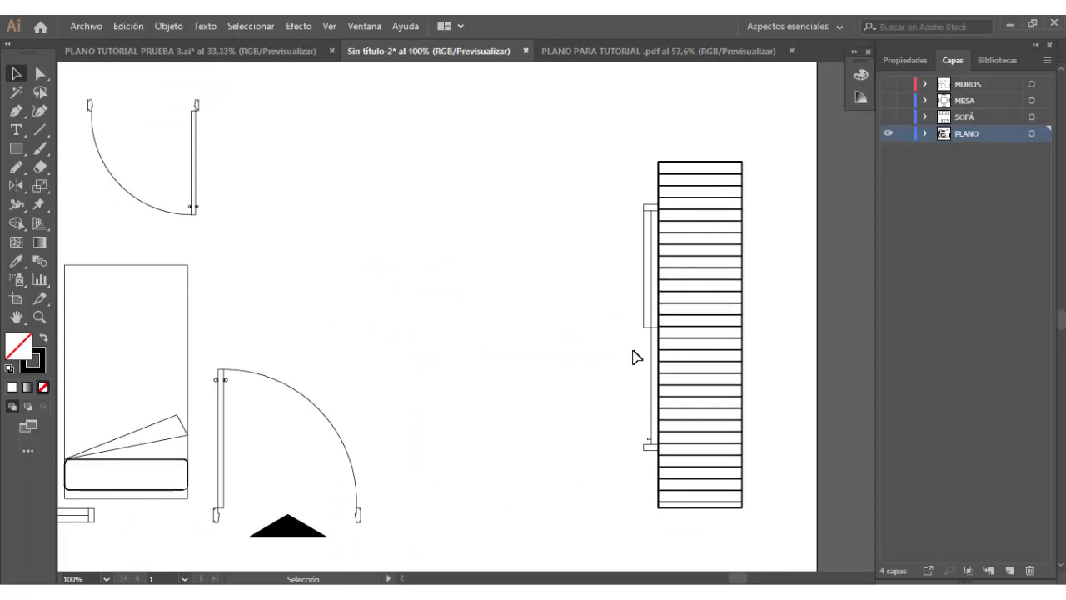
{"action": "scroll", "coordinate": [607, 402], "scroll_direction": "down", "scroll_amount": 1}
{"action": "scroll", "coordinate": [609, 408], "scroll_direction": "down", "scroll_amount": 1}
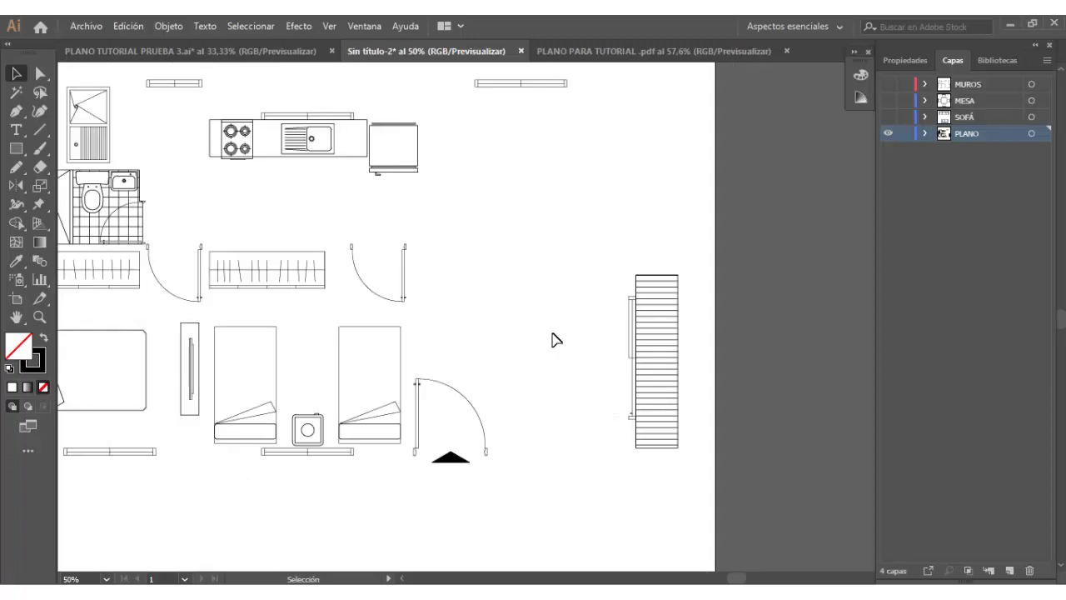
{"action": "scroll", "coordinate": [554, 333], "scroll_direction": "down", "scroll_amount": 1}
{"action": "left_click_drag", "start_coordinate": [523, 295], "coordinate": [579, 313]}
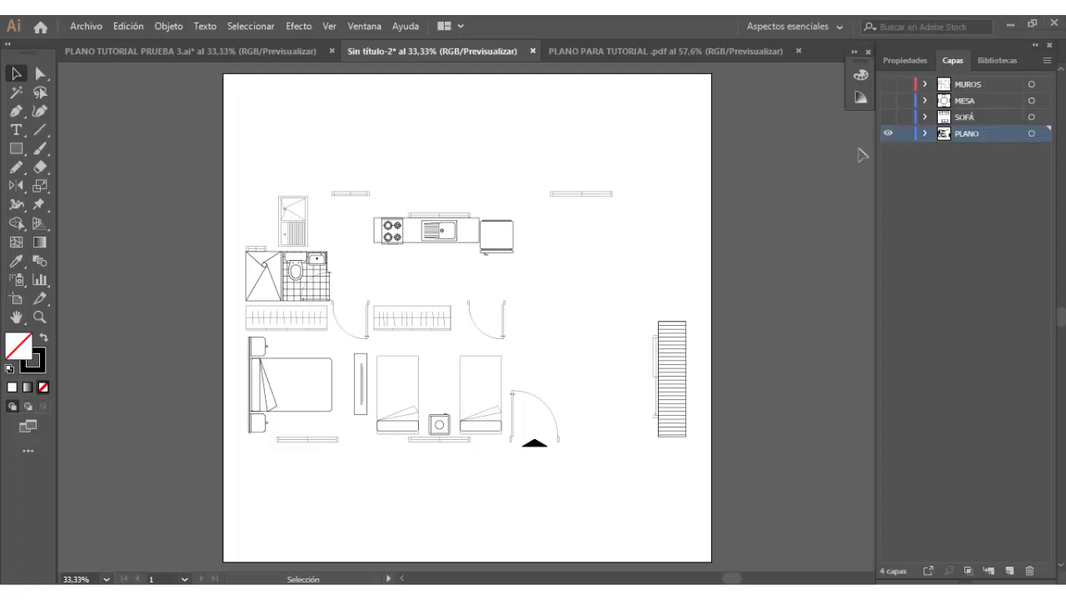
Step: Hide the PLANO layer so only the MESA table and chairs show
{"action": "left_click", "coordinate": [888, 134]}
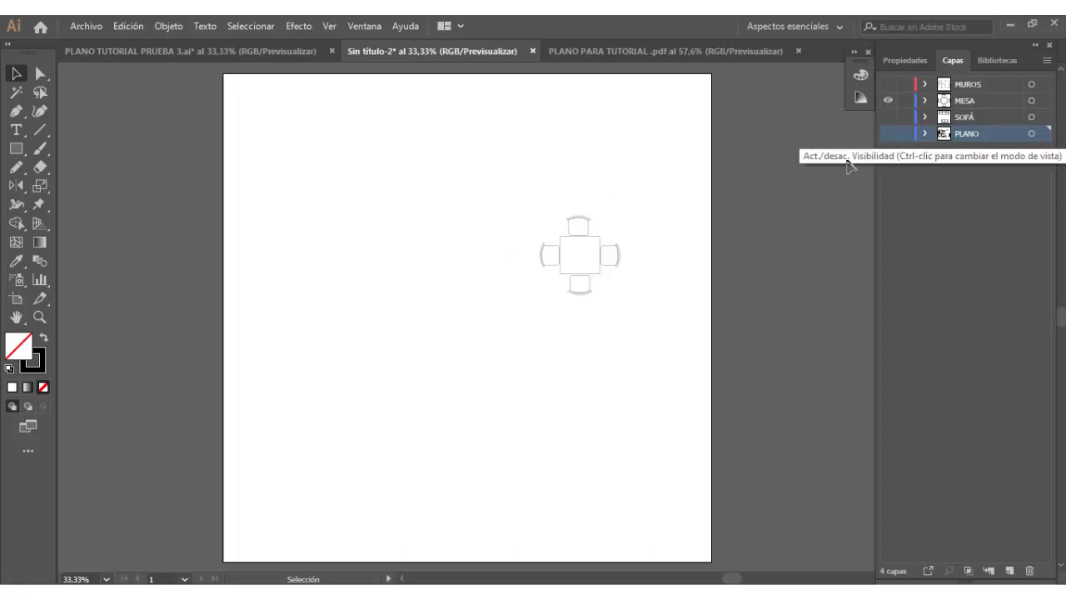
{"action": "scroll", "coordinate": [616, 258], "scroll_direction": "up", "scroll_amount": 1, "text": "alt"}
{"action": "scroll", "coordinate": [617, 258], "scroll_direction": "up", "scroll_amount": 1, "text": "alt"}
{"action": "scroll", "coordinate": [585, 242], "scroll_direction": "up", "scroll_amount": 1, "text": "alt"}
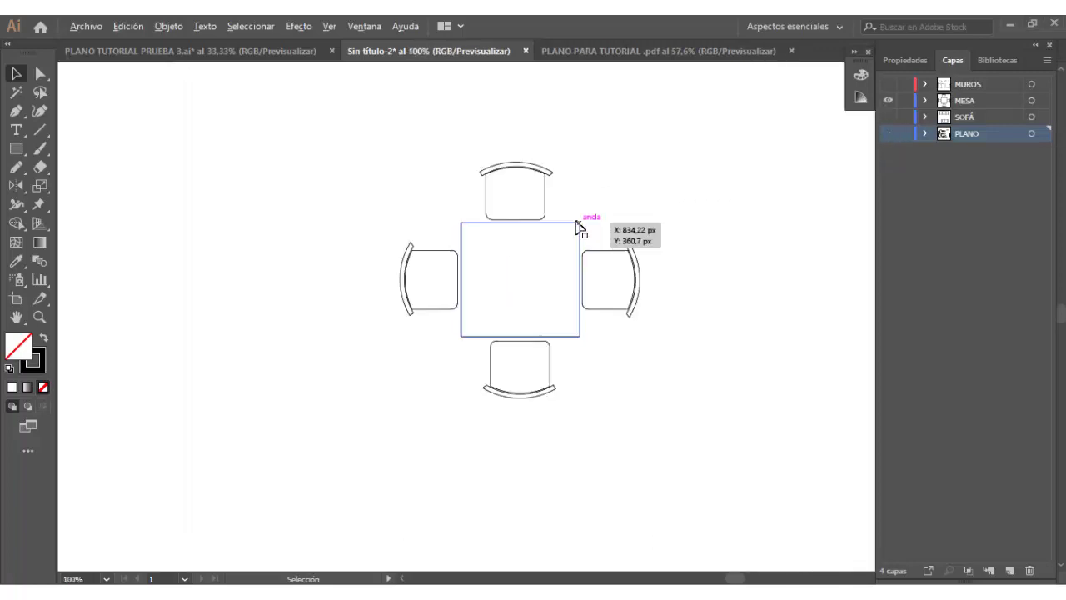
{"action": "scroll", "coordinate": [578, 227], "scroll_direction": "up", "scroll_amount": 1, "text": "alt"}
{"action": "scroll", "coordinate": [577, 225], "scroll_direction": "up", "scroll_amount": 1, "text": "alt"}
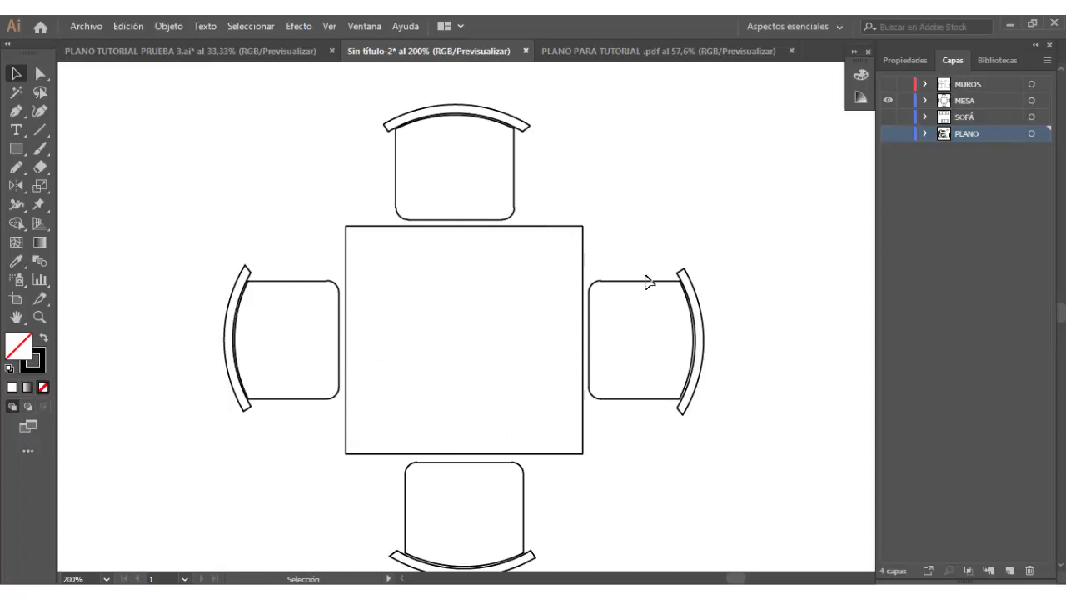
{"action": "scroll", "coordinate": [715, 410], "scroll_direction": "up", "scroll_amount": 2, "text": "alt"}
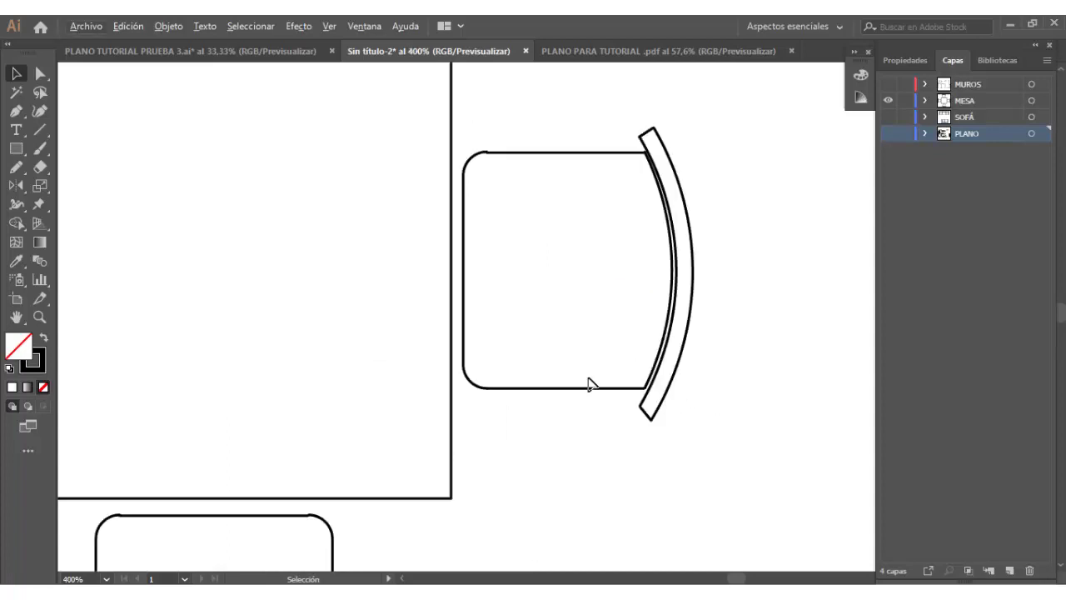
Step: Select the right chair's seat outline together with its inner back curve
{"action": "left_click", "coordinate": [574, 389]}
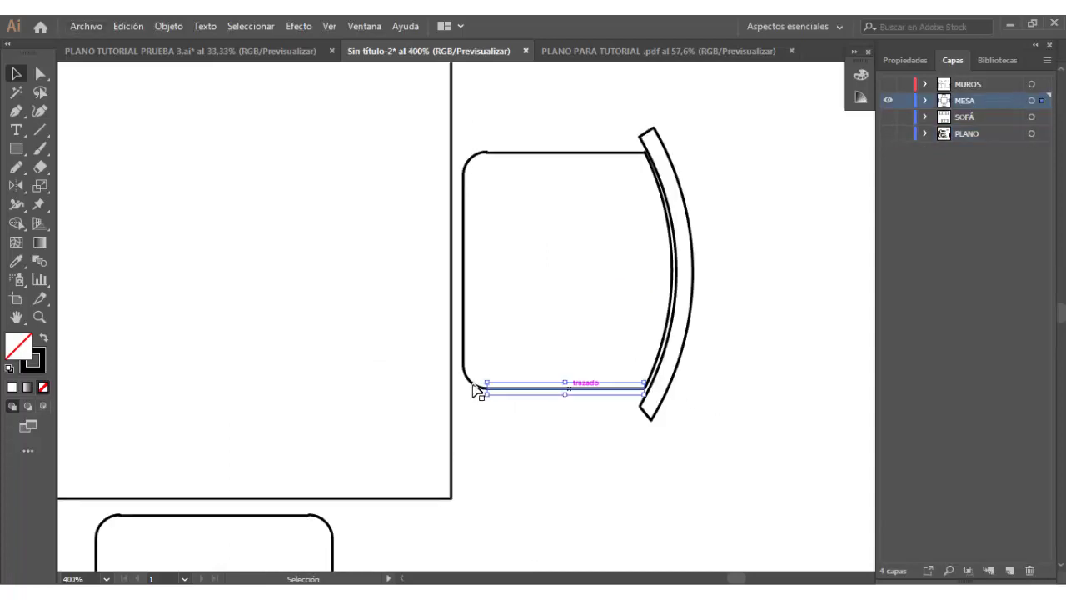
{"action": "left_click", "coordinate": [467, 375]}
{"action": "left_click", "coordinate": [465, 354]}
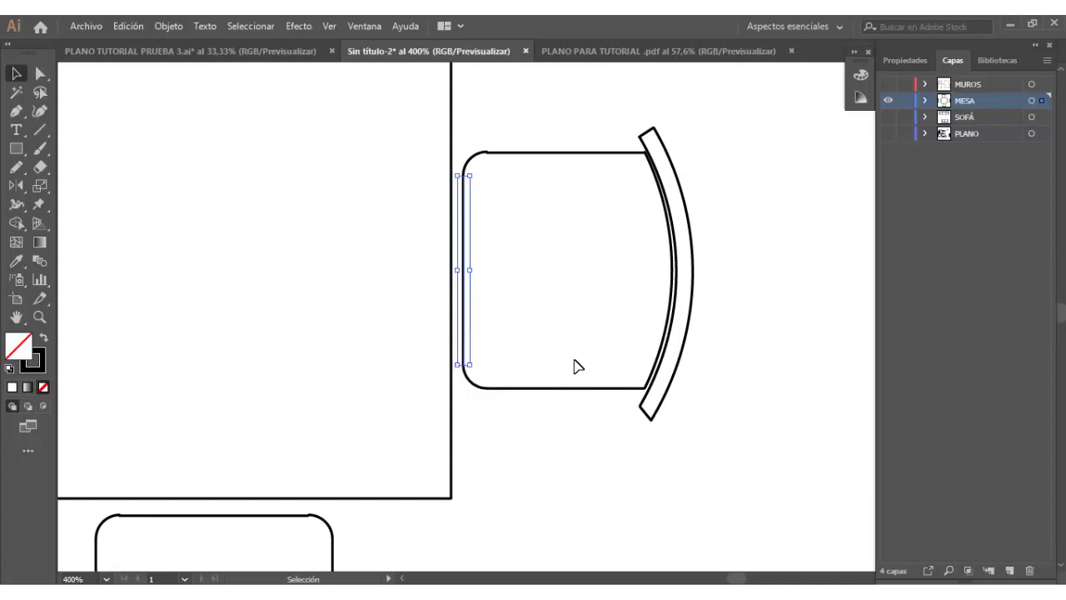
{"action": "scroll", "coordinate": [573, 360], "scroll_direction": "down", "scroll_amount": 1, "text": "alt"}
{"action": "left_click", "coordinate": [481, 413]}
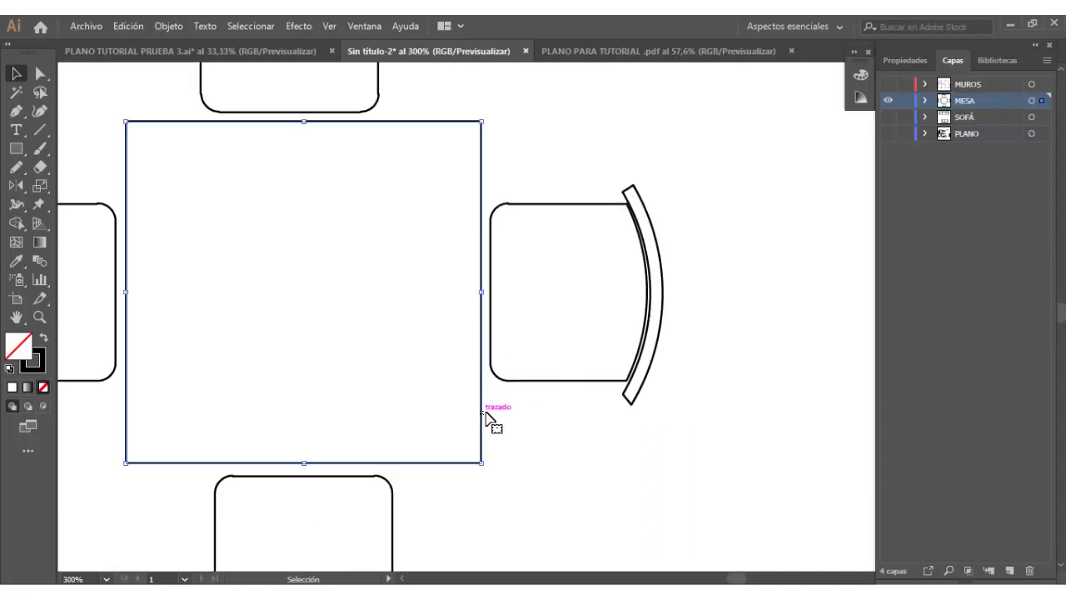
{"action": "scroll", "coordinate": [555, 350], "scroll_direction": "up", "scroll_amount": 1, "text": "alt"}
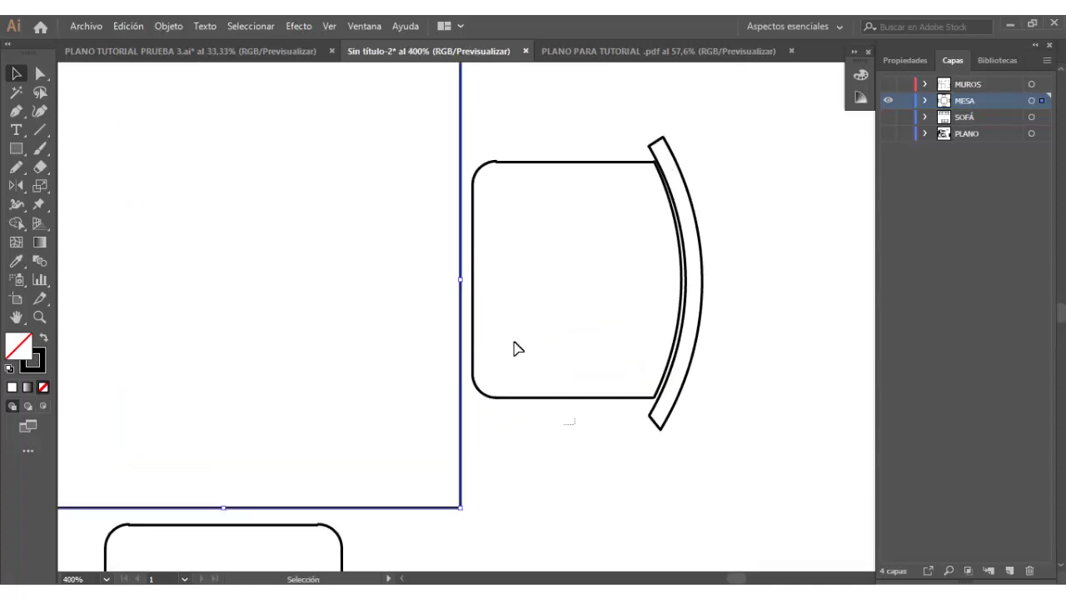
{"action": "left_click_drag", "start_coordinate": [575, 425], "coordinate": [469, 141]}
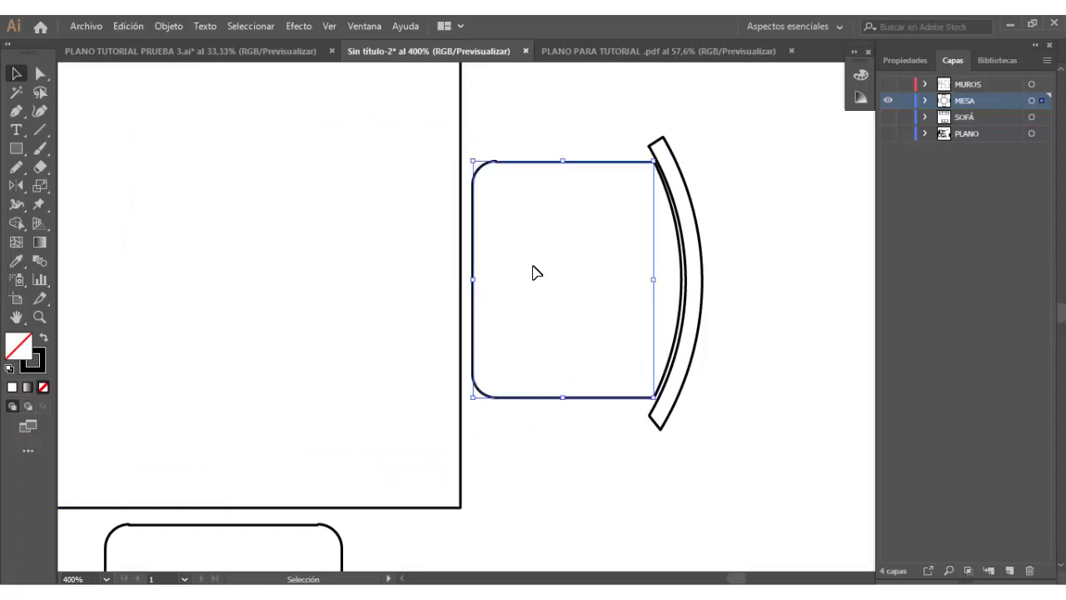
{"action": "left_click", "coordinate": [675, 342], "text": "shift"}
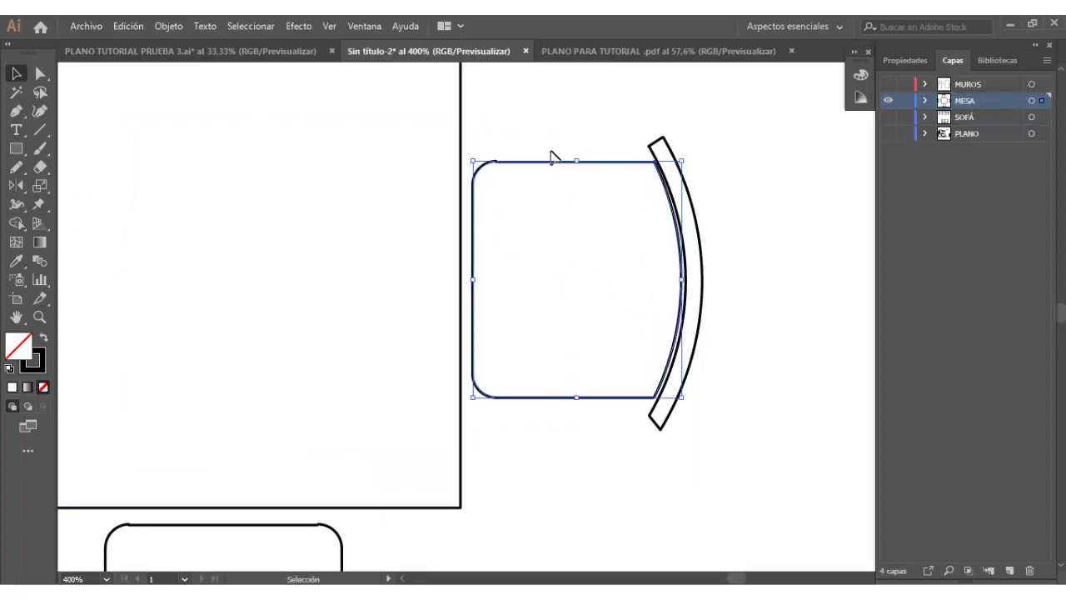
Step: Join the chair seat and back curve, then adjust the curve's end anchor
{"action": "right_click", "coordinate": [596, 161]}
{"action": "left_click", "coordinate": [643, 275]}
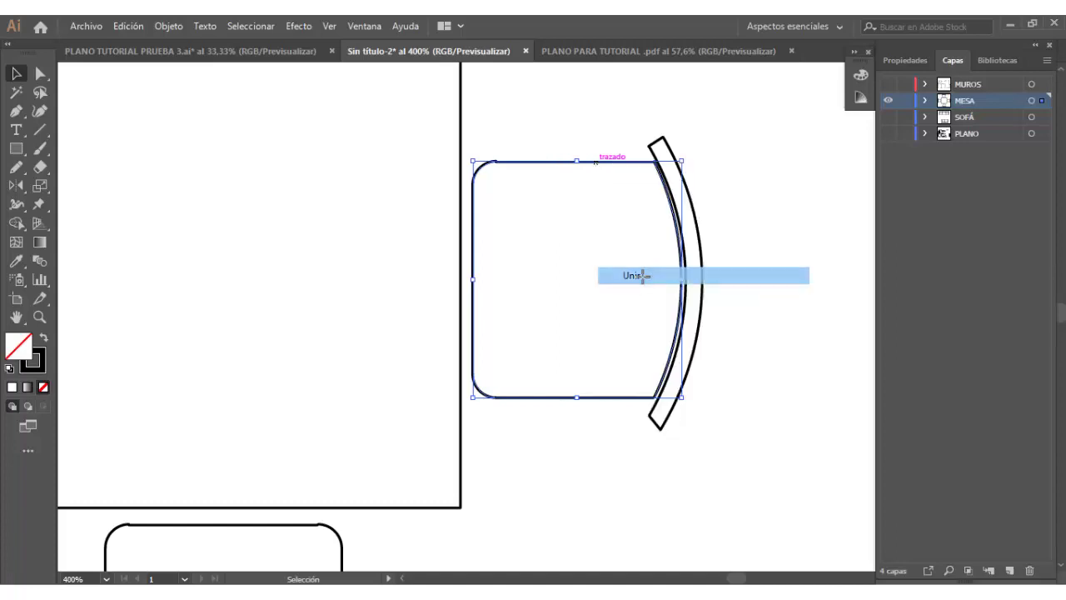
{"action": "left_click", "coordinate": [40, 74]}
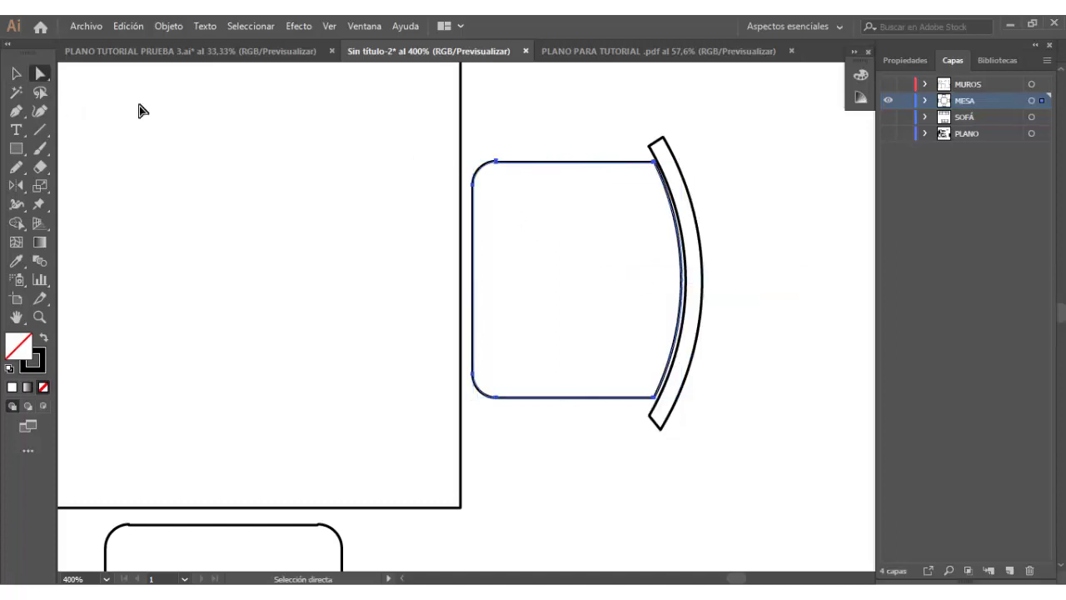
{"action": "scroll", "coordinate": [486, 139], "scroll_direction": "up", "scroll_amount": 4}
{"action": "scroll", "coordinate": [535, 207], "scroll_direction": "up", "scroll_amount": 1}
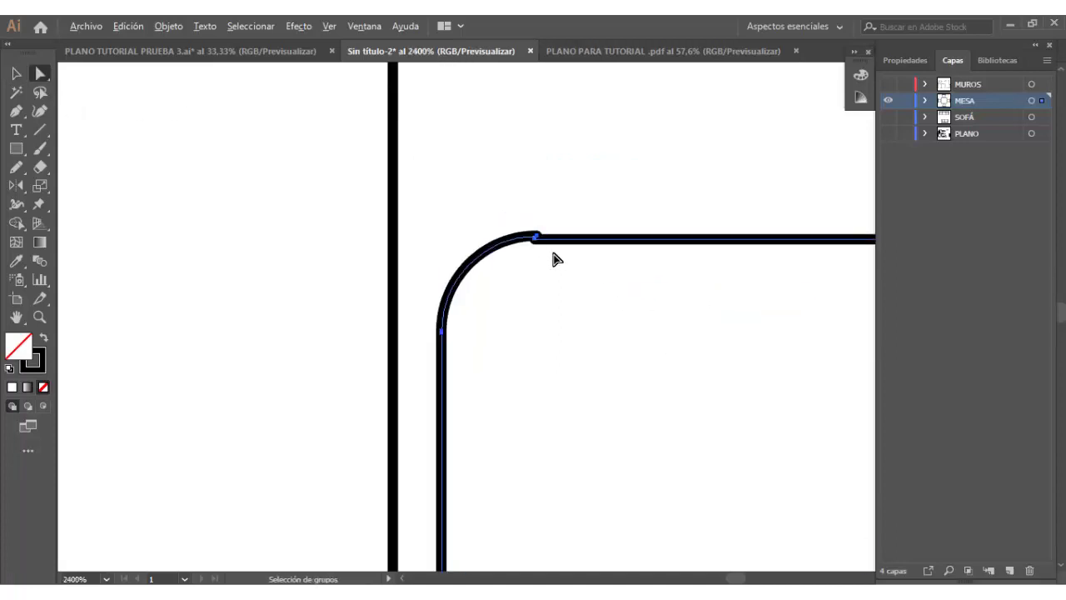
{"action": "scroll", "coordinate": [552, 257], "scroll_direction": "up", "scroll_amount": 1}
{"action": "scroll", "coordinate": [549, 258], "scroll_direction": "up", "scroll_amount": 1}
{"action": "left_click_drag", "start_coordinate": [507, 170], "coordinate": [507, 177]}
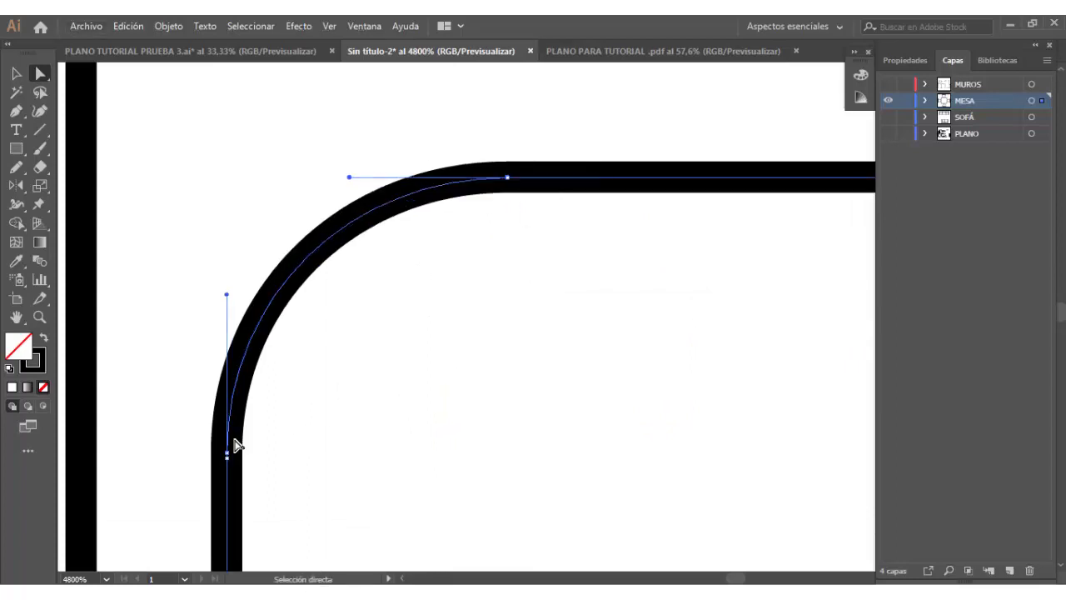
Step: Snap the backrest's corner anchors onto the seat's corner junctions
{"action": "scroll", "coordinate": [216, 474], "scroll_direction": "up", "scroll_amount": 2}
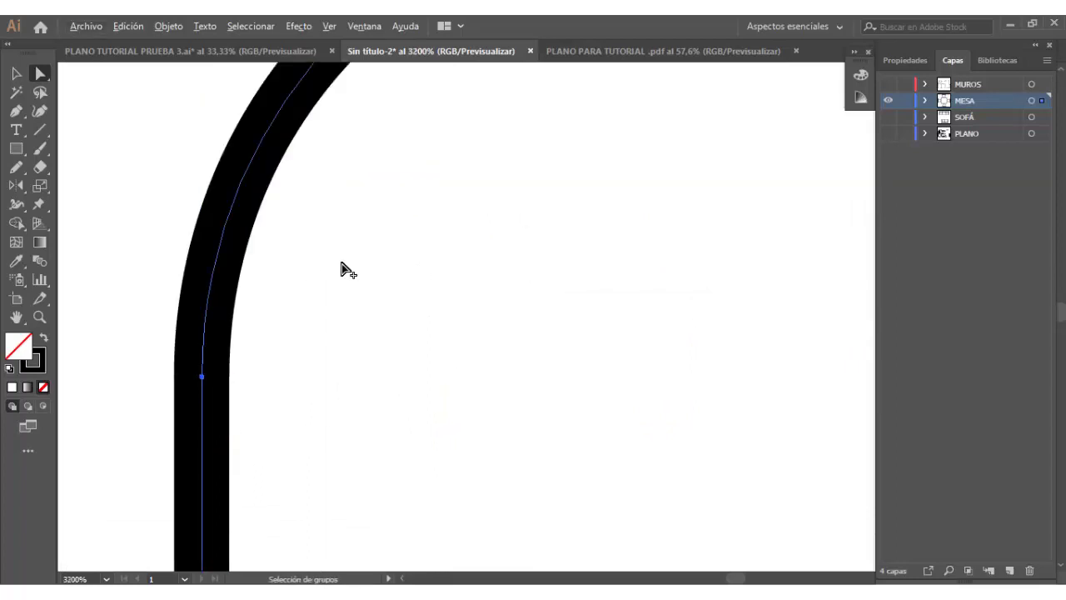
{"action": "scroll", "coordinate": [341, 269], "scroll_direction": "down", "scroll_amount": 5}
{"action": "scroll", "coordinate": [378, 317], "scroll_direction": "down", "scroll_amount": 3}
{"action": "scroll", "coordinate": [375, 357], "scroll_direction": "up", "scroll_amount": 4}
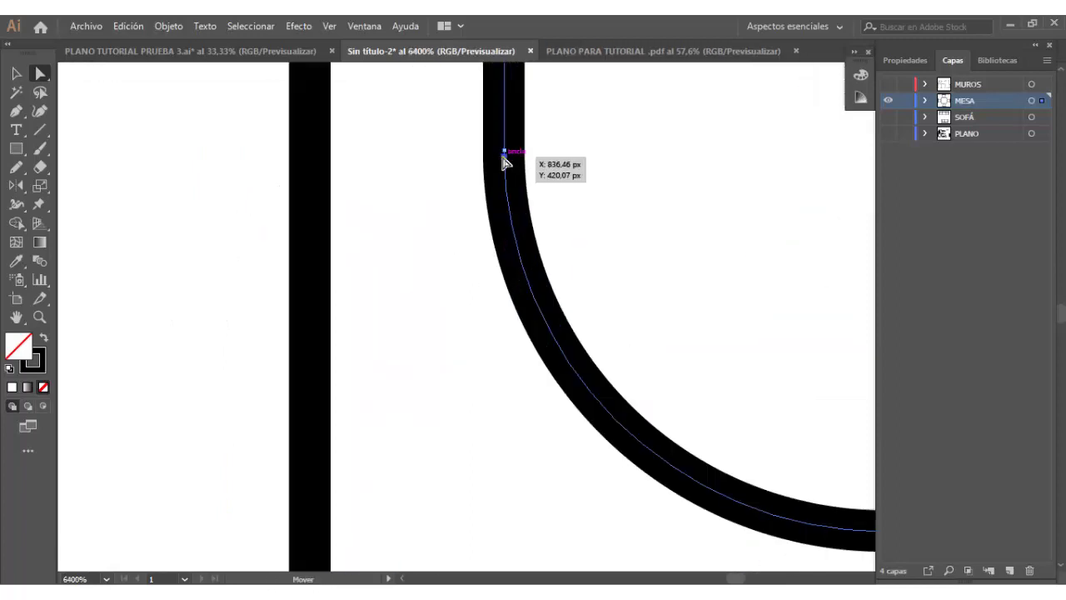
{"action": "left_click_drag", "start_coordinate": [504, 159], "coordinate": [482, 202]}
{"action": "scroll", "coordinate": [483, 202], "scroll_direction": "down", "scroll_amount": 3}
{"action": "scroll", "coordinate": [502, 317], "scroll_direction": "up", "scroll_amount": 3}
{"action": "left_click_drag", "start_coordinate": [502, 316], "coordinate": [506, 312]}
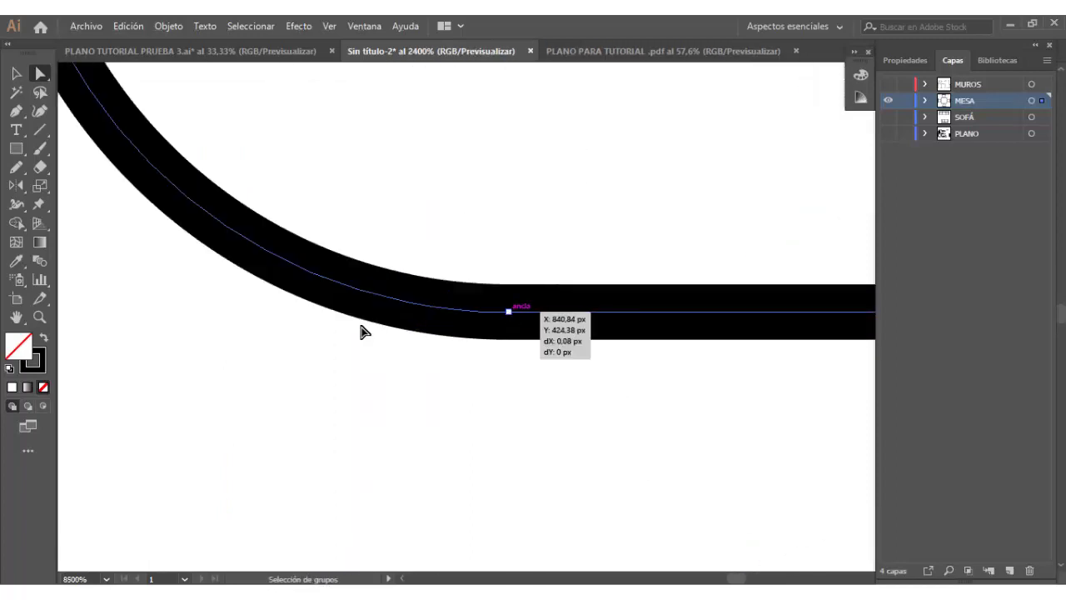
{"action": "scroll", "coordinate": [728, 309], "scroll_direction": "down", "scroll_amount": 3}
{"action": "scroll", "coordinate": [511, 433], "scroll_direction": "up", "scroll_amount": 3}
{"action": "scroll", "coordinate": [491, 364], "scroll_direction": "up", "scroll_amount": 2}
{"action": "left_click_drag", "start_coordinate": [491, 364], "coordinate": [469, 364]}
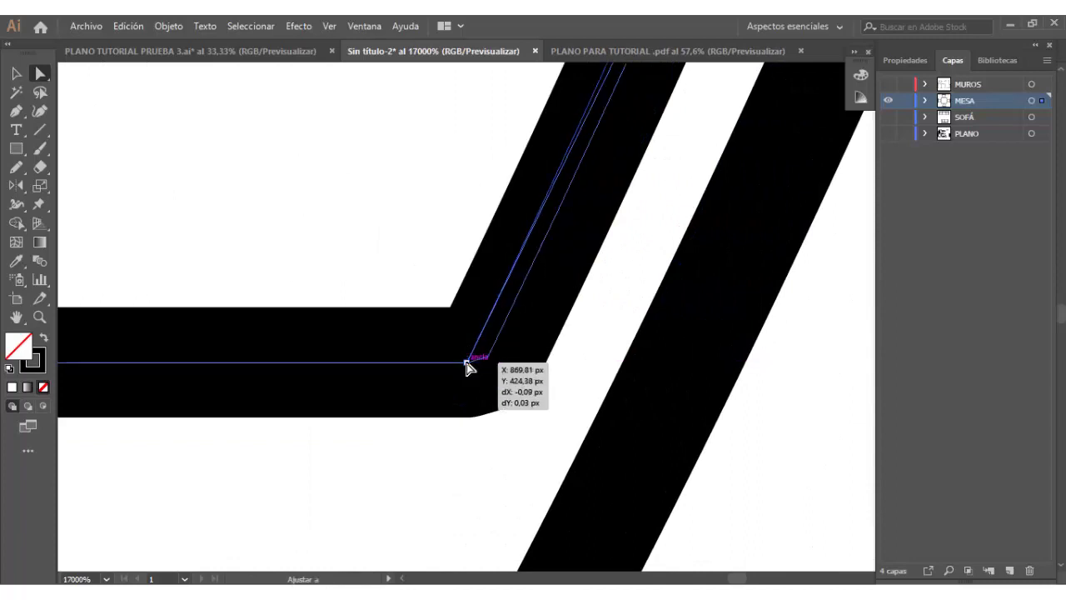
{"action": "scroll", "coordinate": [480, 433], "scroll_direction": "down", "scroll_amount": 3}
{"action": "scroll", "coordinate": [480, 433], "scroll_direction": "down", "scroll_amount": 3}
{"action": "scroll", "coordinate": [514, 160], "scroll_direction": "up", "scroll_amount": 4}
{"action": "scroll", "coordinate": [514, 160], "scroll_direction": "down", "scroll_amount": 1}
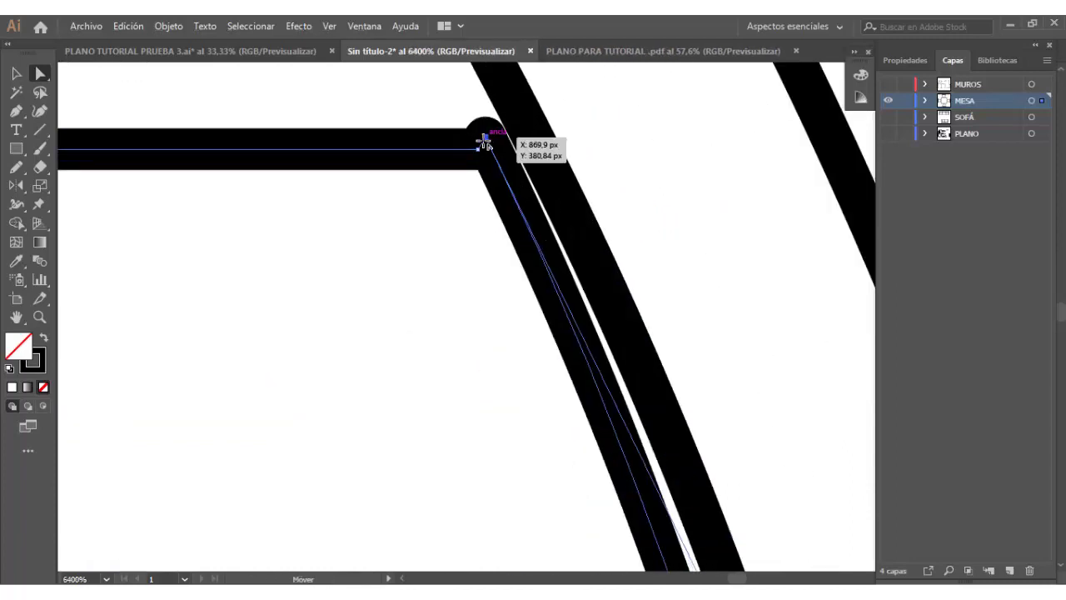
{"action": "left_click_drag", "start_coordinate": [476, 144], "coordinate": [469, 151]}
{"action": "scroll", "coordinate": [492, 202], "scroll_direction": "down", "scroll_amount": 2}
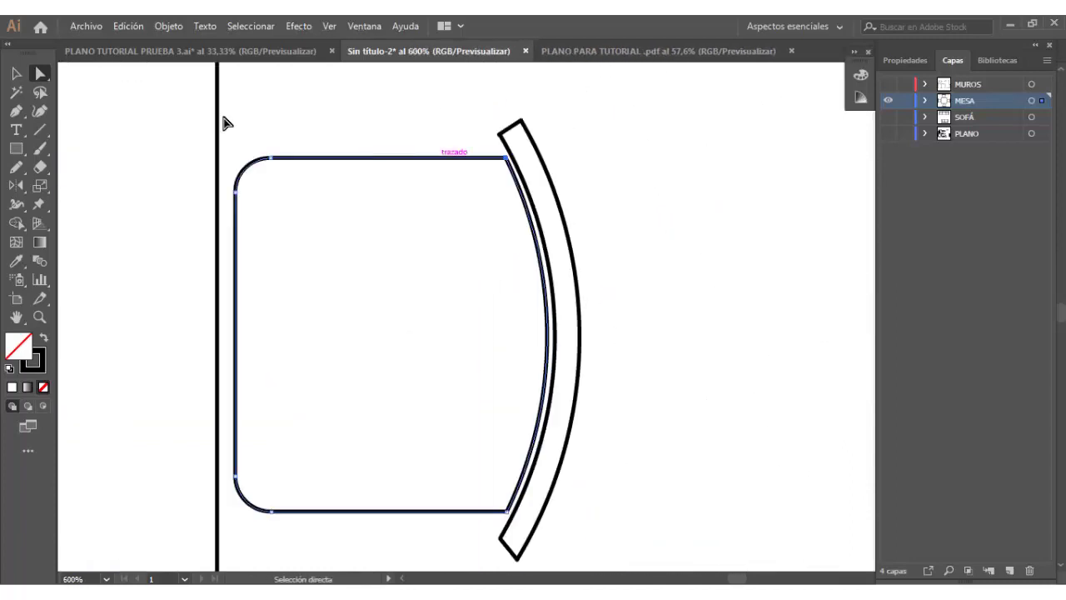
Step: Align the backrest's upper corner anchors onto the seat outline
{"action": "key", "text": "v"}
{"action": "left_click", "coordinate": [547, 147]}
{"action": "right_click", "coordinate": [508, 245]}
{"action": "key", "text": "Escape"}
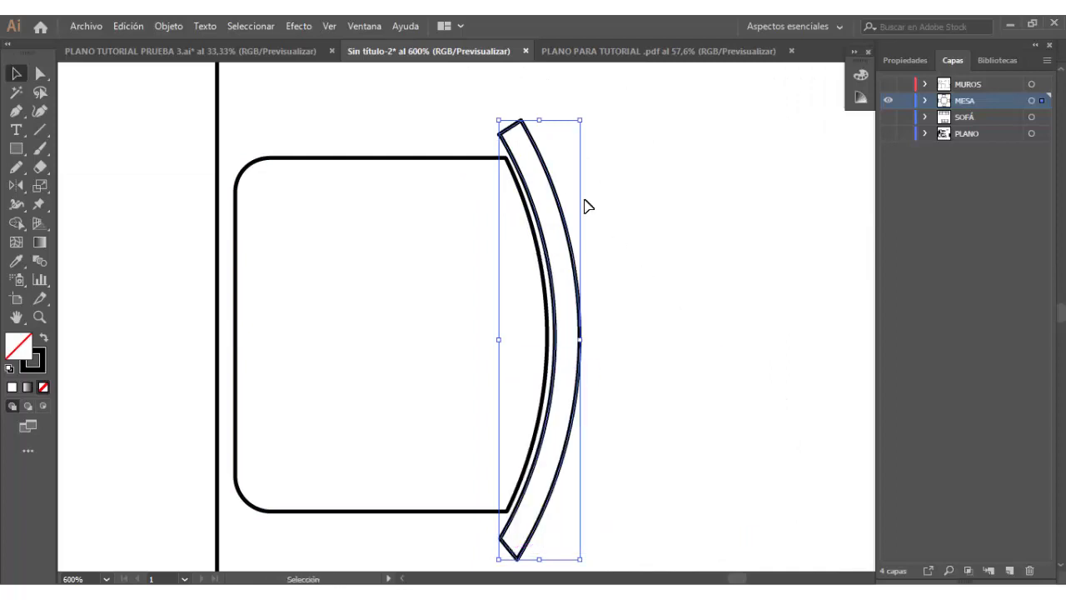
{"action": "key", "text": "a"}
{"action": "left_click", "coordinate": [464, 95]}
{"action": "scroll", "coordinate": [583, 191], "scroll_direction": "up", "scroll_amount": 4}
{"action": "scroll", "coordinate": [333, 163], "scroll_direction": "up", "scroll_amount": 4}
{"action": "left_click_drag", "start_coordinate": [333, 162], "coordinate": [364, 160]}
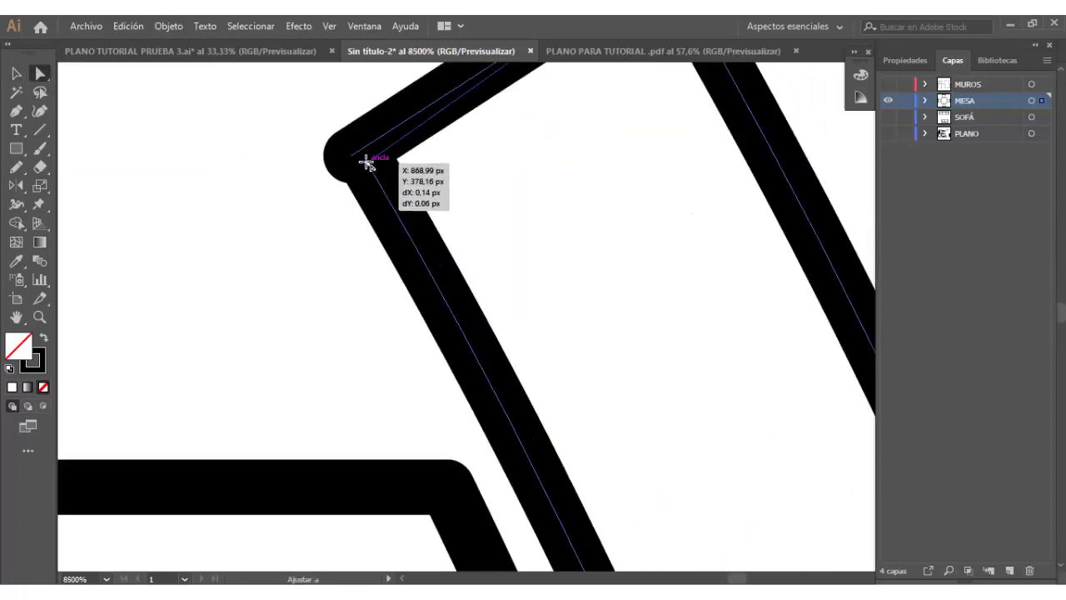
{"action": "scroll", "coordinate": [566, 143], "scroll_direction": "down", "scroll_amount": 2}
{"action": "scroll", "coordinate": [583, 356], "scroll_direction": "down", "scroll_amount": 2}
{"action": "scroll", "coordinate": [504, 496], "scroll_direction": "up", "scroll_amount": 2}
{"action": "scroll", "coordinate": [289, 328], "scroll_direction": "up", "scroll_amount": 2}
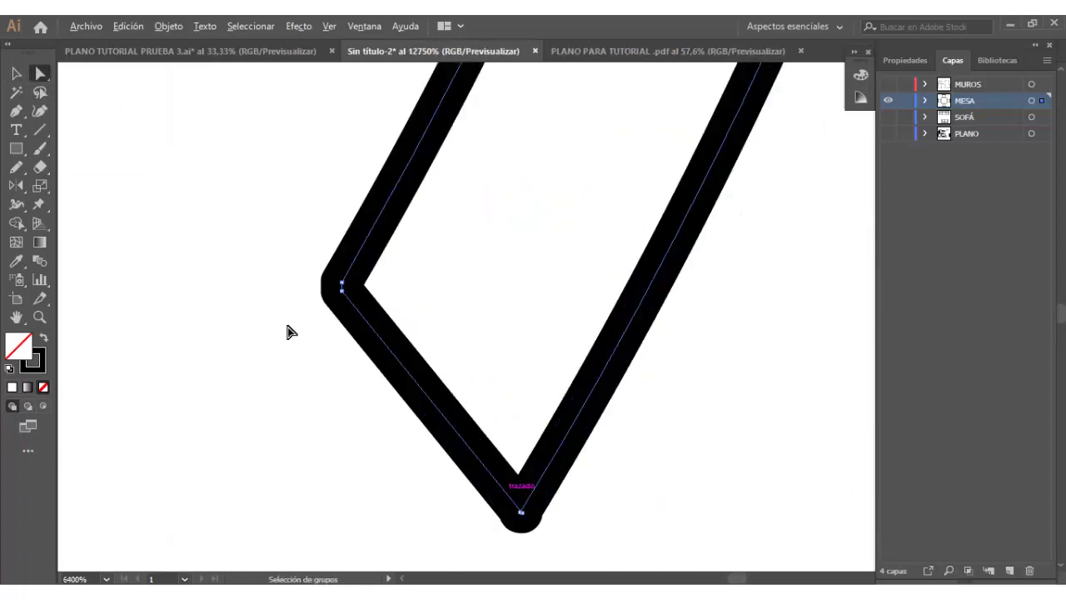
{"action": "scroll", "coordinate": [291, 209], "scroll_direction": "up", "scroll_amount": 2}
{"action": "left_click_drag", "start_coordinate": [291, 209], "coordinate": [295, 219]}
{"action": "scroll", "coordinate": [626, 345], "scroll_direction": "down", "scroll_amount": 3}
{"action": "scroll", "coordinate": [626, 346], "scroll_direction": "down", "scroll_amount": 2}
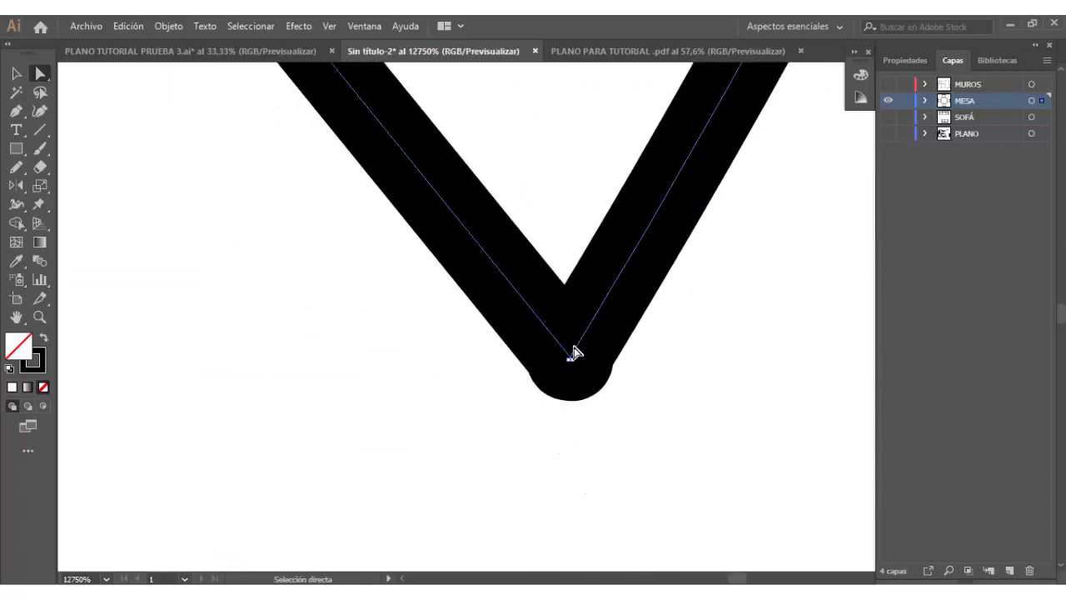
{"action": "scroll", "coordinate": [580, 445], "scroll_direction": "down", "scroll_amount": 2}
{"action": "scroll", "coordinate": [578, 159], "scroll_direction": "up", "scroll_amount": 2}
{"action": "scroll", "coordinate": [547, 388], "scroll_direction": "down", "scroll_amount": 3}
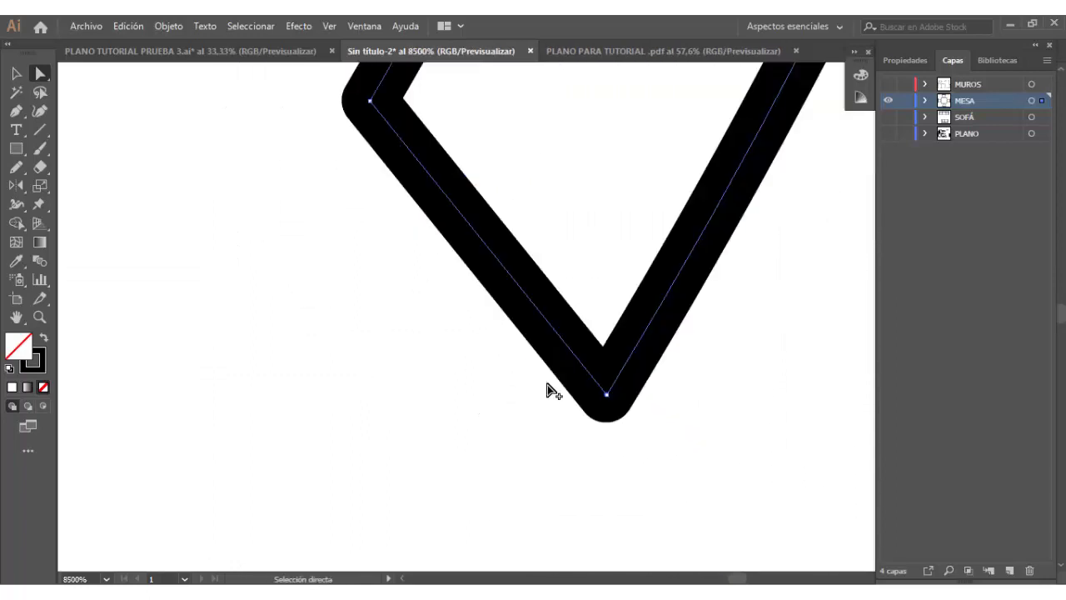
{"action": "scroll", "coordinate": [633, 472], "scroll_direction": "down", "scroll_amount": 3}
{"action": "scroll", "coordinate": [500, 374], "scroll_direction": "down", "scroll_amount": 3}
Step: Give the chair seat a 1 pt stroke and white fill
{"action": "left_click", "coordinate": [15, 74]}
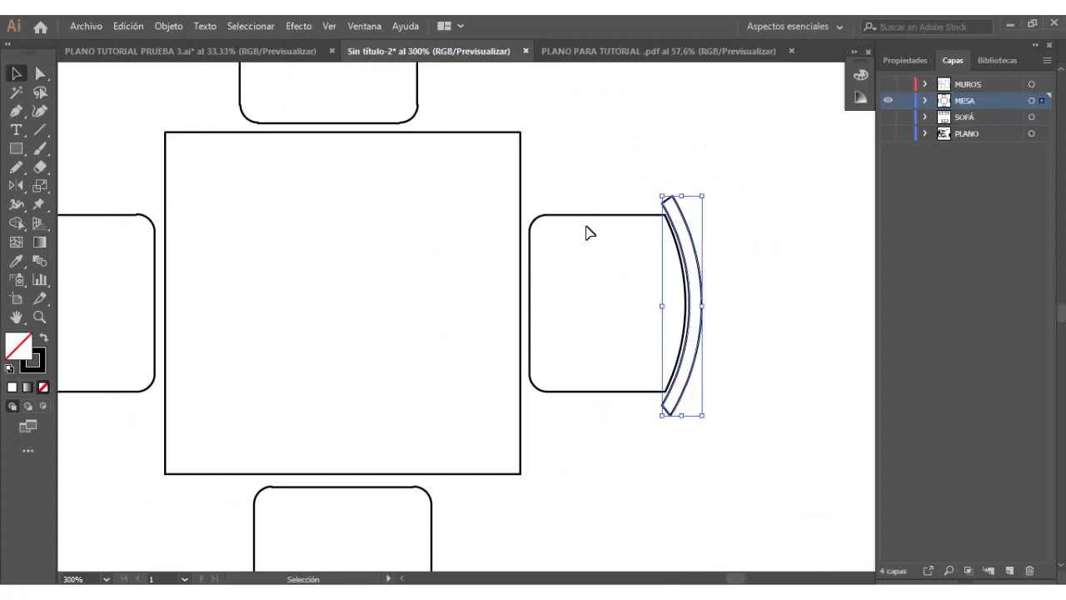
{"action": "left_click", "coordinate": [577, 219]}
{"action": "left_click", "coordinate": [895, 65]}
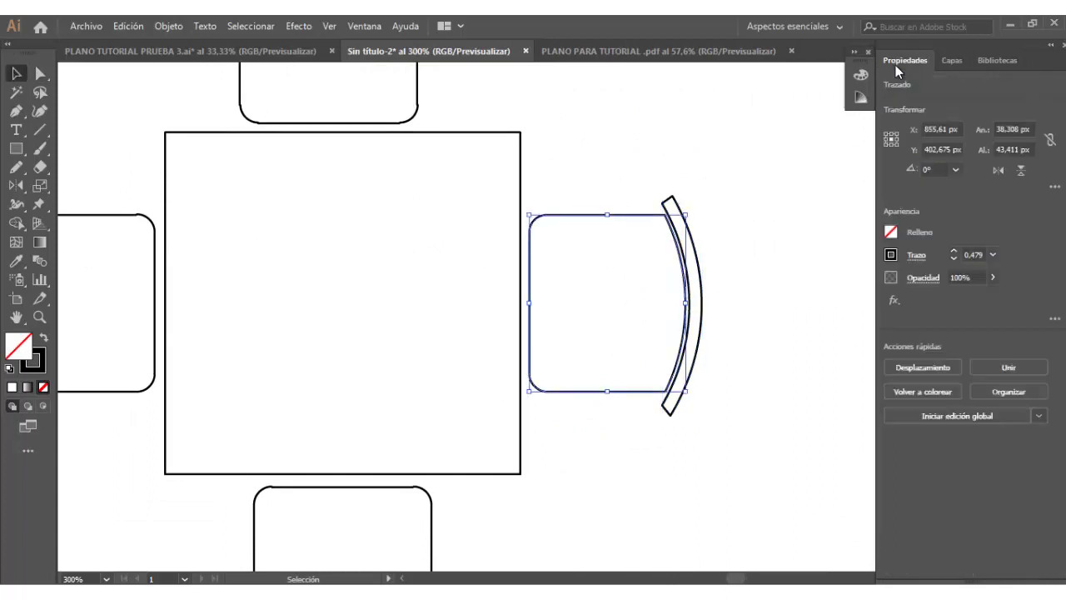
{"action": "left_click", "coordinate": [953, 250]}
{"action": "left_click", "coordinate": [890, 234]}
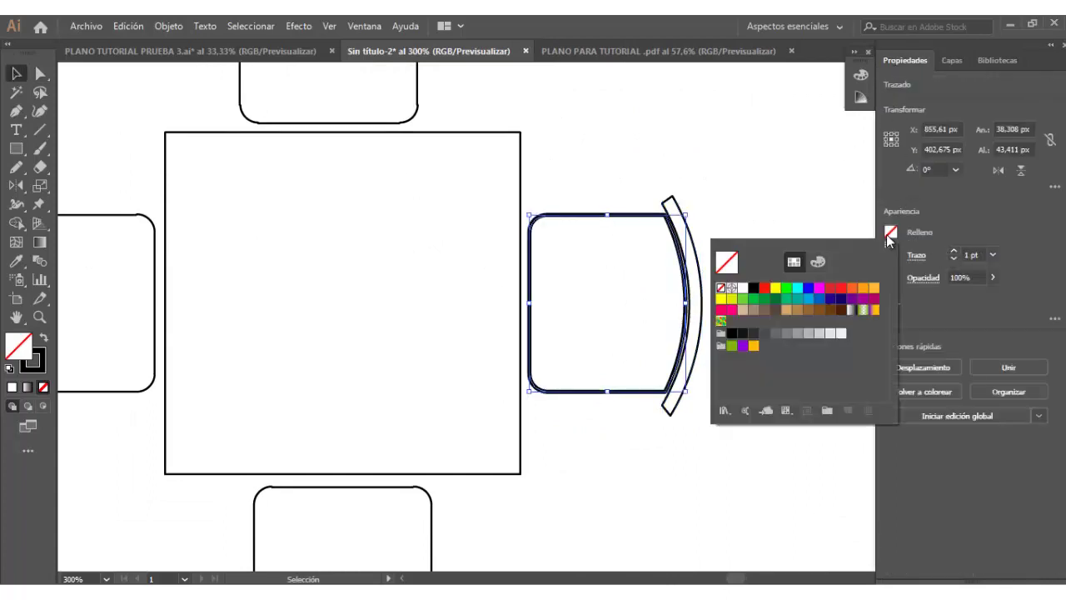
{"action": "left_click", "coordinate": [742, 288]}
Step: Give the curved backrest a 1 pt stroke and white fill, nudged 1 px right
{"action": "left_click", "coordinate": [693, 240]}
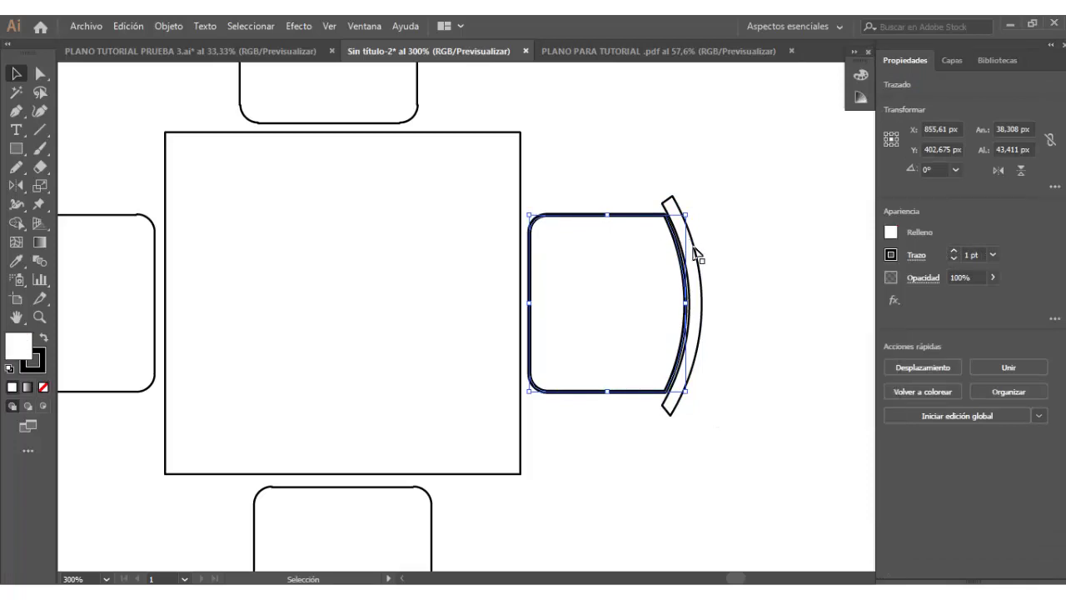
{"action": "left_click", "coordinate": [955, 250]}
{"action": "left_click", "coordinate": [954, 251]}
{"action": "left_click", "coordinate": [889, 231]}
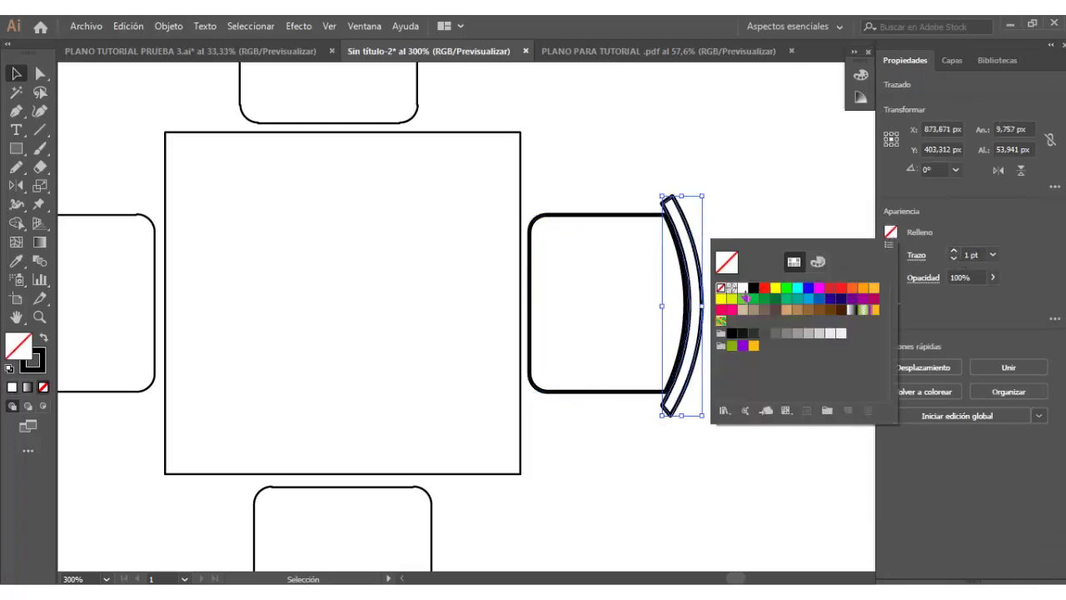
{"action": "left_click", "coordinate": [743, 288]}
{"action": "left_click", "coordinate": [16, 83]}
{"action": "key", "text": "Right"}
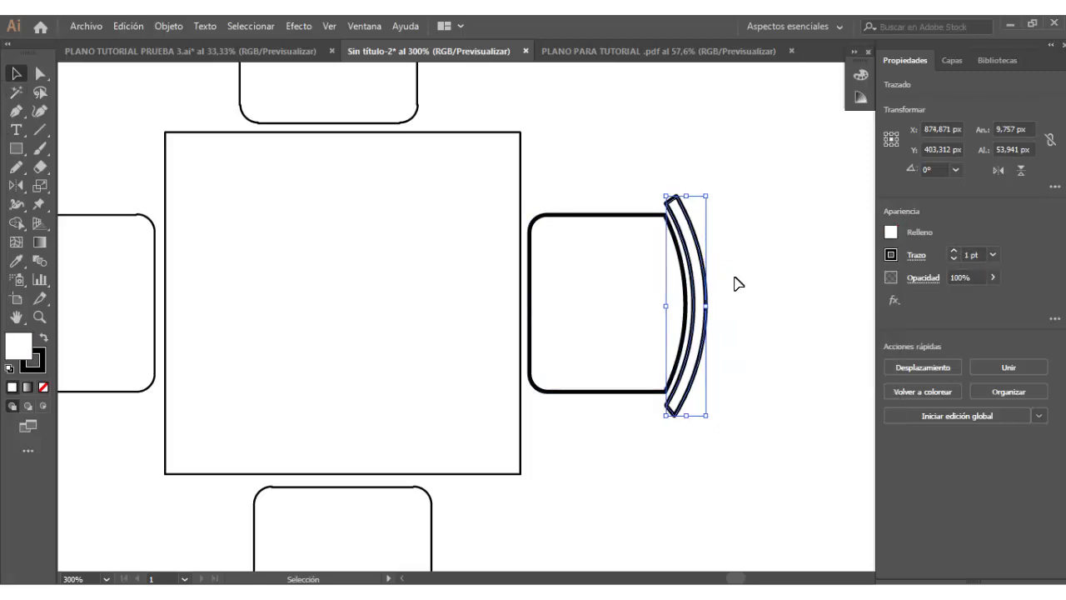
{"action": "left_click", "coordinate": [747, 241]}
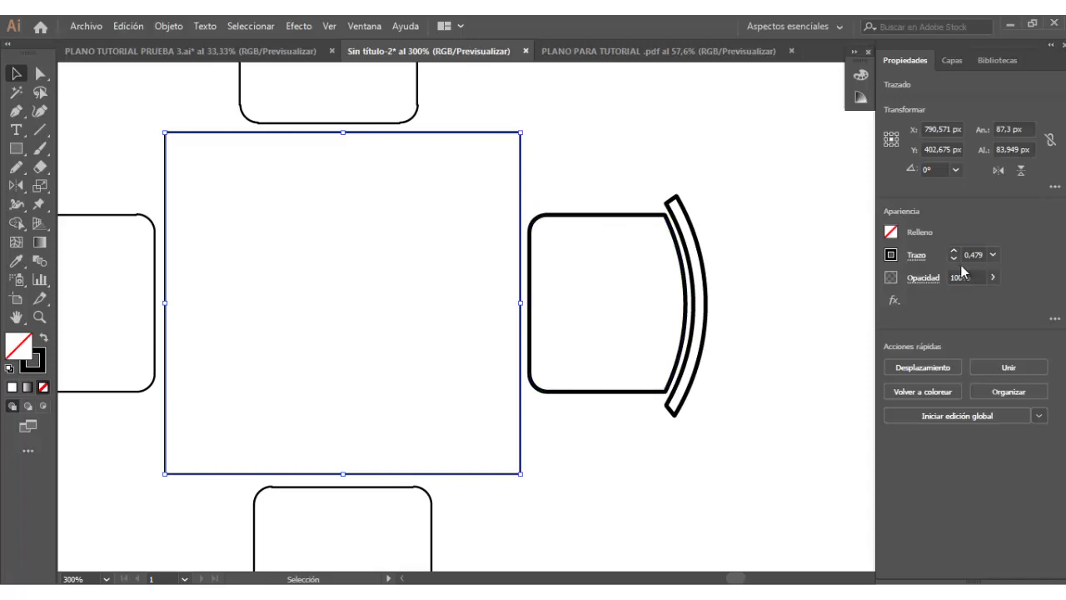
Step: Give the table square a 1 pt stroke and white fill
{"action": "type", "text": "1"}
{"action": "key", "text": "Return"}
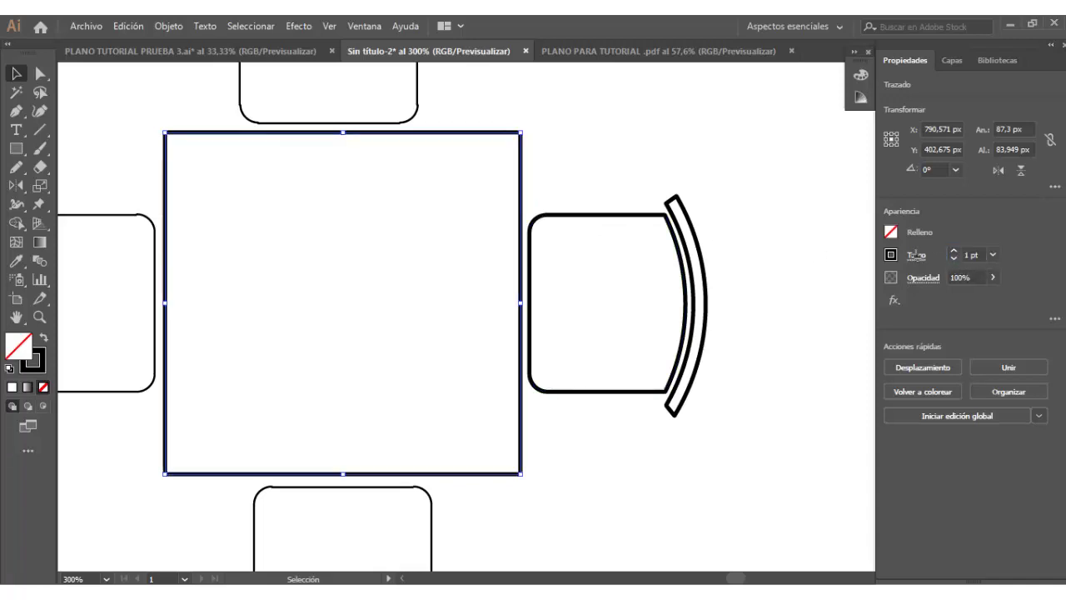
{"action": "left_click", "coordinate": [890, 254]}
{"action": "left_click", "coordinate": [744, 289]}
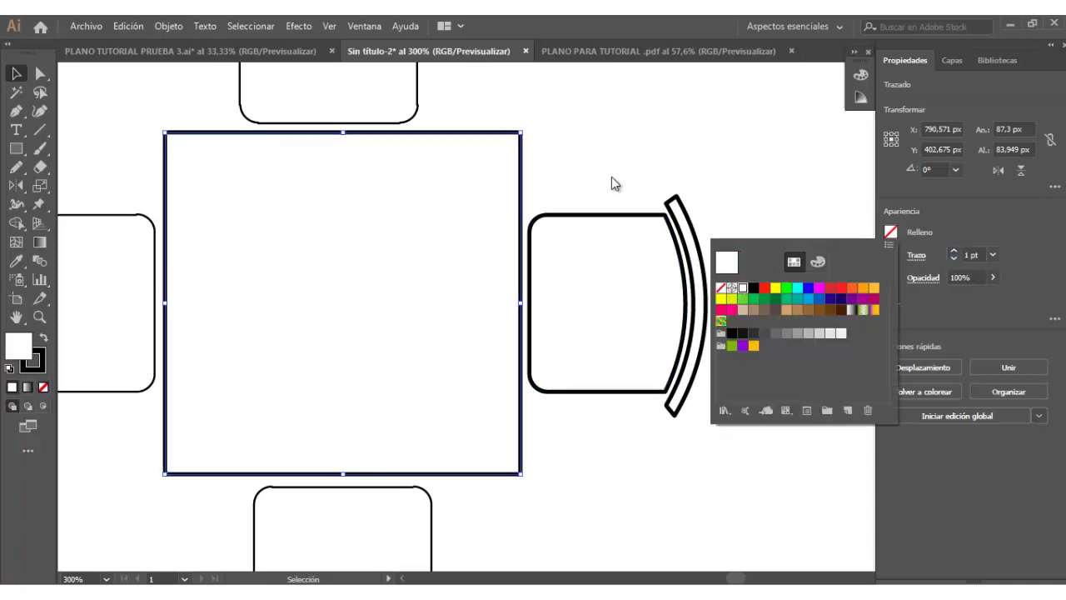
{"action": "key", "text": "Escape"}
Step: Delete the top, left and bottom chairs, leaving the table and right chair, then show Capas
{"action": "scroll", "coordinate": [620, 229], "scroll_direction": "down", "scroll_amount": 2, "text": "alt"}
{"action": "scroll", "coordinate": [451, 72], "scroll_direction": "up", "scroll_amount": 2, "text": "alt"}
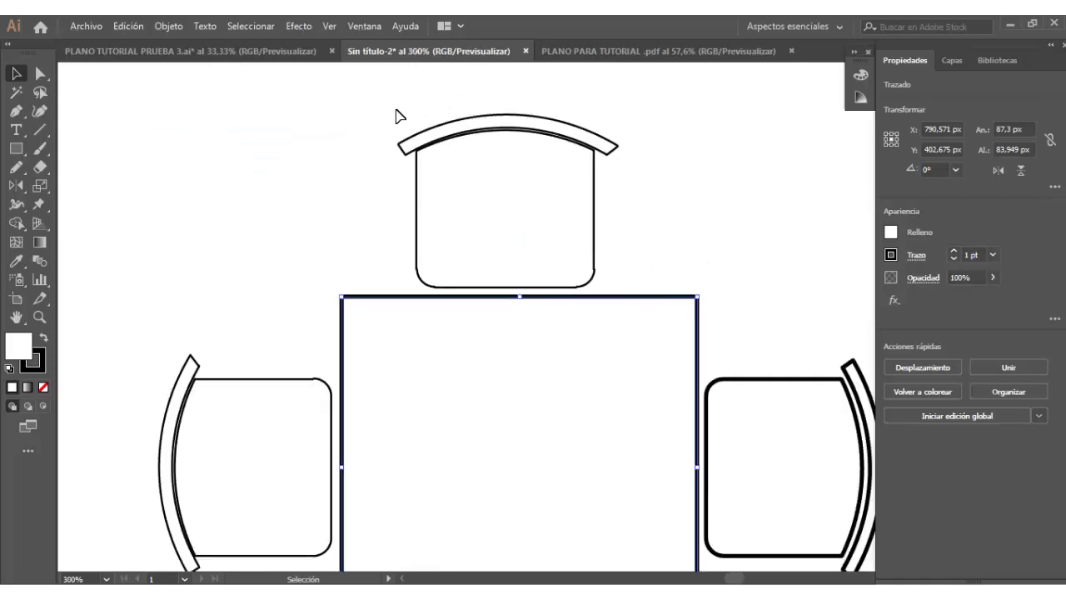
{"action": "left_click_drag", "start_coordinate": [355, 96], "coordinate": [636, 297]}
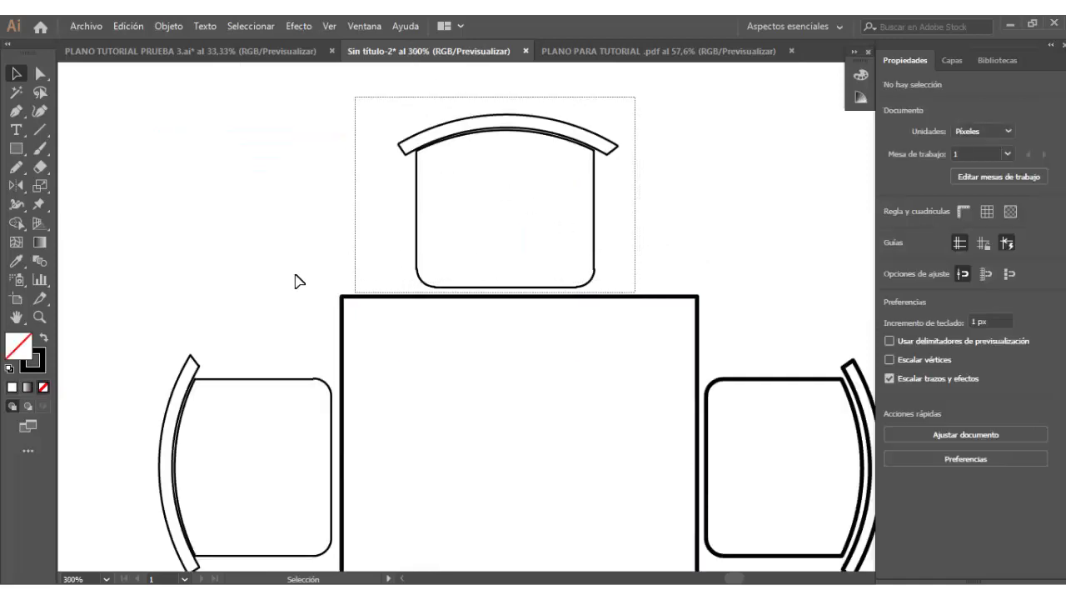
{"action": "left_click", "coordinate": [295, 328]}
{"action": "left_click_drag", "start_coordinate": [295, 328], "coordinate": [392, 153]}
{"action": "left_click_drag", "start_coordinate": [227, 145], "coordinate": [439, 452]}
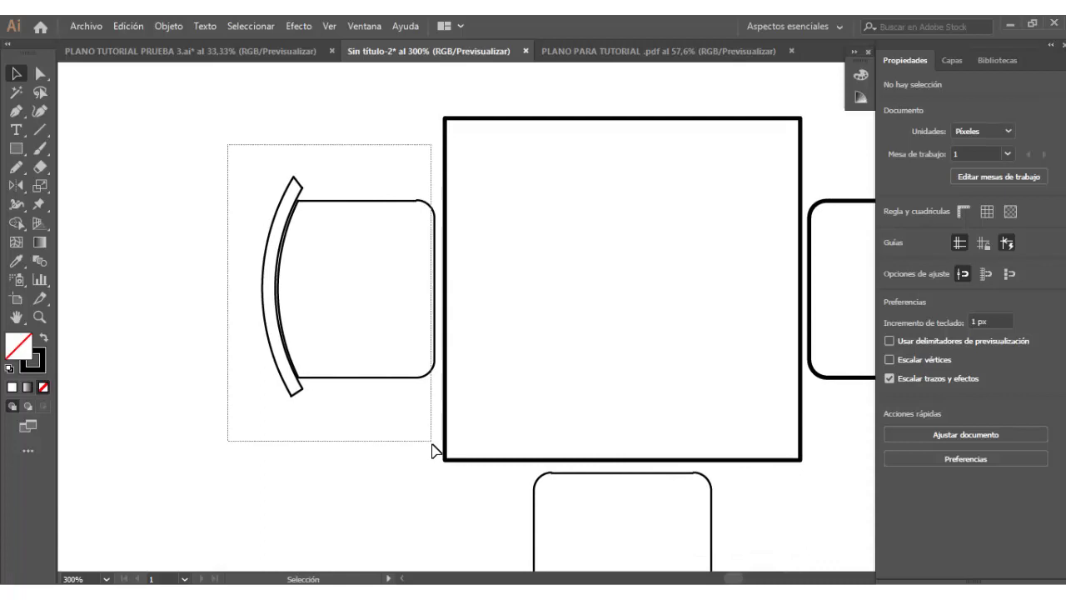
{"action": "left_click", "coordinate": [524, 238]}
{"action": "left_click_drag", "start_coordinate": [743, 534], "coordinate": [430, 309]}
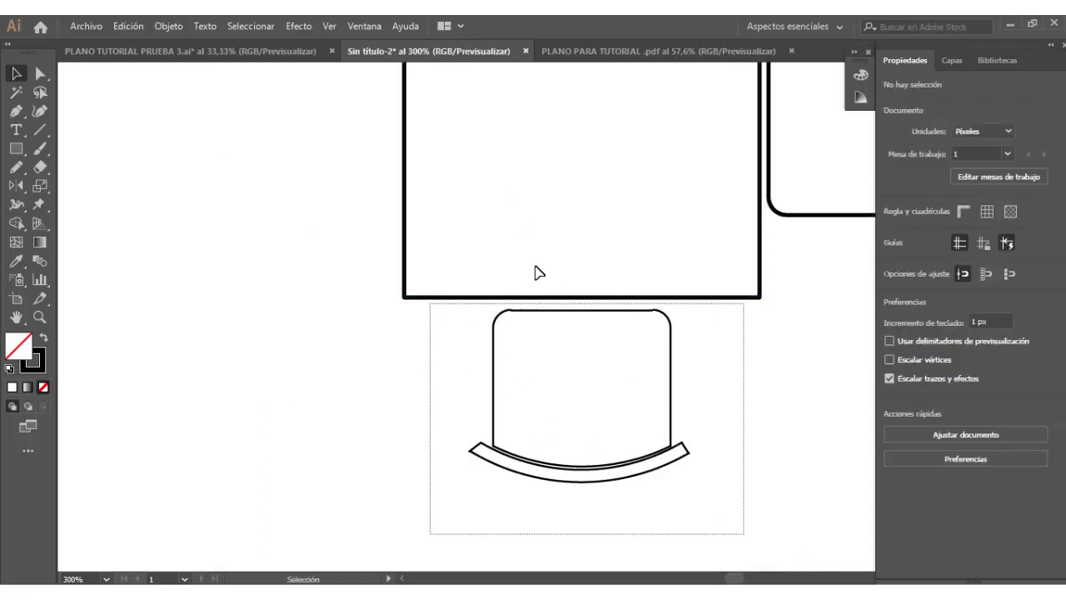
{"action": "key", "text": "Delete"}
{"action": "left_click_drag", "start_coordinate": [678, 244], "coordinate": [485, 417]}
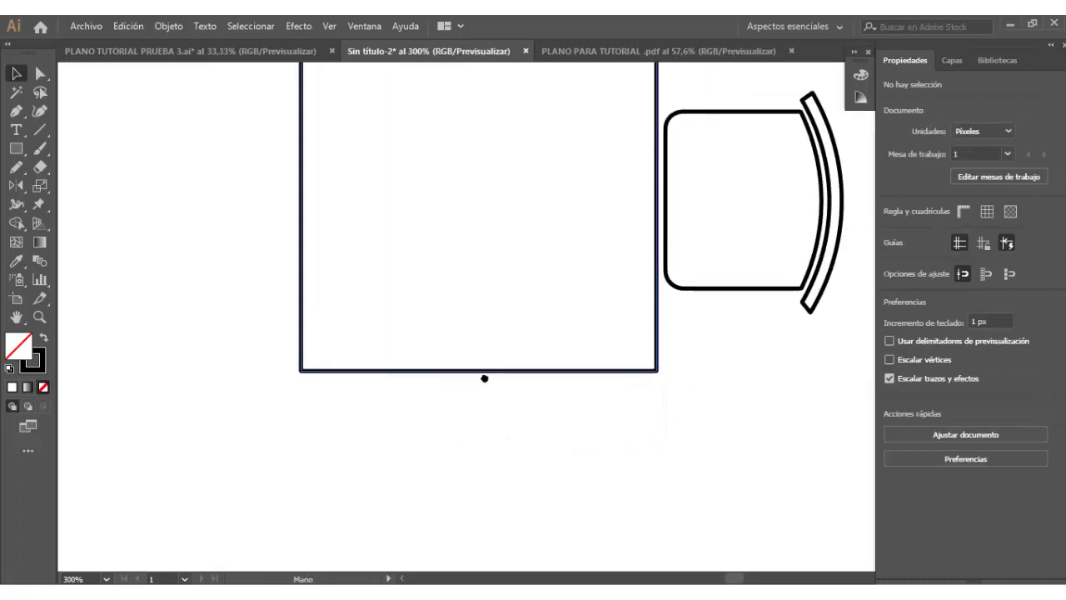
{"action": "left_click", "coordinate": [952, 60]}
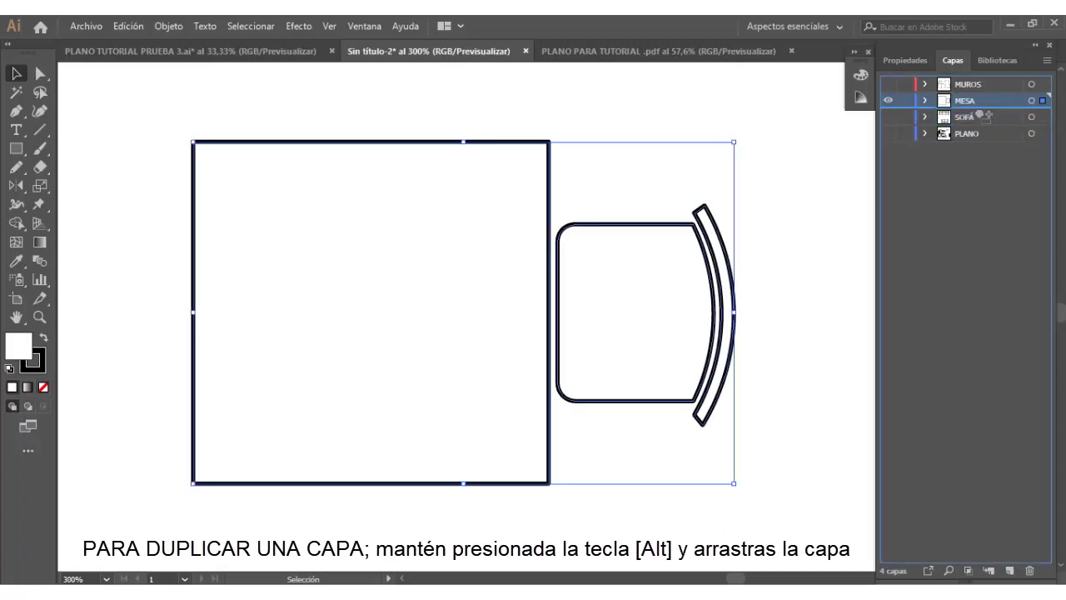
Step: Duplicate the MESA layer so the table and the chair sit on separate layers
{"action": "left_click_drag", "start_coordinate": [965, 100], "coordinate": [983, 118]}
{"action": "left_click", "coordinate": [888, 117]}
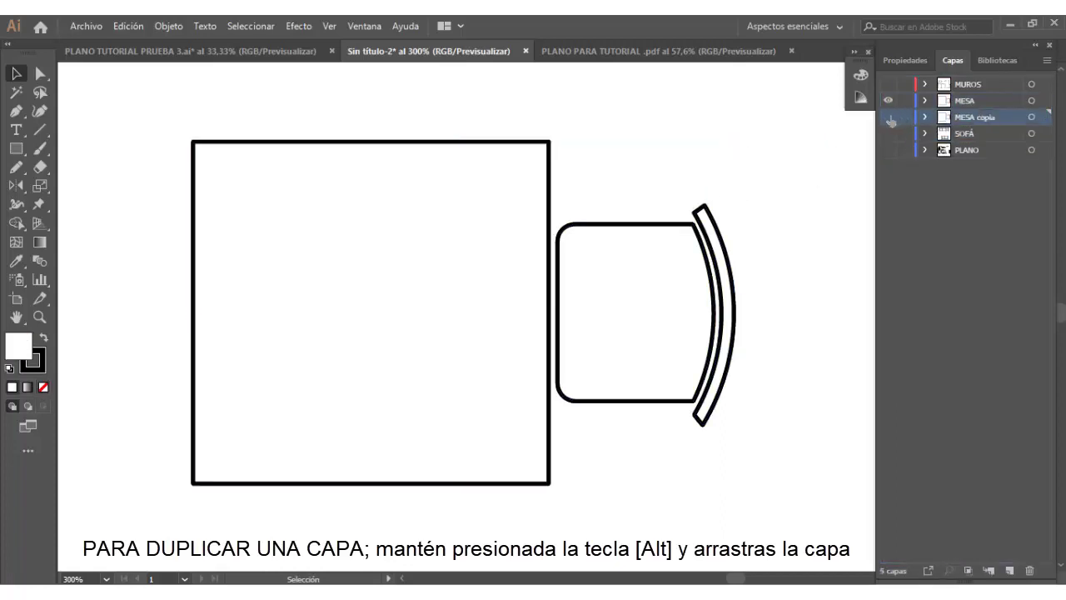
{"action": "left_click_drag", "start_coordinate": [738, 171], "coordinate": [609, 445]}
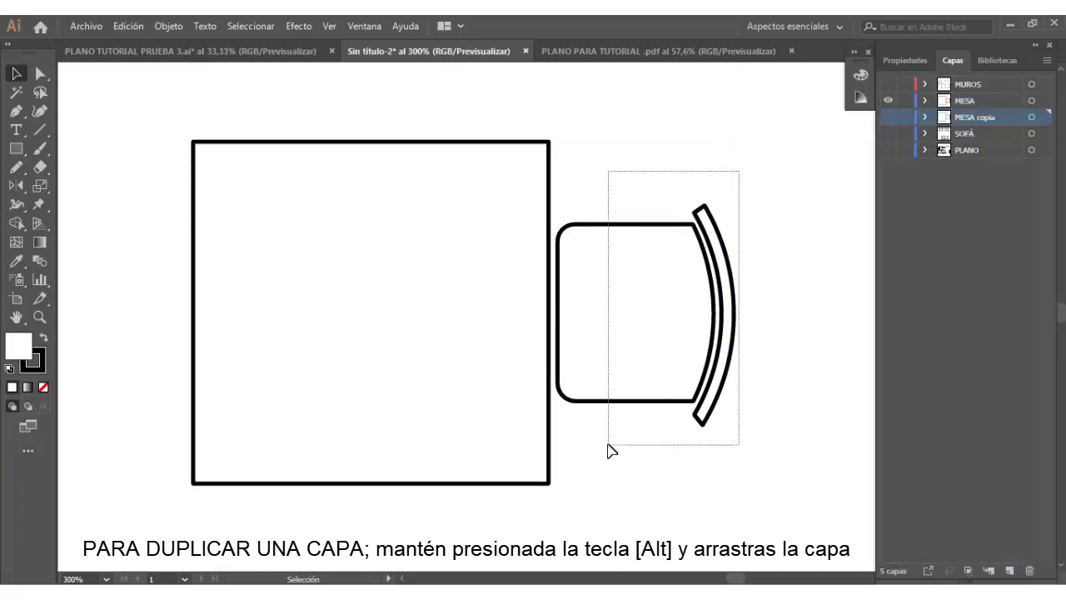
{"action": "key", "text": "Delete"}
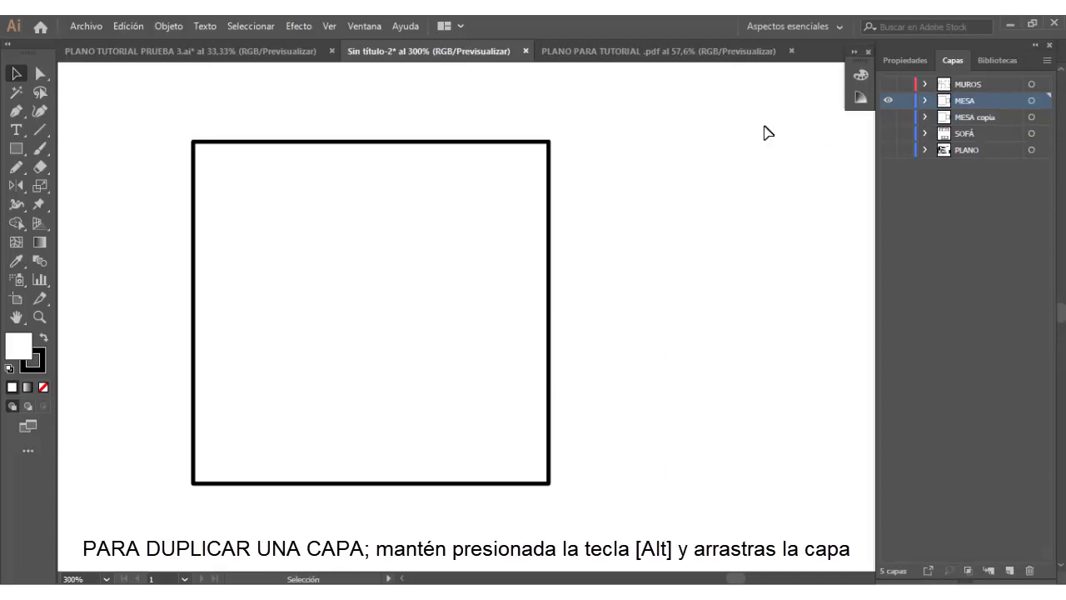
{"action": "left_click", "coordinate": [887, 102]}
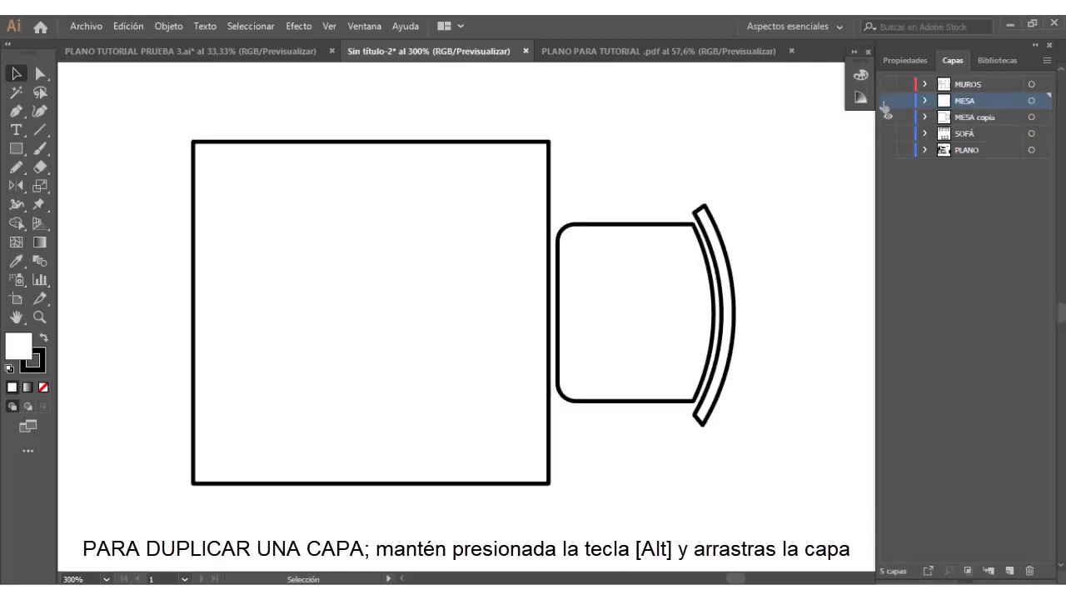
{"action": "left_click", "coordinate": [551, 199]}
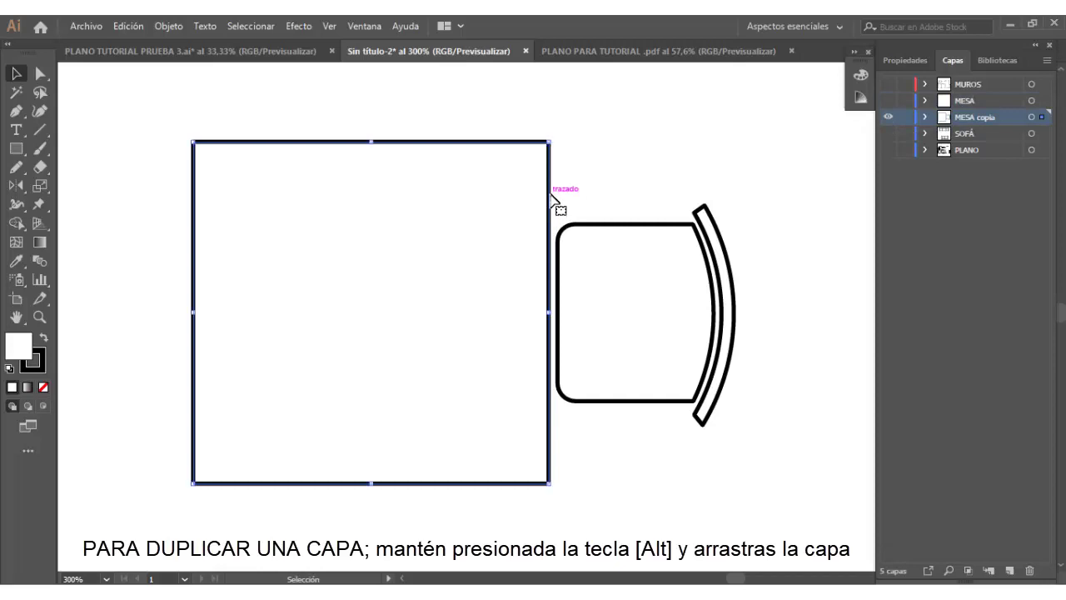
{"action": "key", "text": "Delete"}
{"action": "left_click", "coordinate": [960, 113]}
{"action": "type", "text": "SILLA 1"}
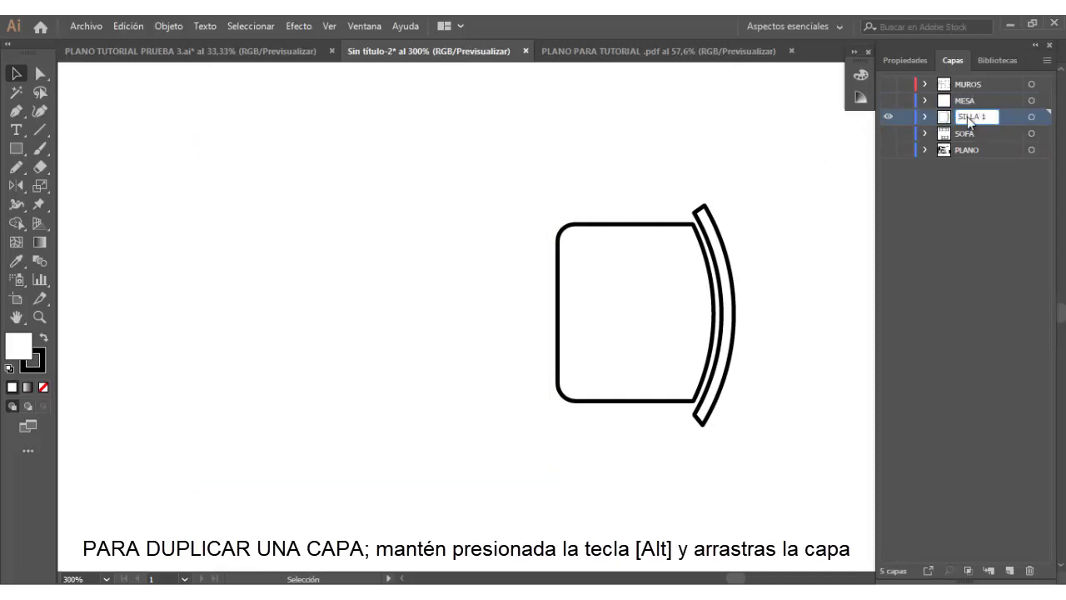
{"action": "left_click", "coordinate": [888, 100]}
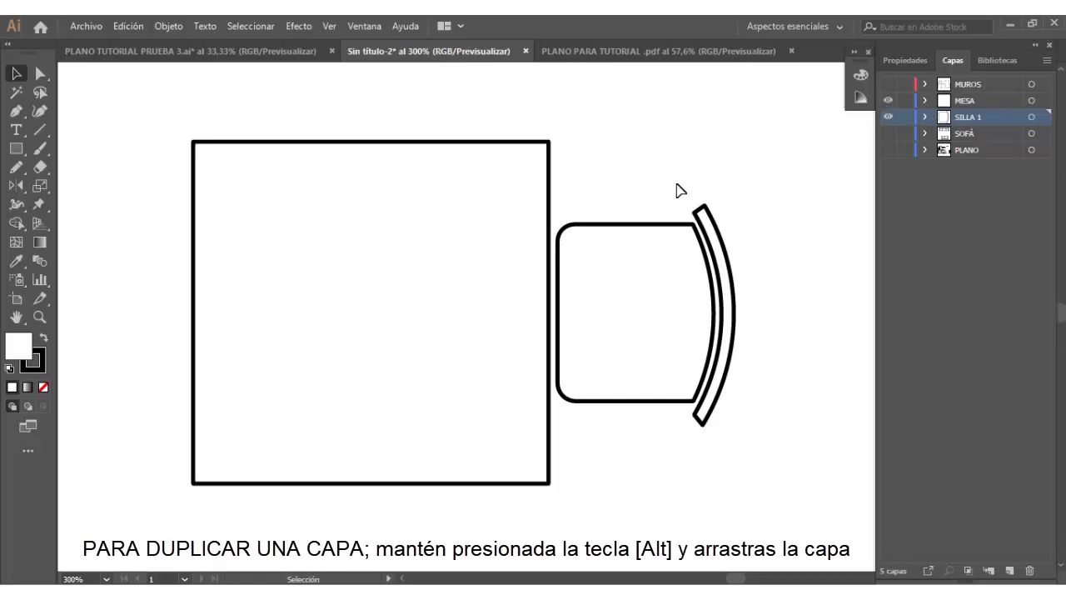
{"action": "scroll", "coordinate": [687, 263], "scroll_direction": "down", "scroll_amount": 2}
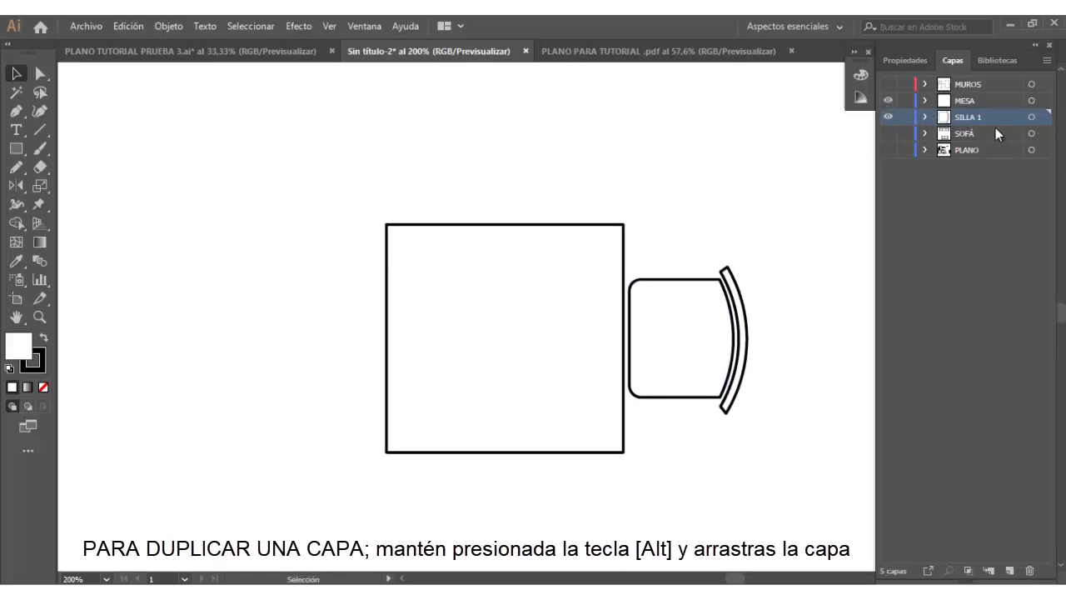
Step: Copy the chair above the table, rotate it to face the table, and name the layer SILLA 2
{"action": "left_click_drag", "start_coordinate": [974, 118], "coordinate": [974, 136]}
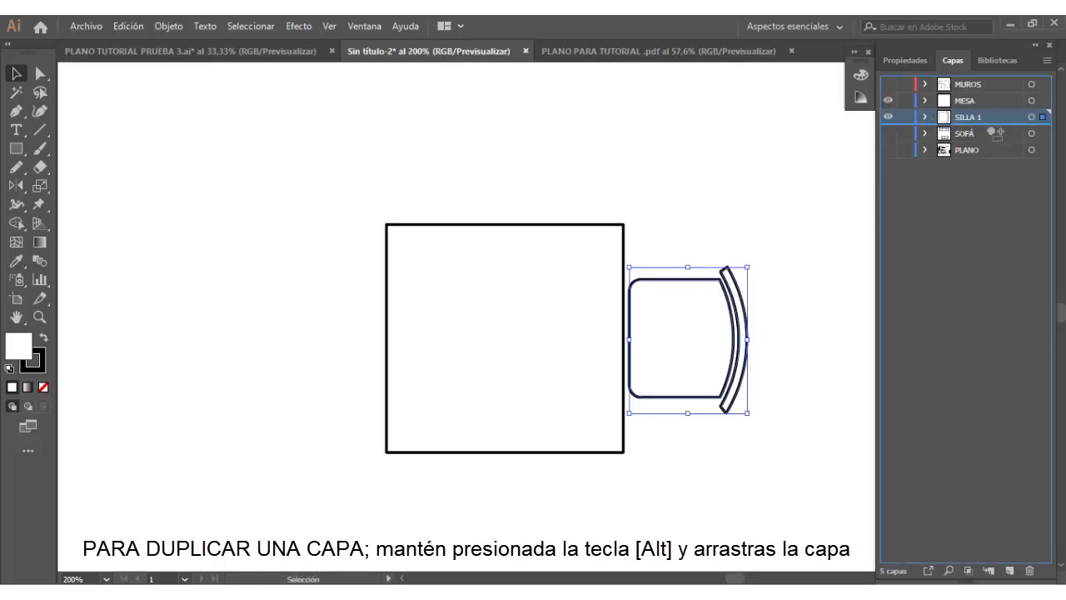
{"action": "left_click_drag", "start_coordinate": [745, 341], "coordinate": [542, 150]}
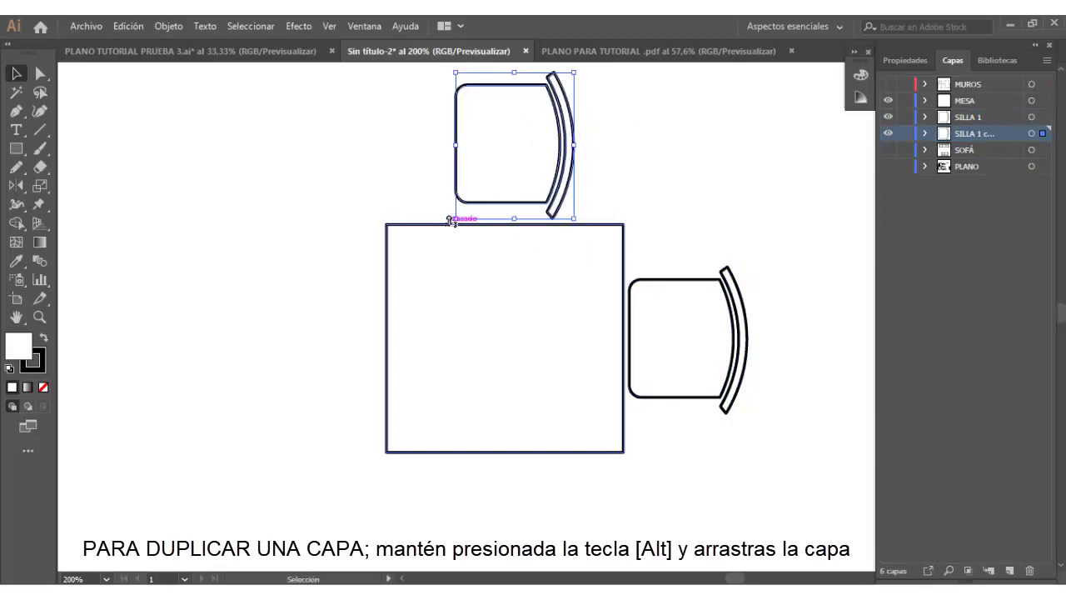
{"action": "left_click_drag", "start_coordinate": [585, 223], "coordinate": [596, 197]}
{"action": "left_click_drag", "start_coordinate": [530, 209], "coordinate": [514, 222]}
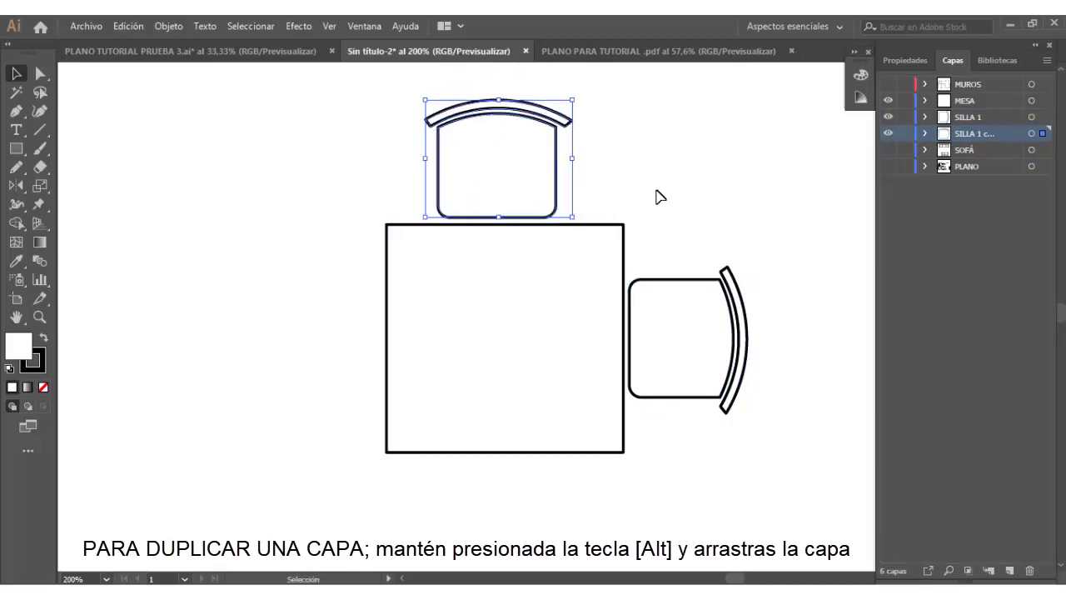
{"action": "double_click", "coordinate": [978, 133]}
{"action": "type", "text": "2"}
{"action": "key", "text": "Return"}
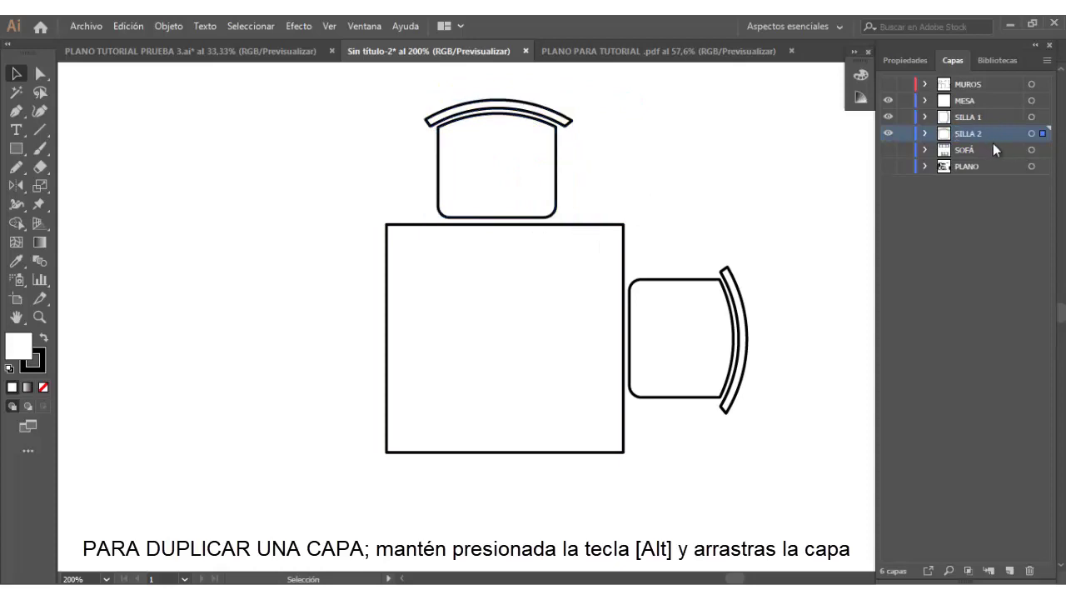
Step: Add chair layers SILLA 3 to the table's left and SILLA 4 below it
{"action": "left_click_drag", "start_coordinate": [993, 143], "coordinate": [991, 158]}
{"action": "mouse_move", "coordinate": [511, 190]}
{"action": "left_mouse_down"}
{"action": "mouse_move", "coordinate": [328, 333]}
{"action": "mouse_move", "coordinate": [386, 386]}
{"action": "left_mouse_up"}
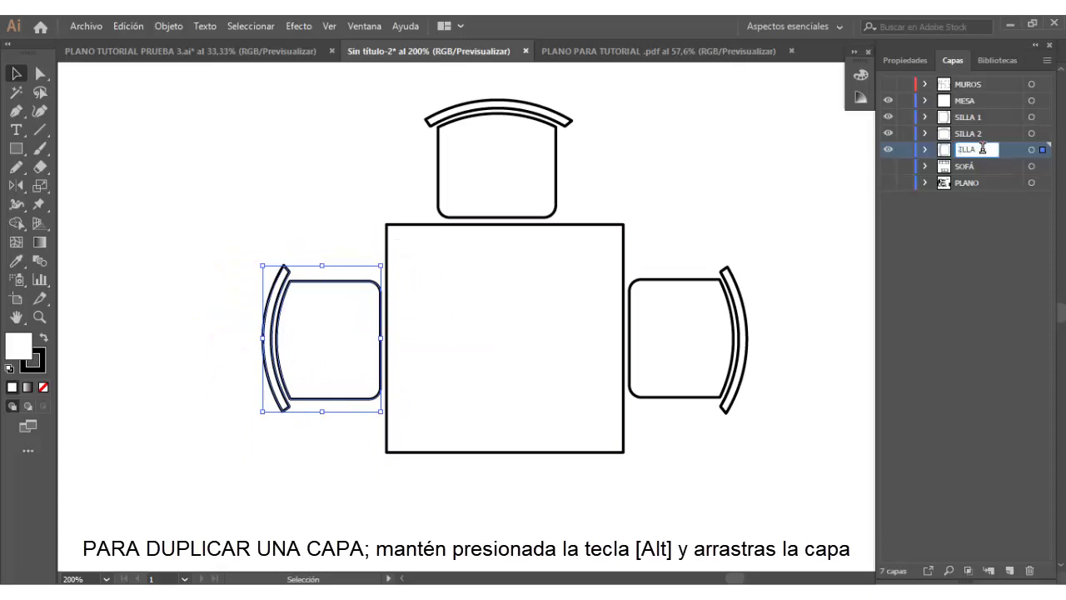
{"action": "key", "text": "Return"}
{"action": "left_click_drag", "start_coordinate": [976, 159], "coordinate": [976, 167]}
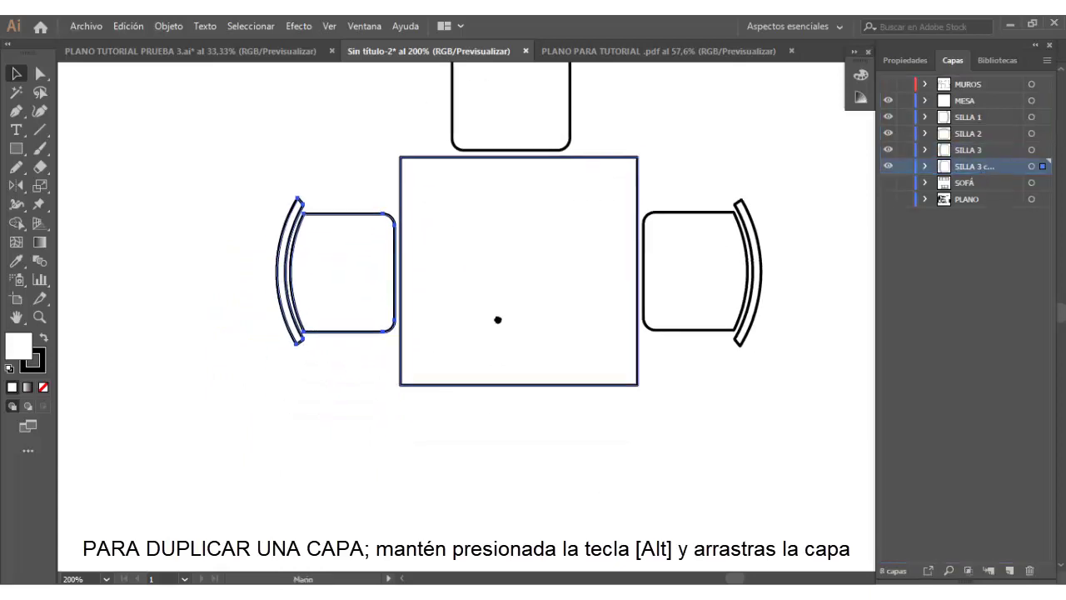
{"action": "scroll", "coordinate": [497, 317], "scroll_direction": "down", "scroll_amount": 2}
{"action": "left_click_drag", "start_coordinate": [463, 403], "coordinate": [575, 505]}
{"action": "key", "text": "ctrl+z"}
{"action": "key", "text": "ctrl+z"}
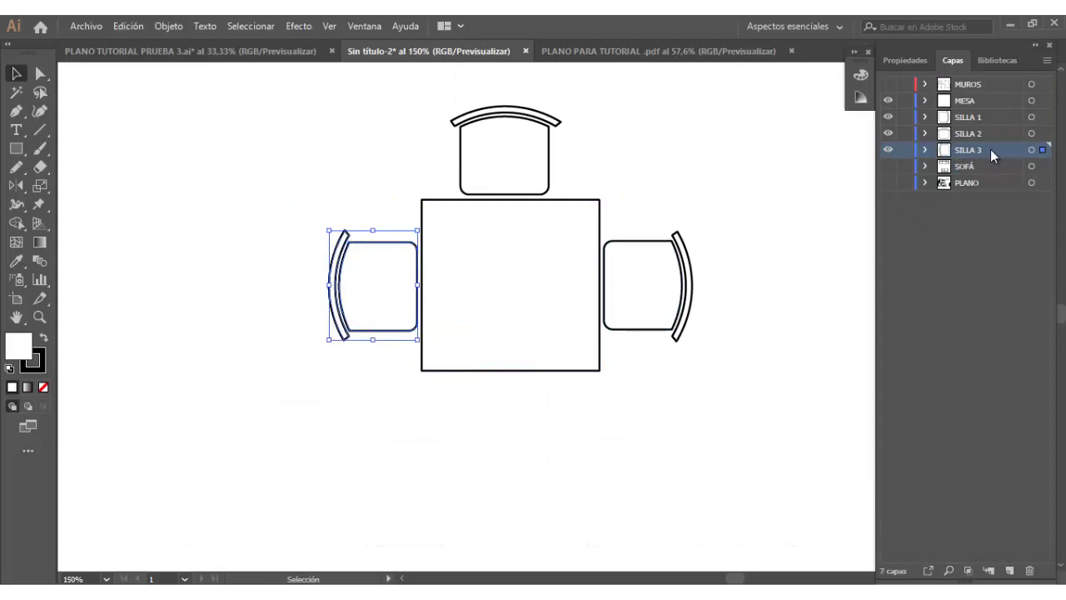
{"action": "left_click_drag", "start_coordinate": [990, 149], "coordinate": [990, 163]}
{"action": "mouse_move", "coordinate": [409, 338]}
{"action": "left_mouse_down"}
{"action": "mouse_move", "coordinate": [556, 493]}
{"action": "mouse_move", "coordinate": [537, 377]}
{"action": "left_mouse_up"}
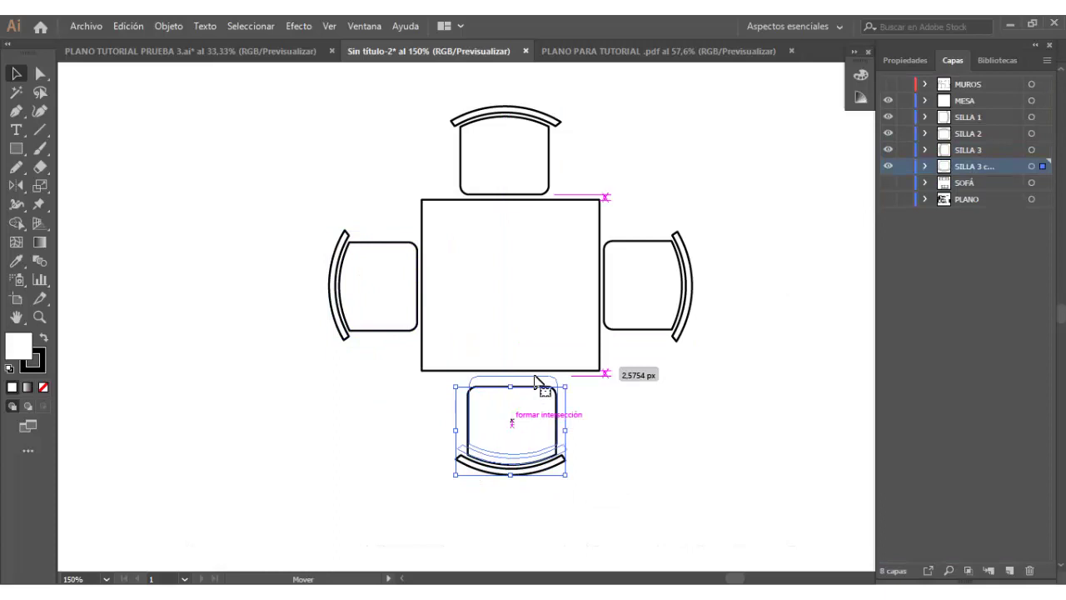
{"action": "double_click", "coordinate": [977, 171]}
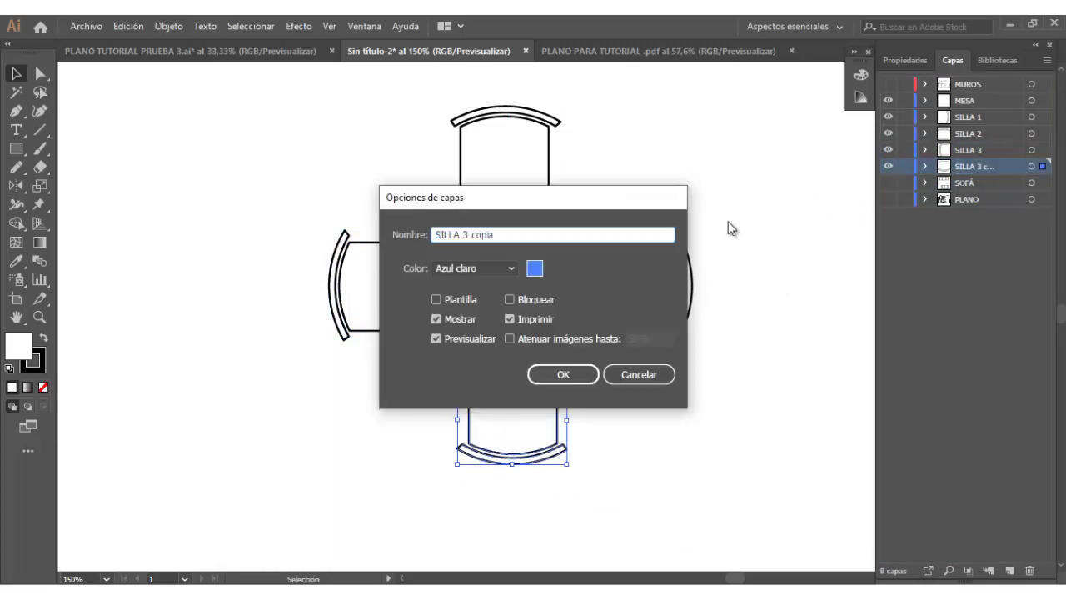
{"action": "type", "text": "SILLA 4"}
{"action": "key", "text": "Return"}
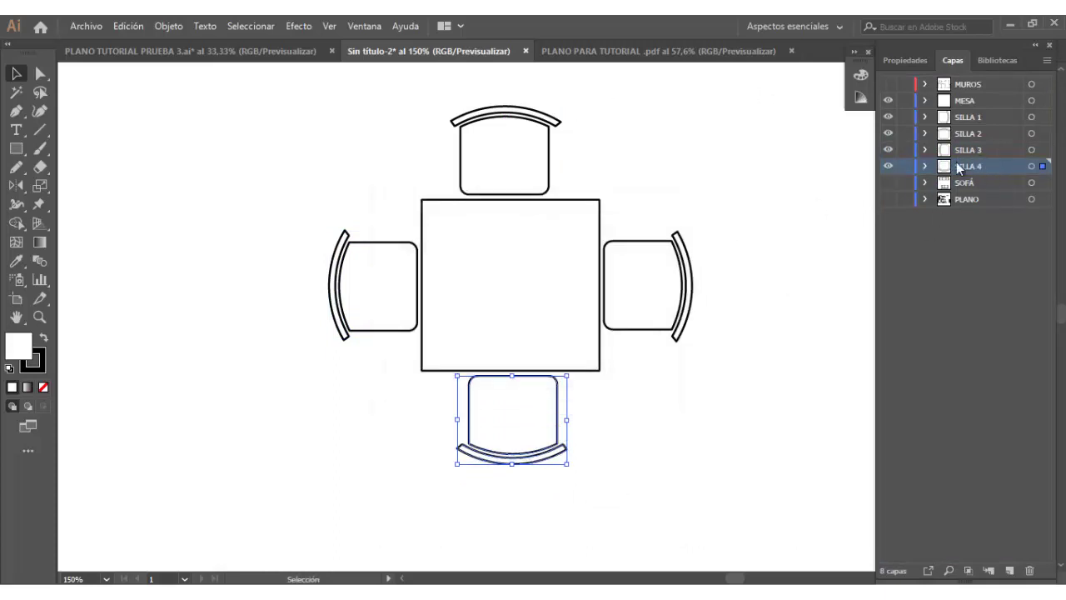
Step: Centre the top chair over the table and make the MUROS and SOFÁ layers visible
{"action": "left_click_drag", "start_coordinate": [638, 148], "coordinate": [488, 143]}
{"action": "left_click_drag", "start_coordinate": [549, 174], "coordinate": [554, 174]}
{"action": "left_click", "coordinate": [688, 169]}
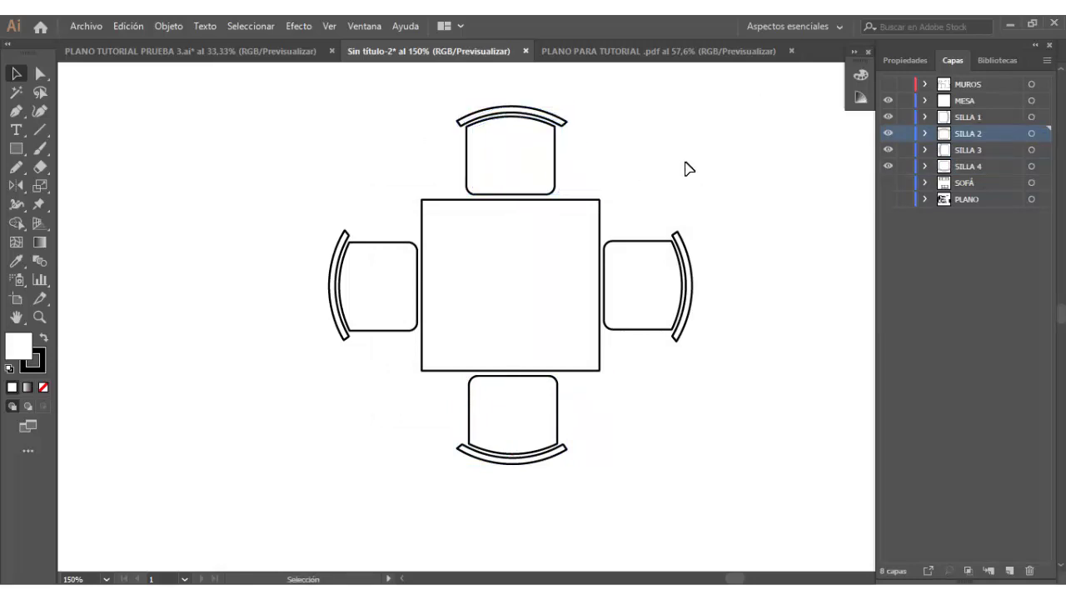
{"action": "scroll", "coordinate": [682, 312], "scroll_direction": "down", "scroll_amount": 1}
{"action": "scroll", "coordinate": [705, 364], "scroll_direction": "down", "scroll_amount": 1}
{"action": "left_click", "coordinate": [888, 84]}
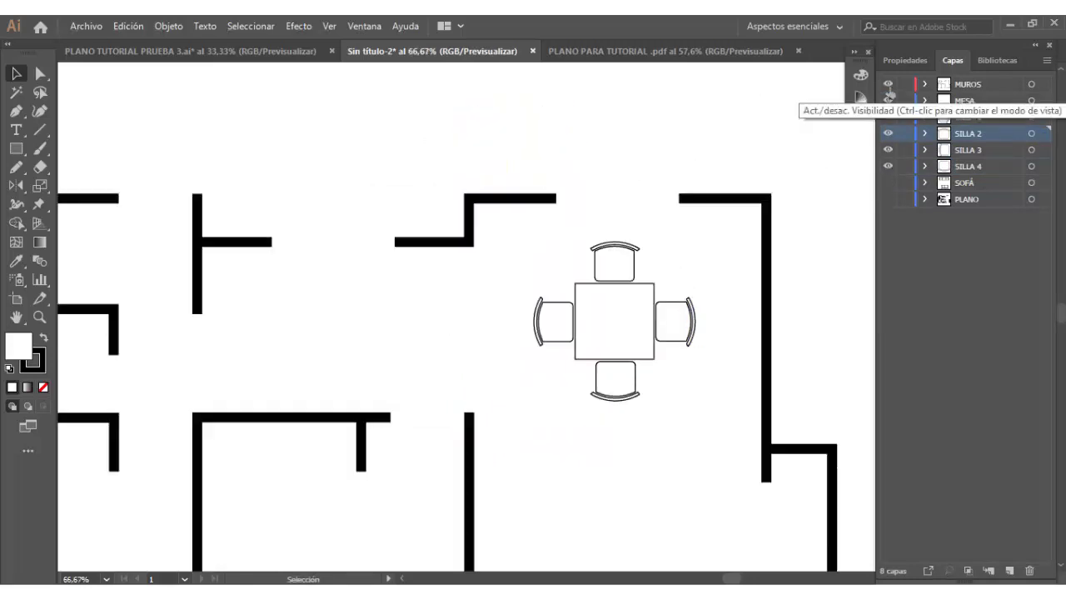
{"action": "scroll", "coordinate": [647, 162], "scroll_direction": "down", "scroll_amount": 1}
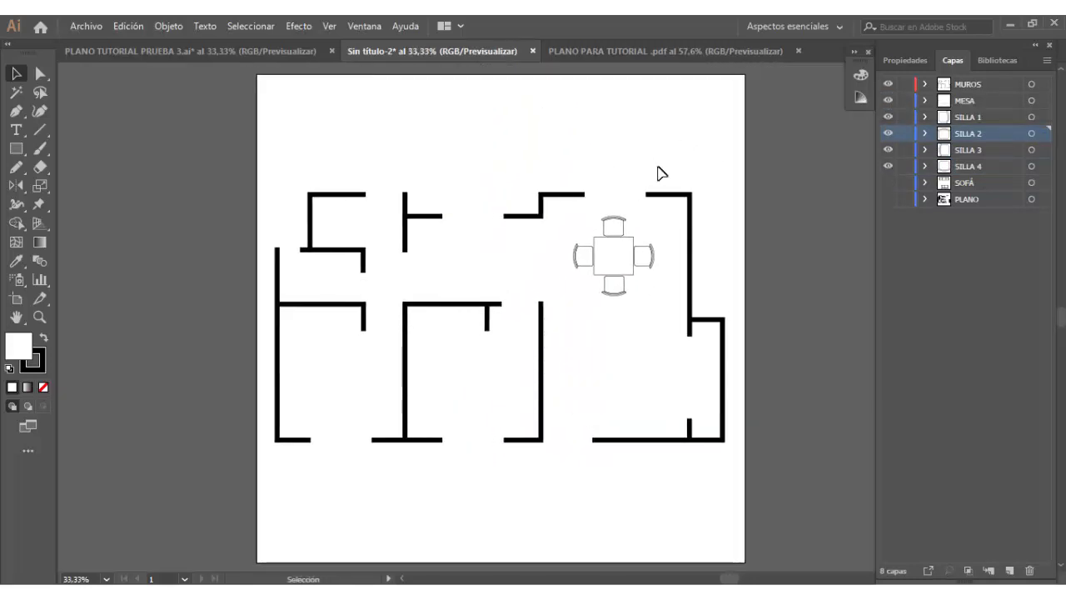
{"action": "scroll", "coordinate": [605, 398], "scroll_direction": "right", "scroll_amount": 1}
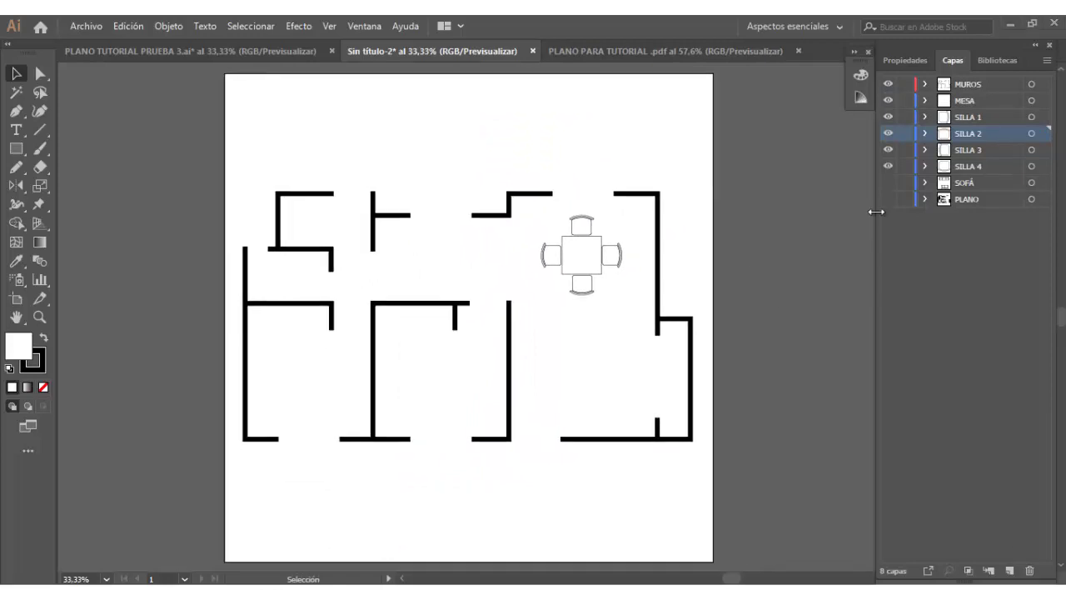
{"action": "left_click", "coordinate": [888, 183]}
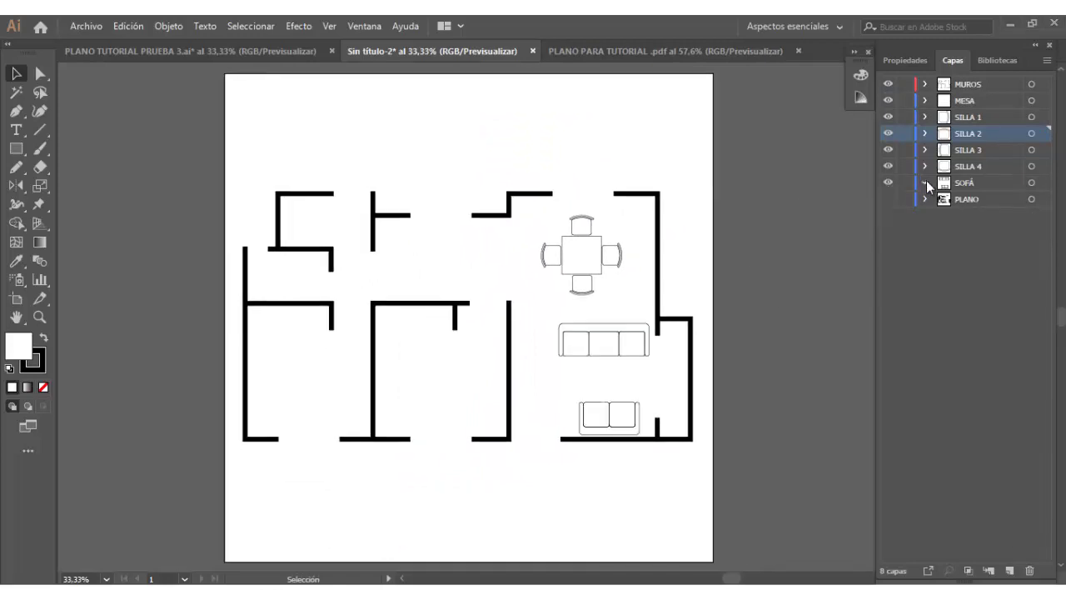
{"action": "left_click", "coordinate": [924, 199]}
{"action": "scroll", "coordinate": [936, 319], "scroll_direction": "down", "scroll_amount": 5}
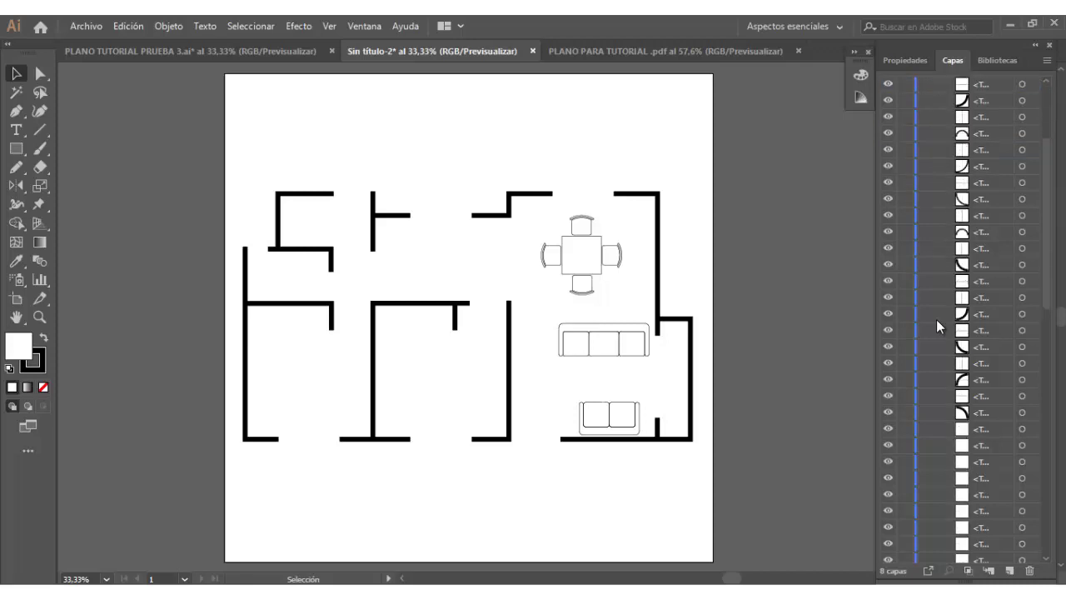
{"action": "scroll", "coordinate": [936, 319], "scroll_direction": "down", "scroll_amount": 3}
{"action": "scroll", "coordinate": [936, 319], "scroll_direction": "up", "scroll_amount": 10}
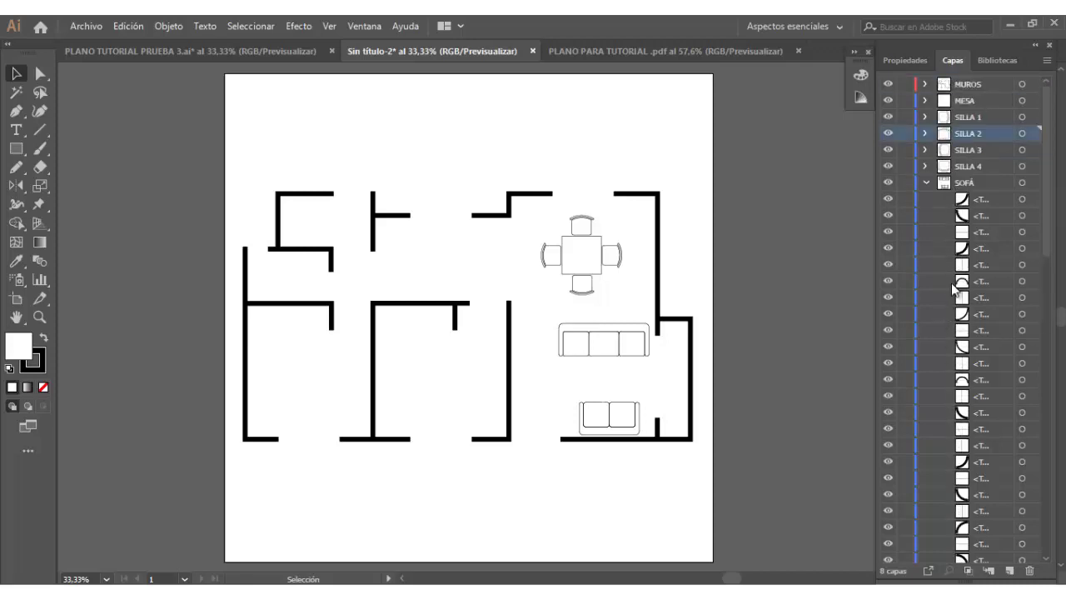
Step: Draw a rectangle with no fill over the three-seat sofa
{"action": "key", "text": "m"}
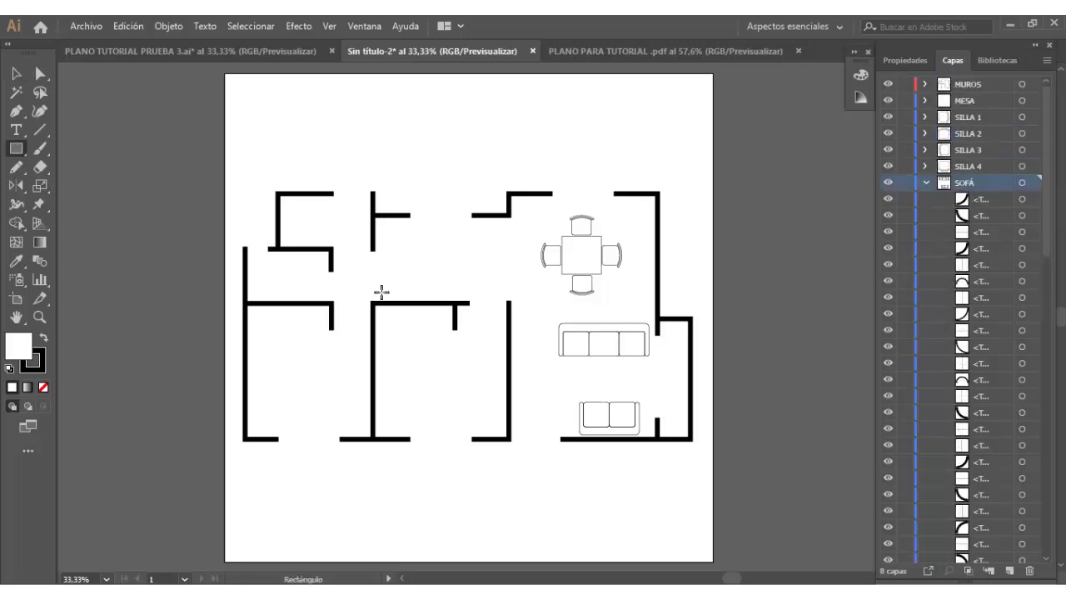
{"action": "scroll", "coordinate": [661, 386], "scroll_direction": "up", "scroll_amount": 2}
{"action": "scroll", "coordinate": [588, 309], "scroll_direction": "up", "scroll_amount": 2}
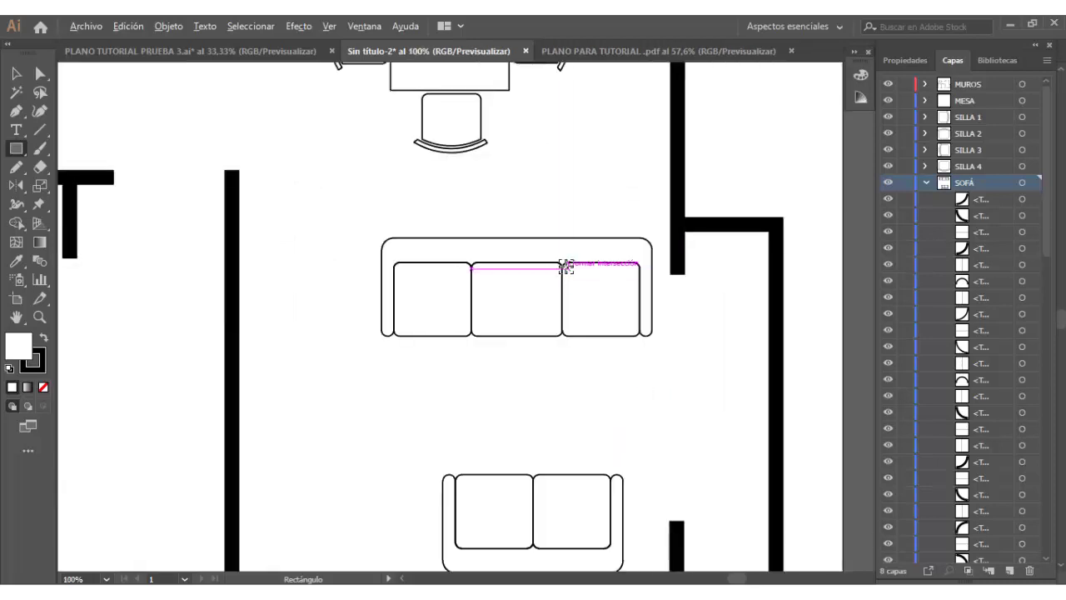
{"action": "scroll", "coordinate": [566, 267], "scroll_direction": "up", "scroll_amount": 1}
{"action": "left_click_drag", "start_coordinate": [206, 230], "coordinate": [727, 389]}
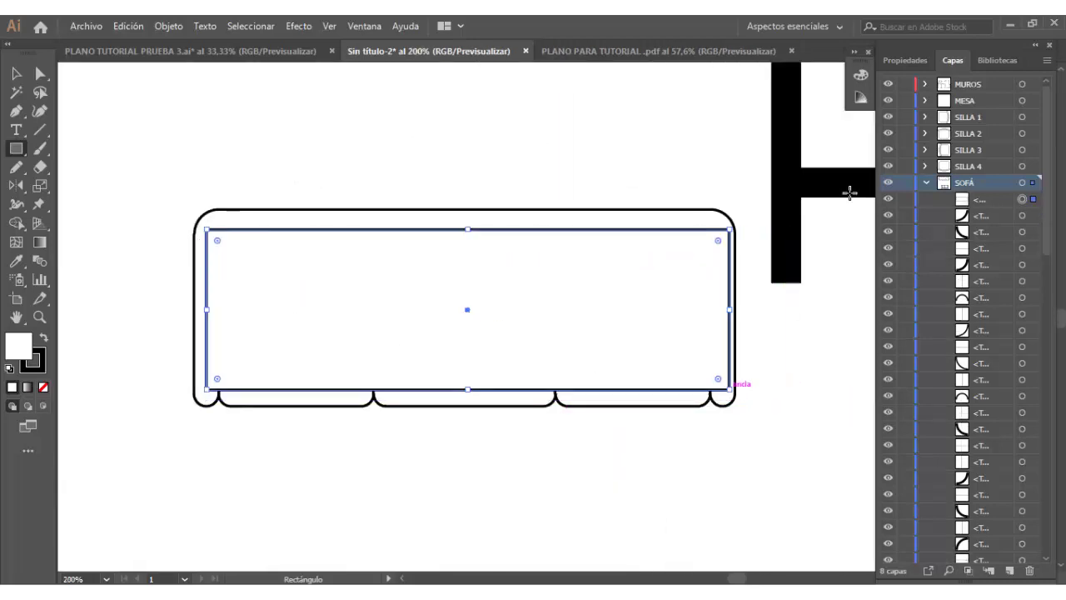
{"action": "left_click", "coordinate": [922, 66]}
{"action": "left_click", "coordinate": [890, 232]}
{"action": "left_click", "coordinate": [720, 288]}
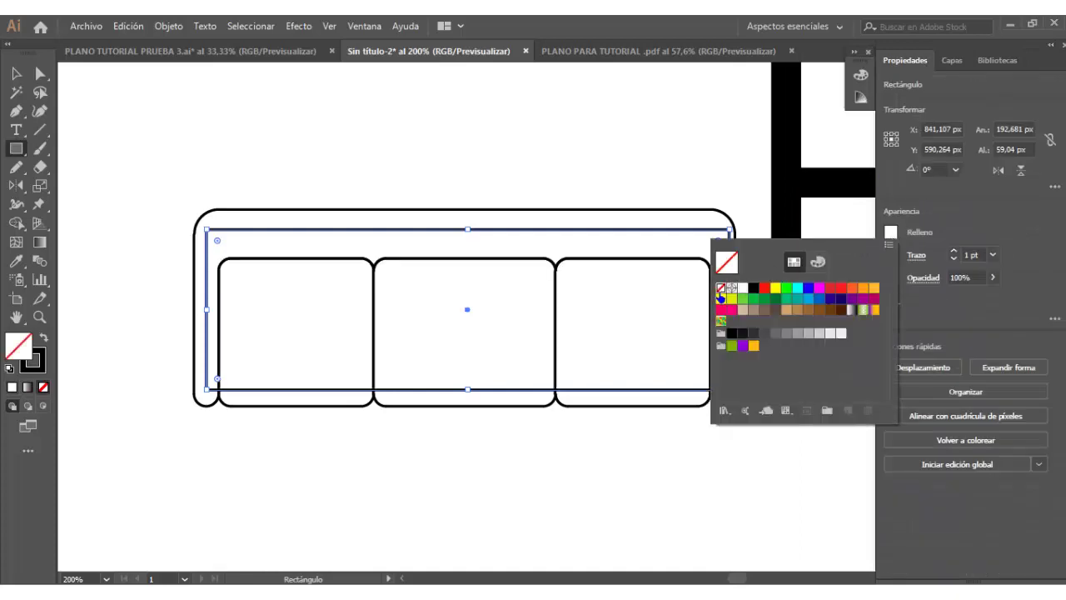
Step: Stretch the rectangle's left, right and bottom edges to the sofa outline
{"action": "left_click_drag", "start_coordinate": [207, 309], "coordinate": [194, 309]}
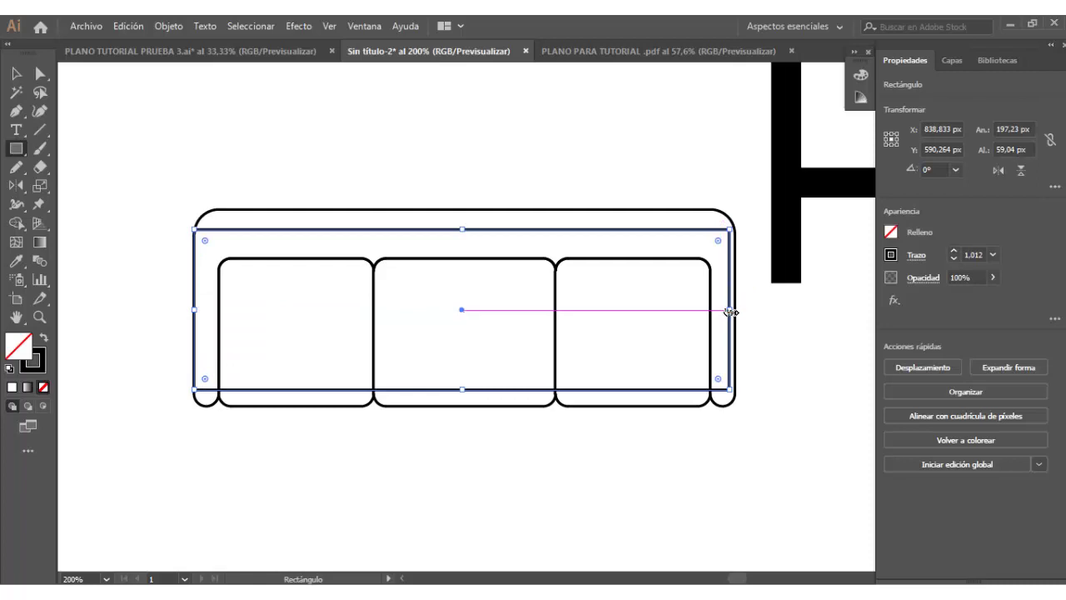
{"action": "left_click_drag", "start_coordinate": [730, 311], "coordinate": [733, 311]}
{"action": "scroll", "coordinate": [532, 263], "scroll_direction": "up", "scroll_amount": 3}
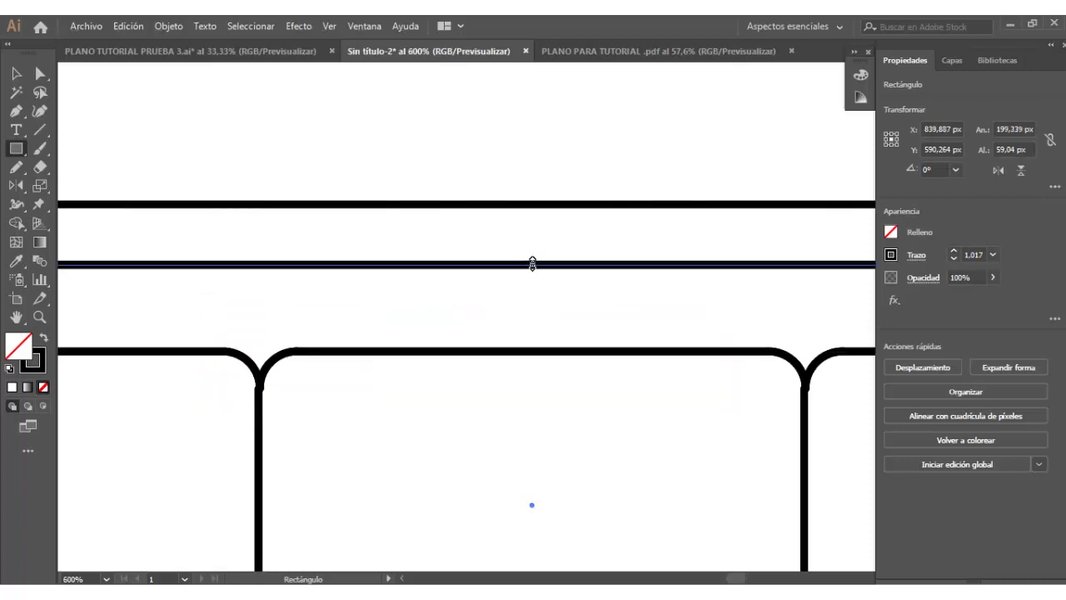
{"action": "left_click_drag", "start_coordinate": [532, 263], "coordinate": [535, 206]}
{"action": "scroll", "coordinate": [535, 212], "scroll_direction": "down", "scroll_amount": 3}
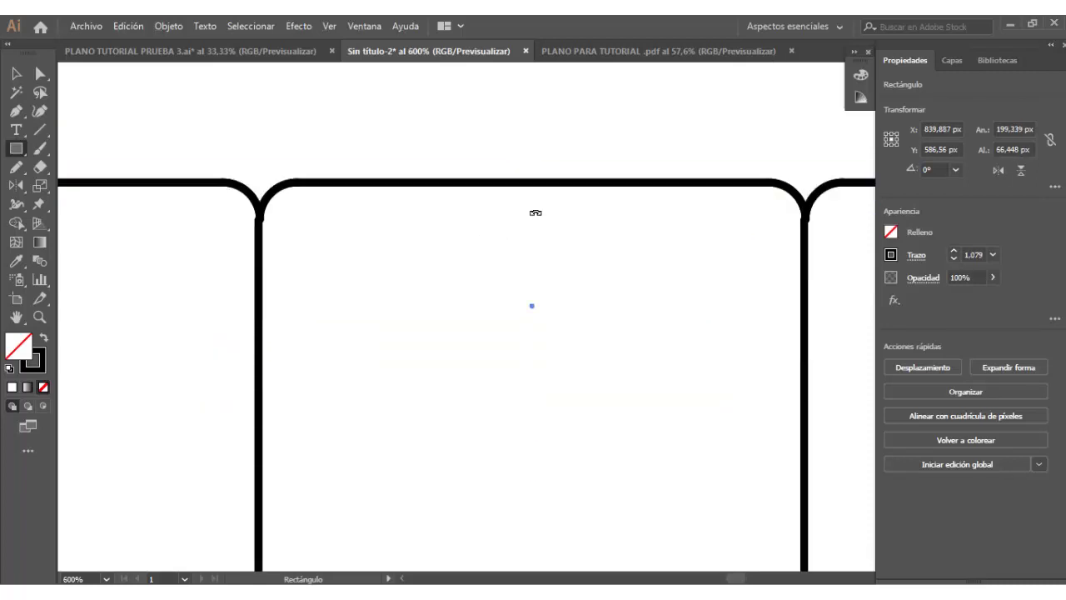
{"action": "scroll", "coordinate": [533, 241], "scroll_direction": "down", "scroll_amount": 4}
{"action": "left_click_drag", "start_coordinate": [533, 350], "coordinate": [541, 400]}
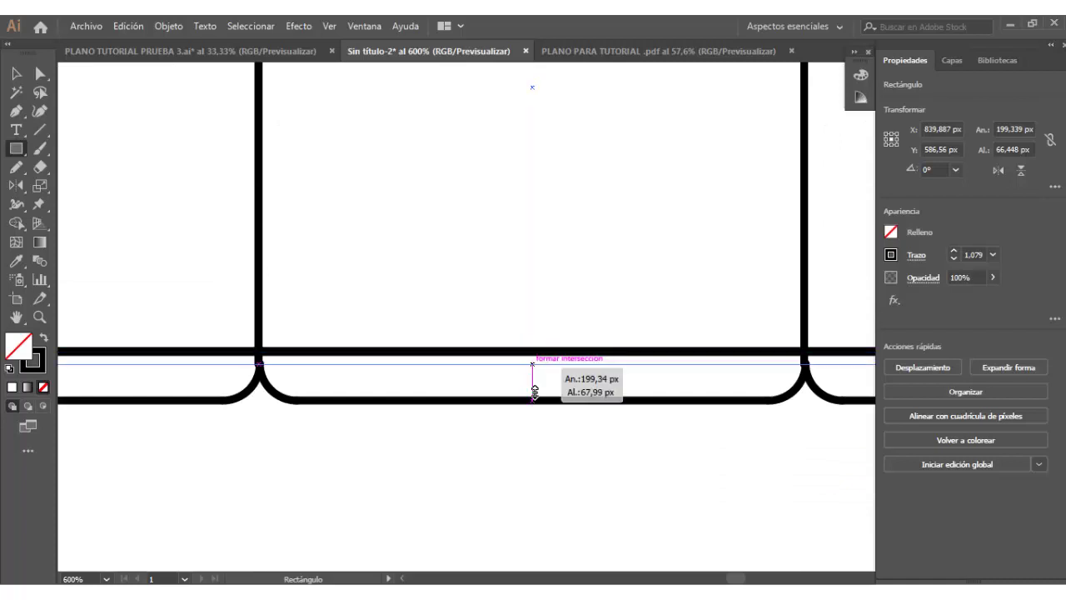
{"action": "scroll", "coordinate": [541, 400], "scroll_direction": "down", "scroll_amount": 3}
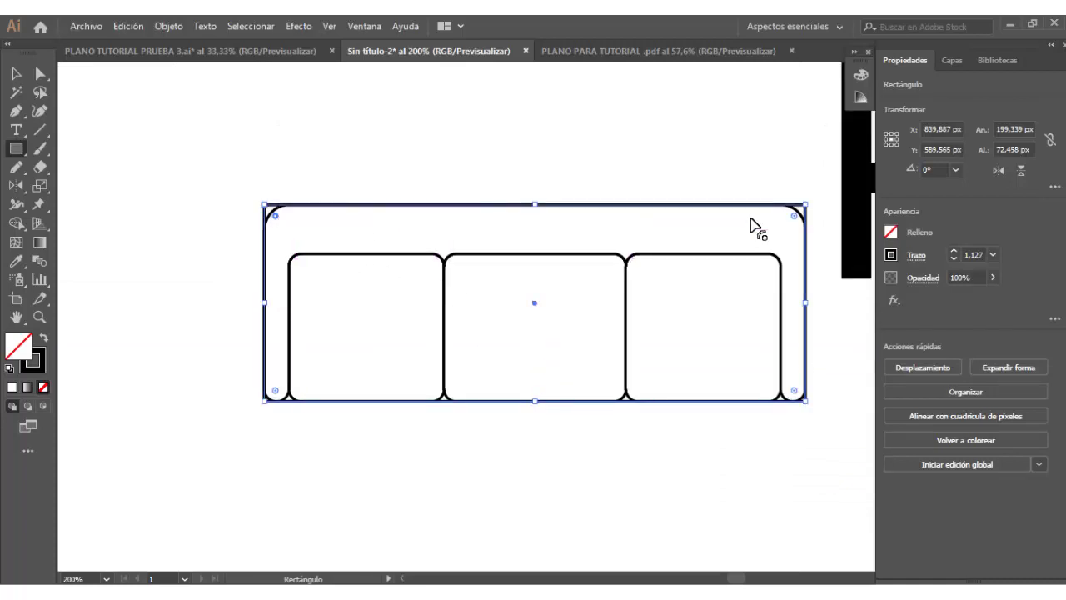
Step: Round the rectangle's corners, including the bottom-left and bottom-right ones
{"action": "left_click_drag", "start_coordinate": [794, 216], "coordinate": [784, 228]}
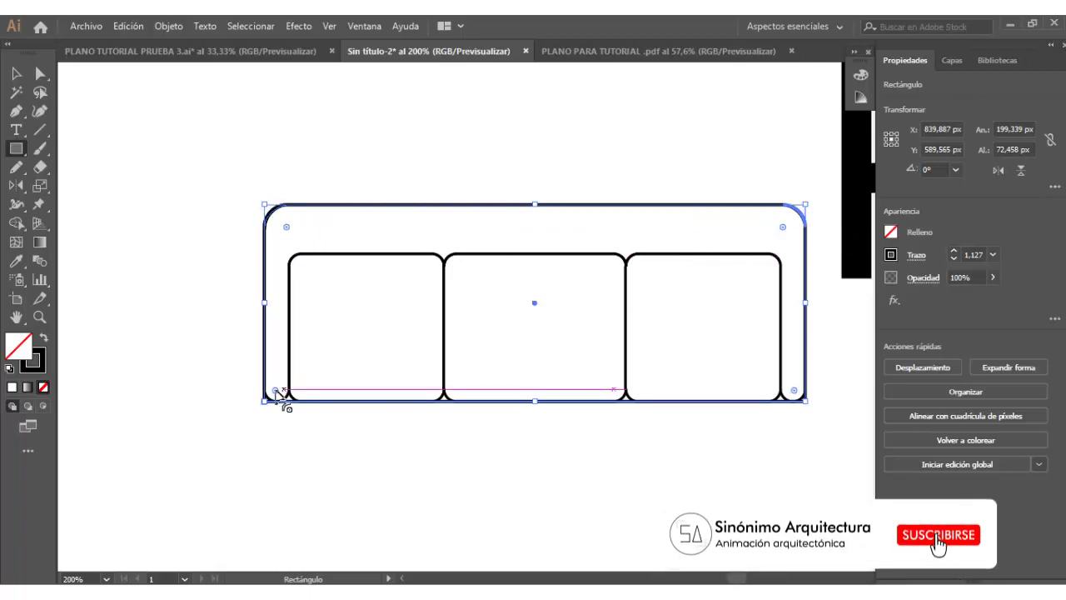
{"action": "scroll", "coordinate": [276, 408], "scroll_direction": "up", "scroll_amount": 2}
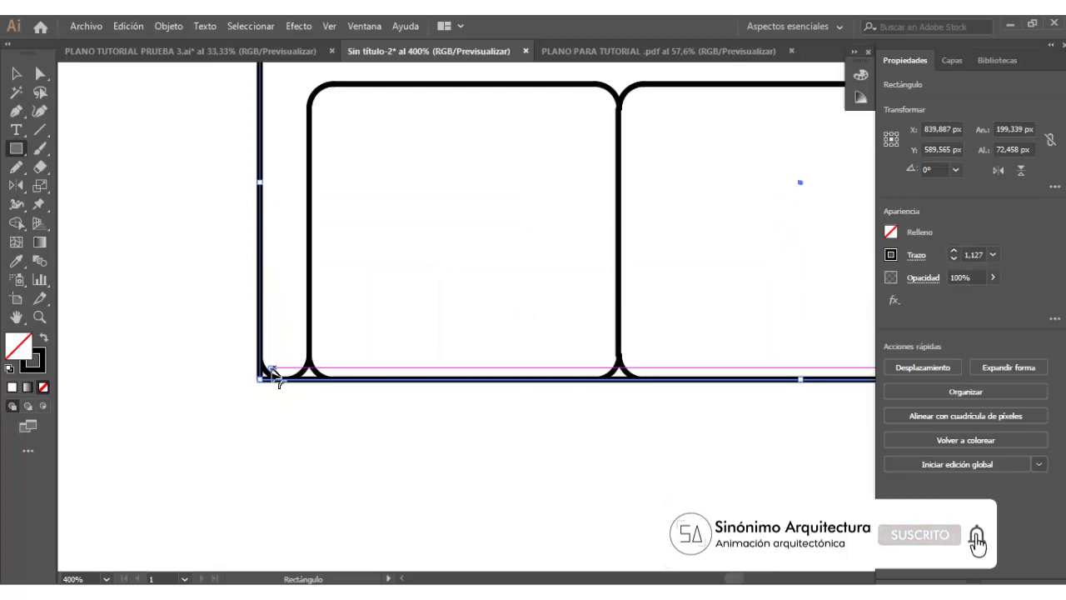
{"action": "left_click_drag", "start_coordinate": [275, 368], "coordinate": [292, 360]}
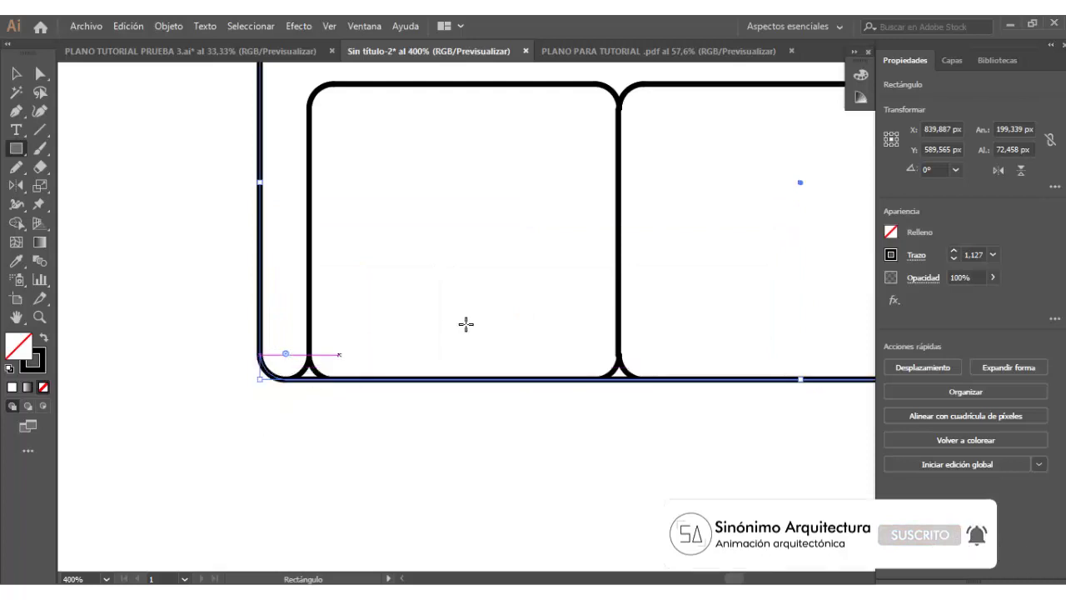
{"action": "scroll", "coordinate": [683, 341], "scroll_direction": "right", "scroll_amount": 5}
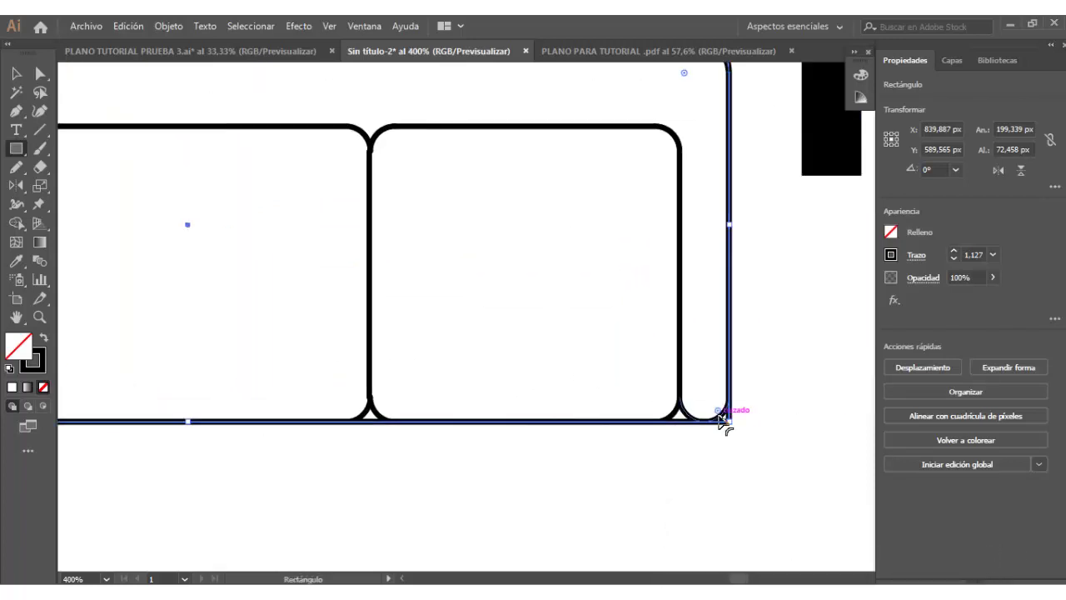
{"action": "left_click_drag", "start_coordinate": [721, 415], "coordinate": [706, 411]}
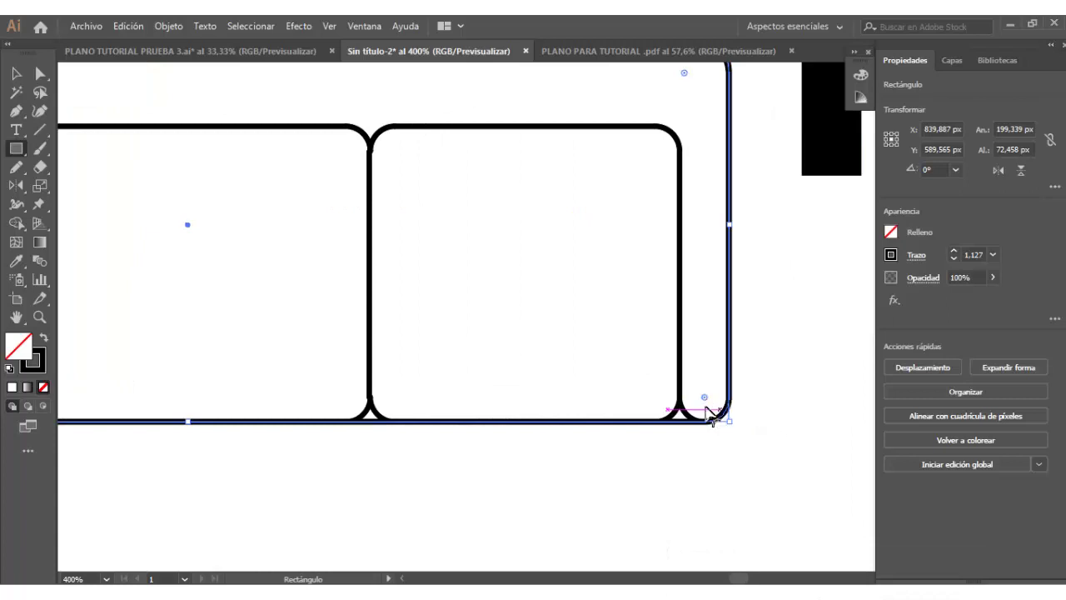
{"action": "scroll", "coordinate": [723, 433], "scroll_direction": "down", "scroll_amount": 1}
{"action": "scroll", "coordinate": [721, 369], "scroll_direction": "down", "scroll_amount": 1}
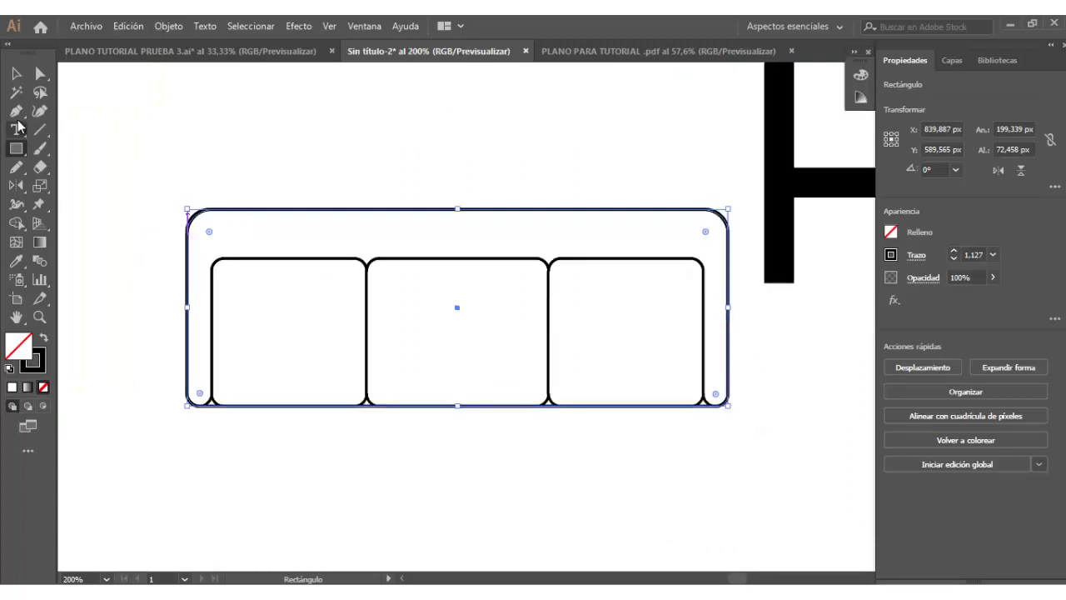
{"action": "left_click", "coordinate": [16, 75]}
Step: Give the sofa's back rectangle a white fill and a 1 pt stroke
{"action": "left_click", "coordinate": [891, 234]}
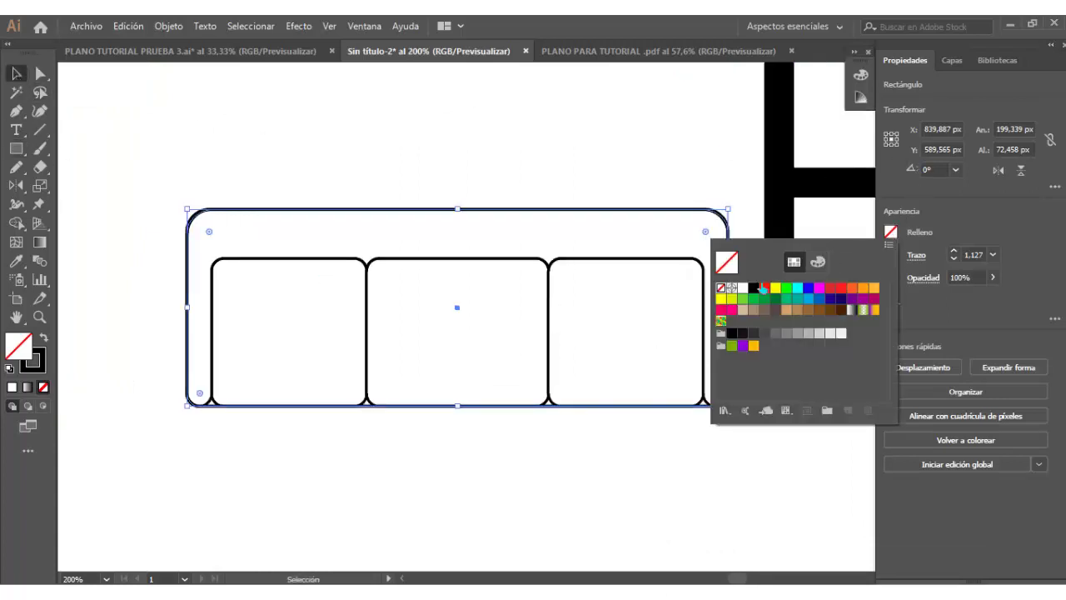
{"action": "left_click", "coordinate": [742, 288]}
{"action": "left_click", "coordinate": [964, 265]}
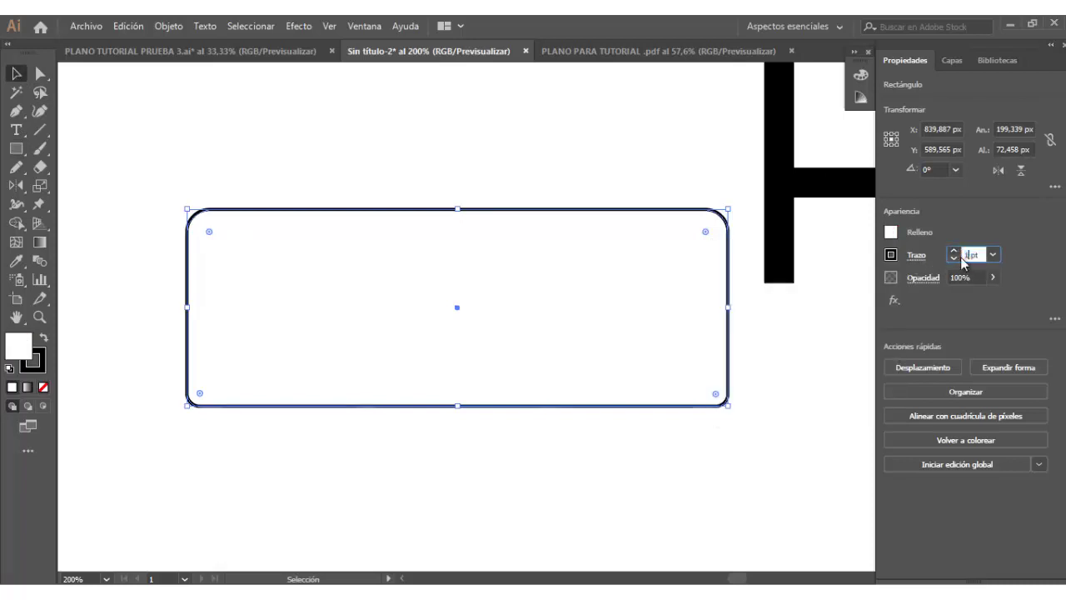
{"action": "key", "text": "Return"}
Step: Move the white rectangle below all three cushions in the Layers panel
{"action": "left_click", "coordinate": [949, 63]}
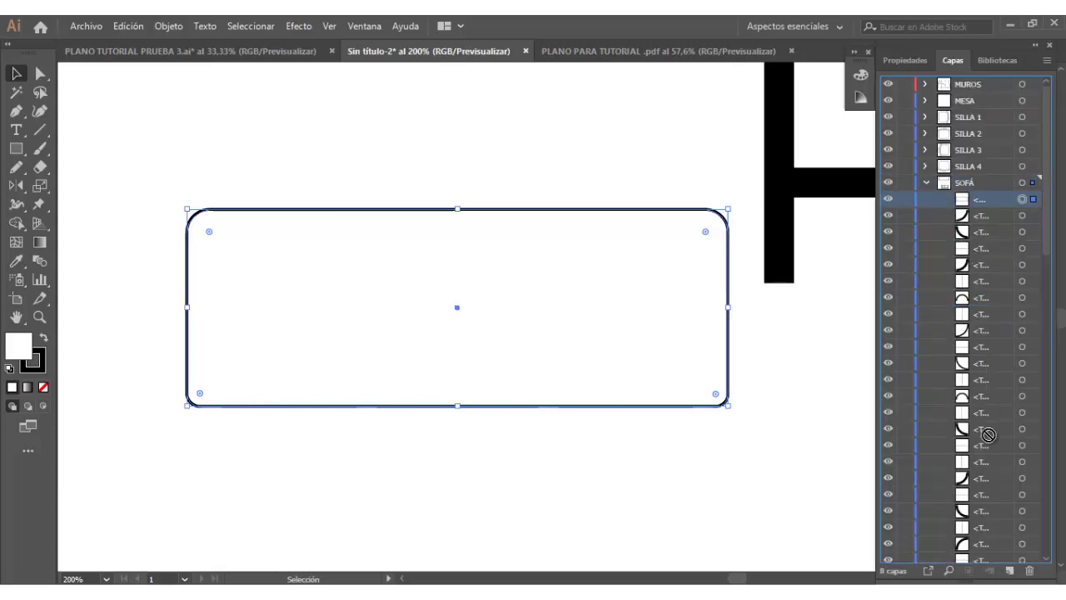
{"action": "left_click_drag", "start_coordinate": [981, 348], "coordinate": [997, 538]}
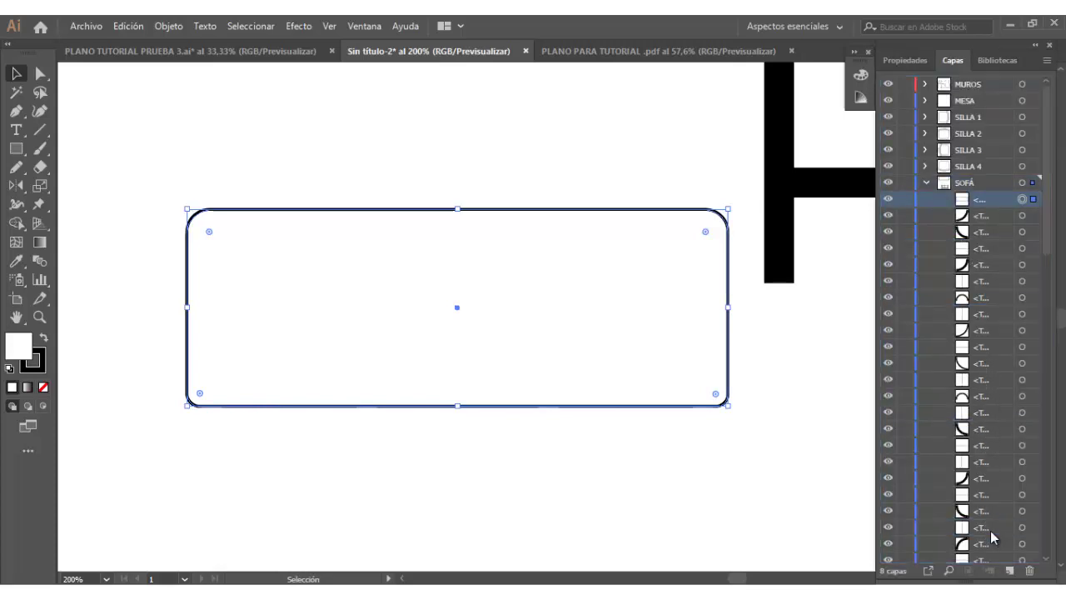
{"action": "scroll", "coordinate": [996, 488], "scroll_direction": "down", "scroll_amount": 5}
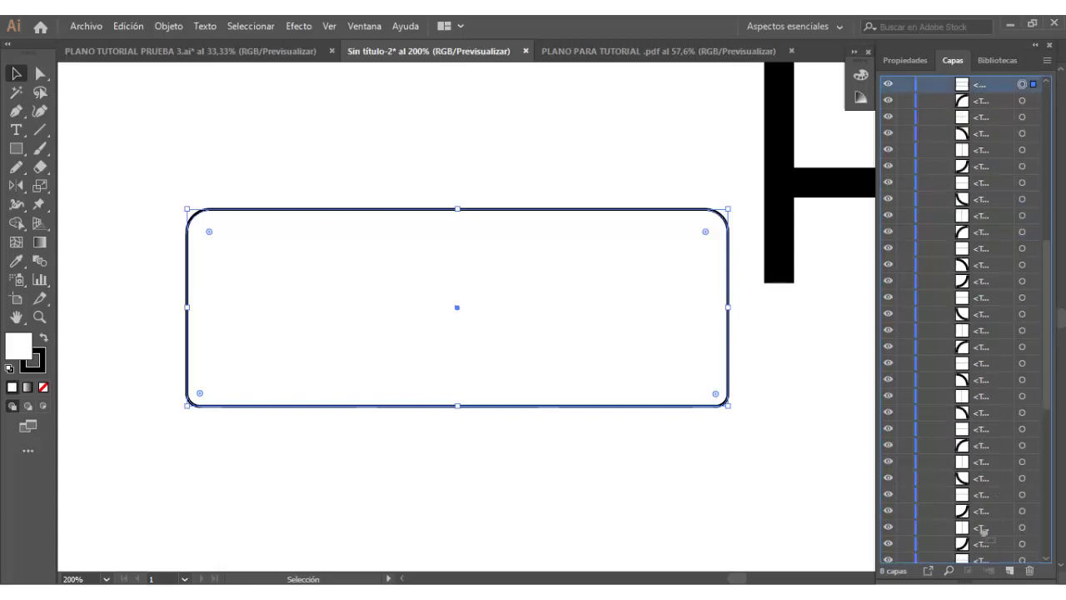
{"action": "left_click_drag", "start_coordinate": [991, 125], "coordinate": [986, 537]}
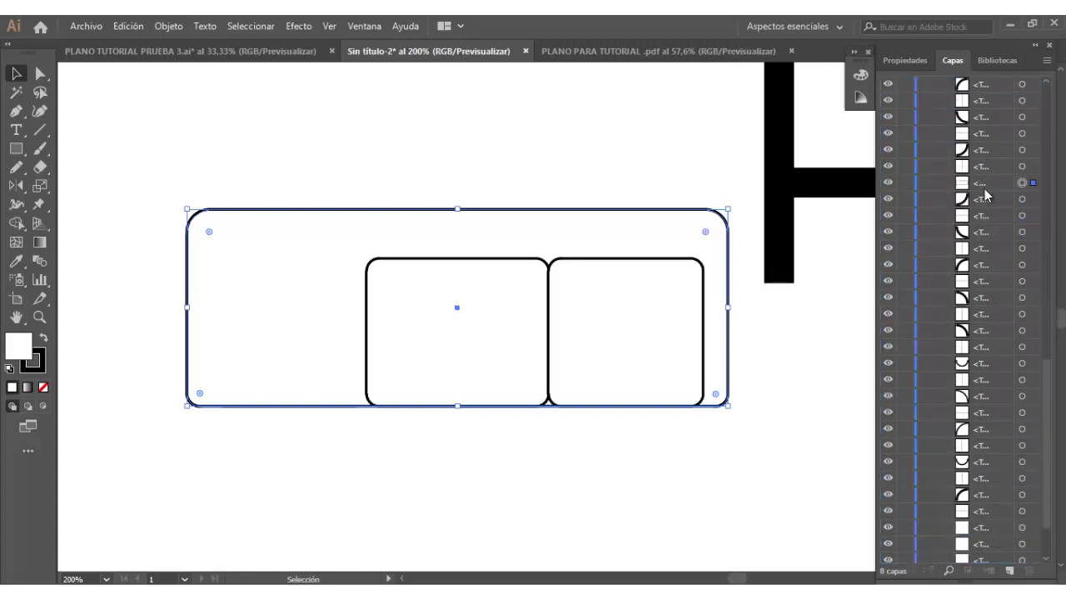
{"action": "left_click_drag", "start_coordinate": [983, 183], "coordinate": [985, 518]}
{"action": "scroll", "coordinate": [986, 447], "scroll_direction": "down", "scroll_amount": 1}
{"action": "left_click_drag", "start_coordinate": [987, 448], "coordinate": [970, 553]}
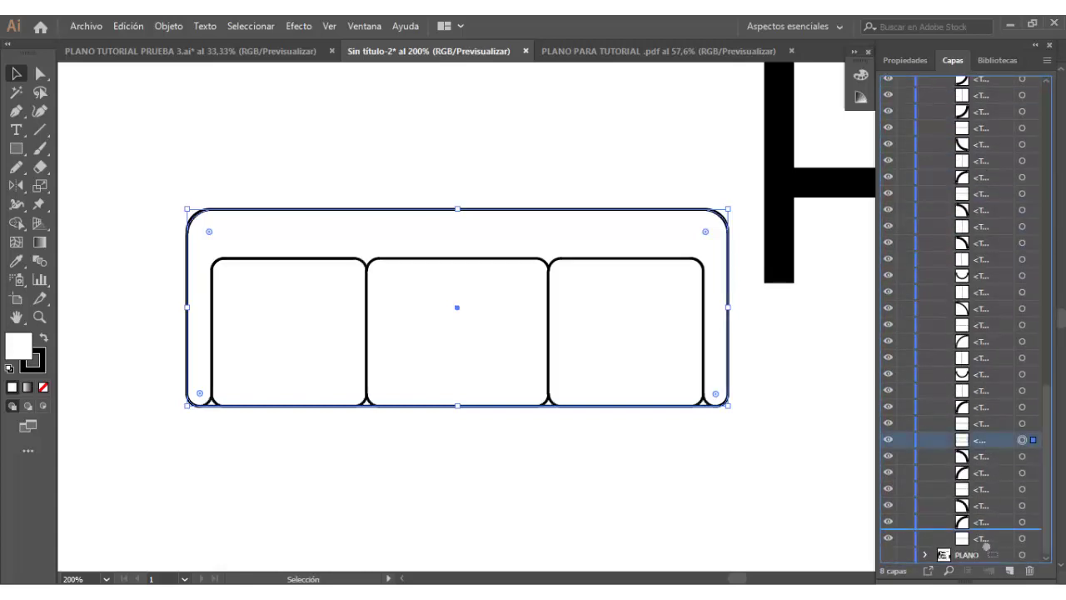
{"action": "scroll", "coordinate": [936, 243], "scroll_direction": "up", "scroll_amount": 5}
{"action": "scroll", "coordinate": [936, 243], "scroll_direction": "up", "scroll_amount": 3}
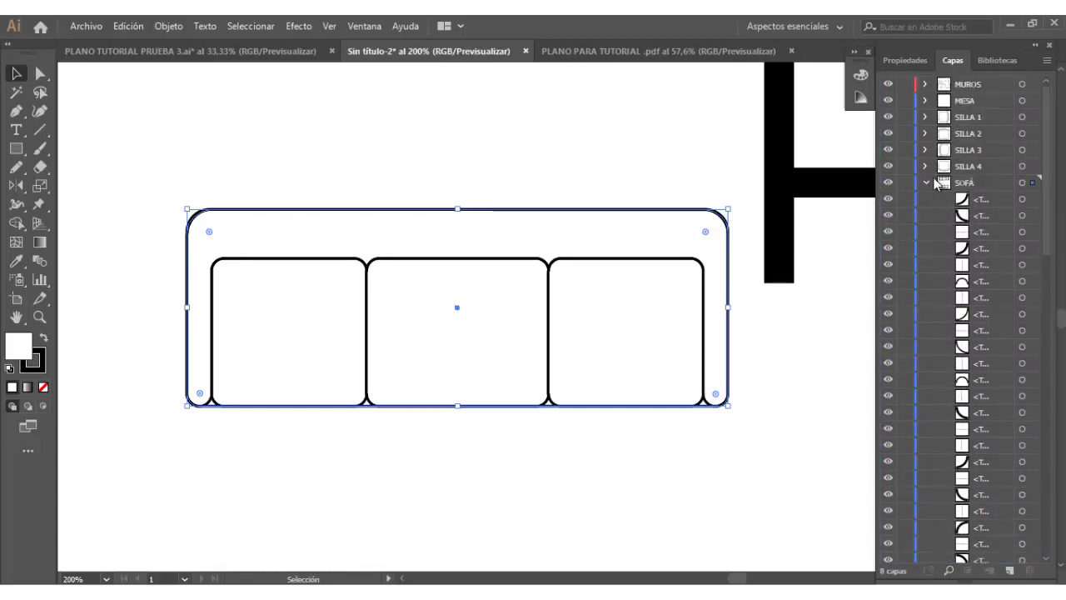
Step: Collapse the SOFÁ layer, deselect the sofa, and switch to PLANO TUTORIAL PRUEBA 3.ai
{"action": "left_click", "coordinate": [924, 183]}
{"action": "scroll", "coordinate": [665, 349], "scroll_direction": "down", "scroll_amount": 3}
{"action": "scroll", "coordinate": [670, 308], "scroll_direction": "down", "scroll_amount": 2}
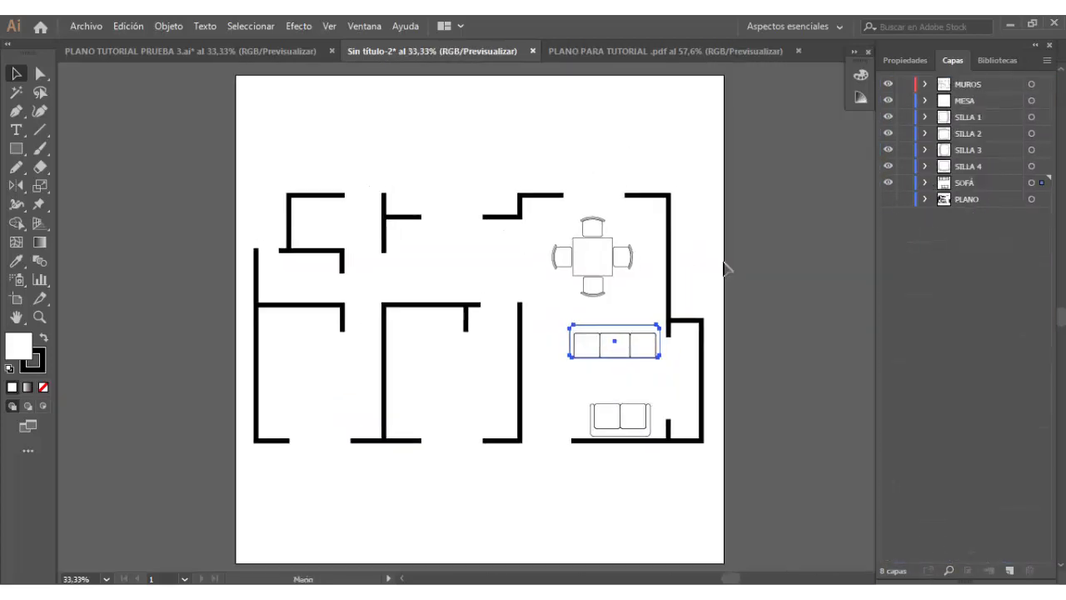
{"action": "left_click", "coordinate": [721, 267]}
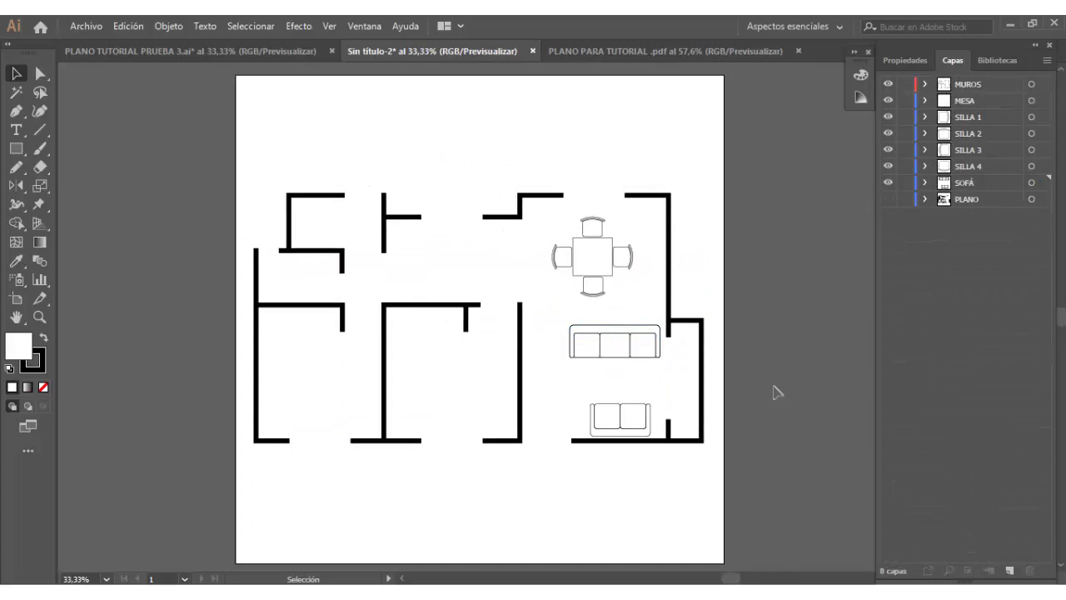
{"action": "left_click", "coordinate": [203, 48]}
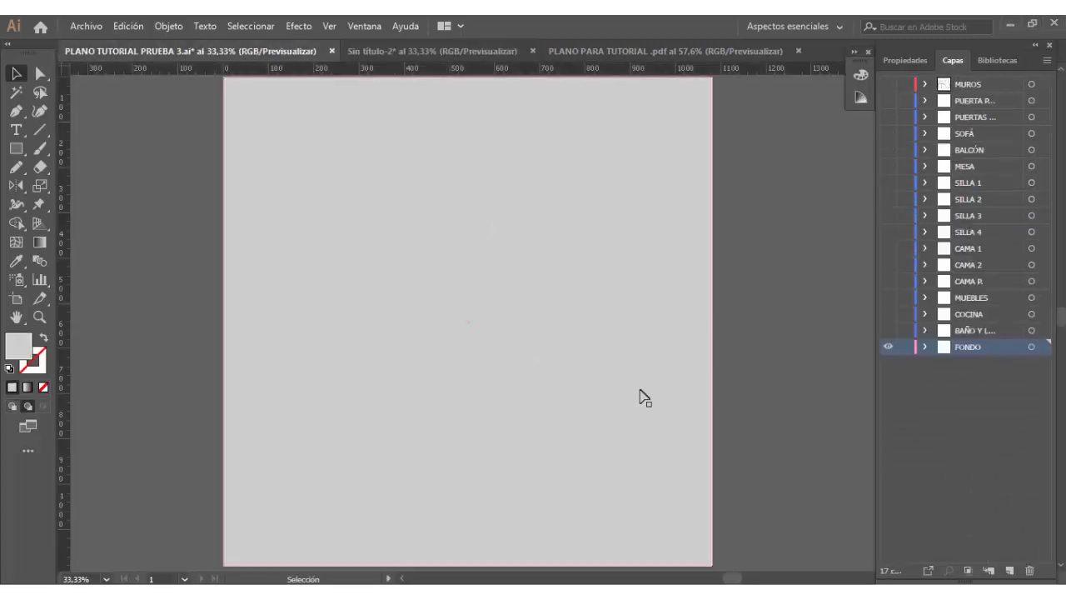
Step: Lock the FONDO layer and make every layer visible, from MUROS down to the kitchen and bathroom layers
{"action": "left_click", "coordinate": [611, 341]}
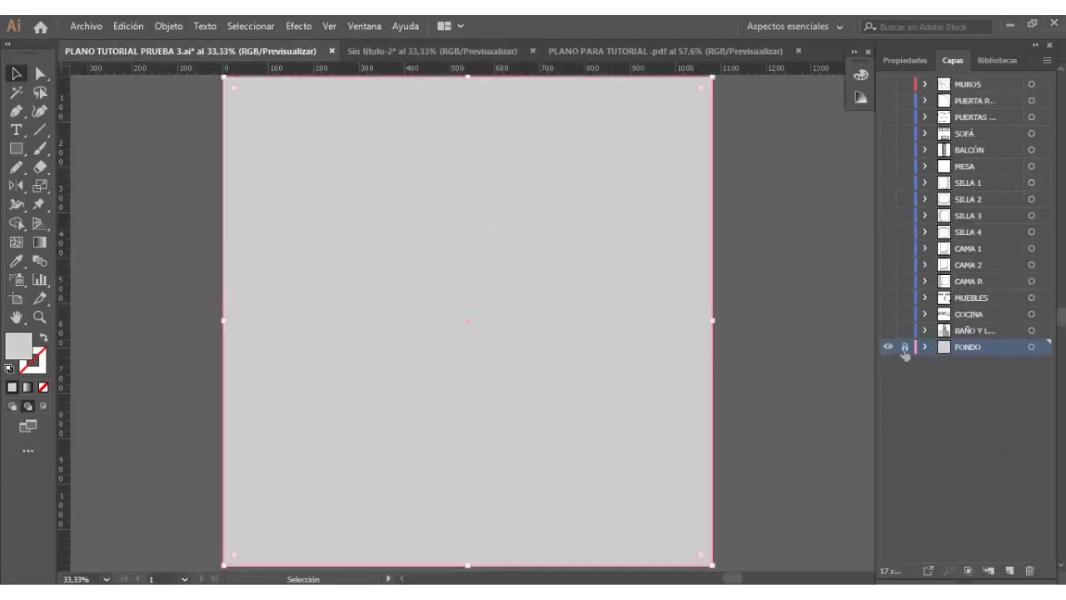
{"action": "left_click", "coordinate": [904, 347]}
{"action": "left_click", "coordinate": [887, 84]}
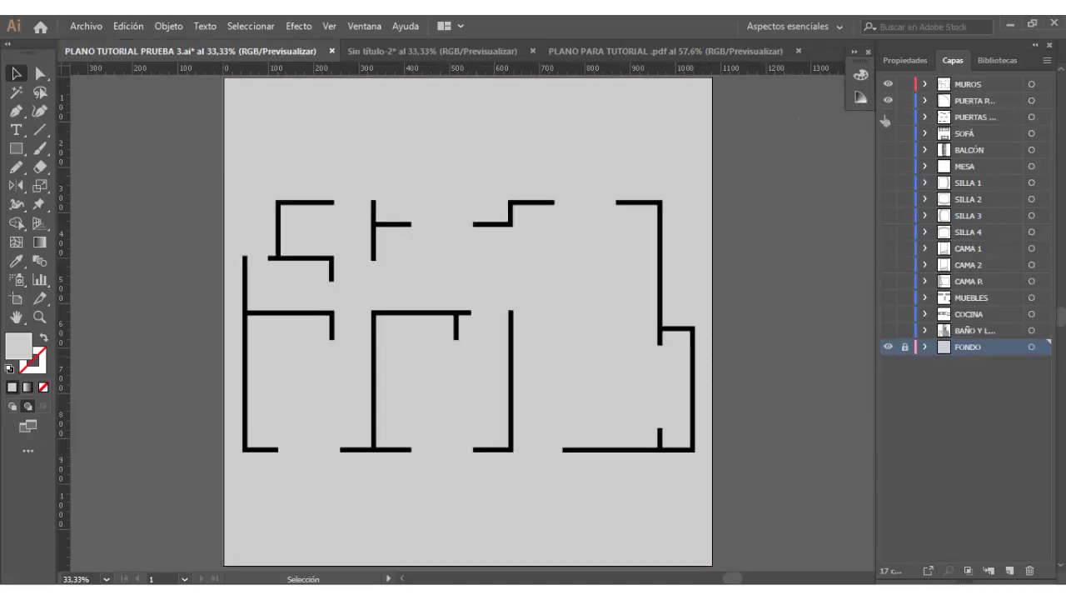
{"action": "left_click", "coordinate": [888, 100]}
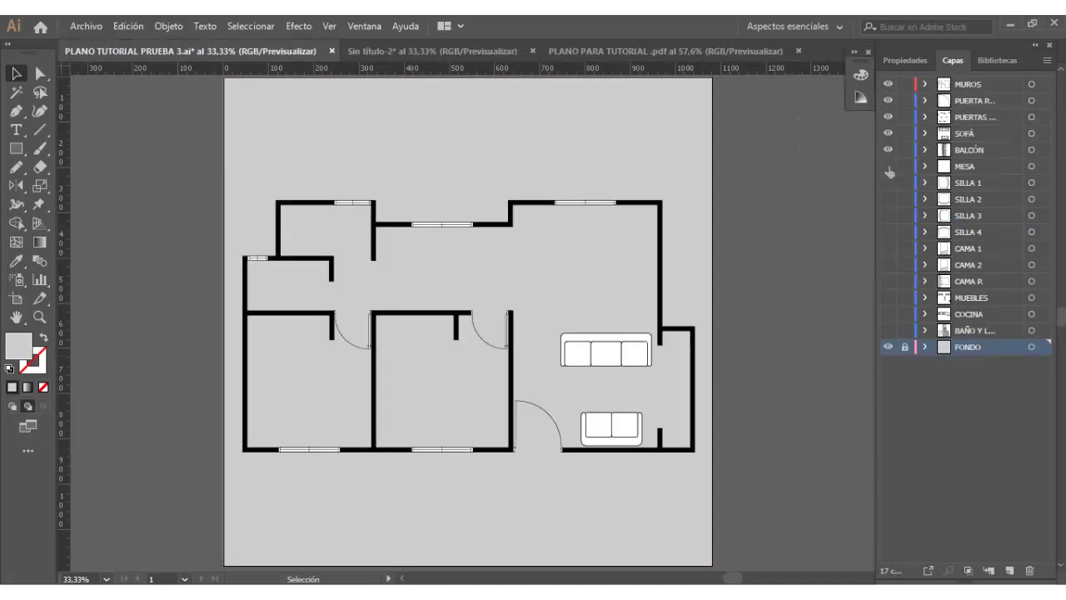
{"action": "left_click", "coordinate": [888, 183]}
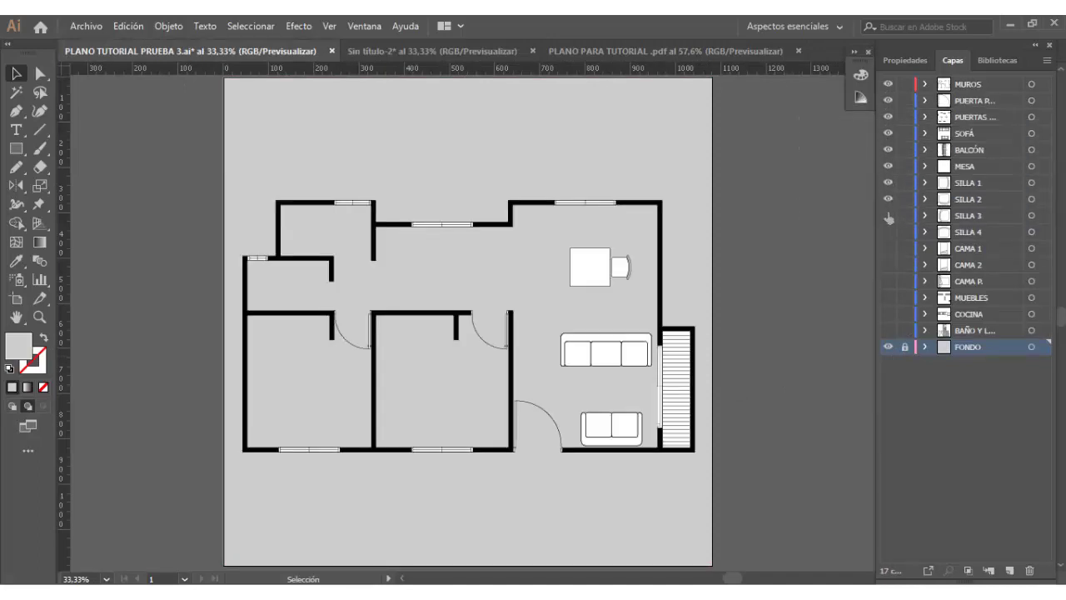
{"action": "left_click", "coordinate": [888, 215]}
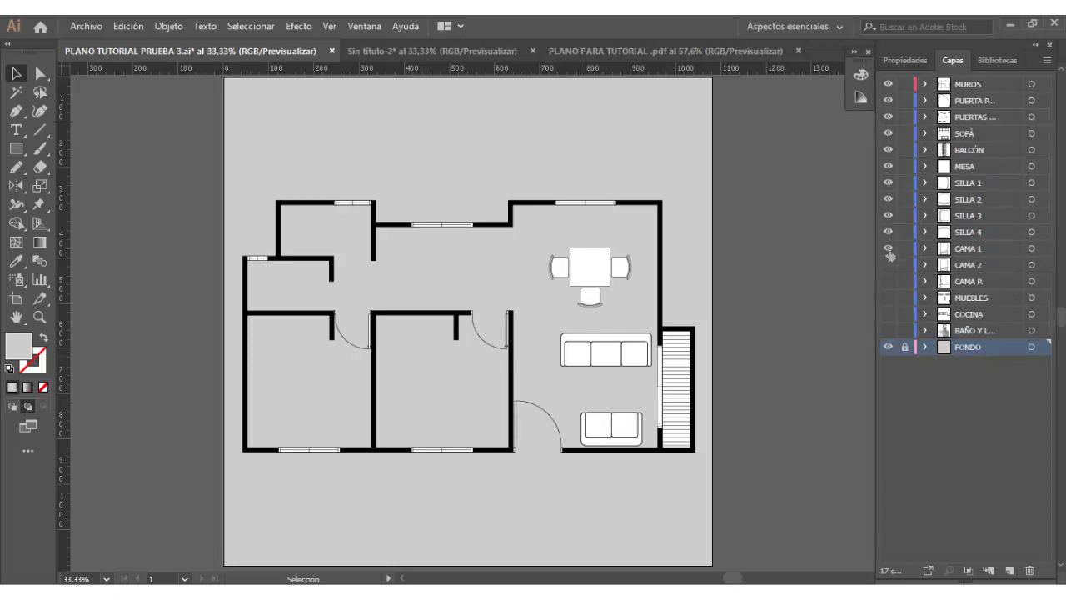
{"action": "left_click", "coordinate": [888, 248]}
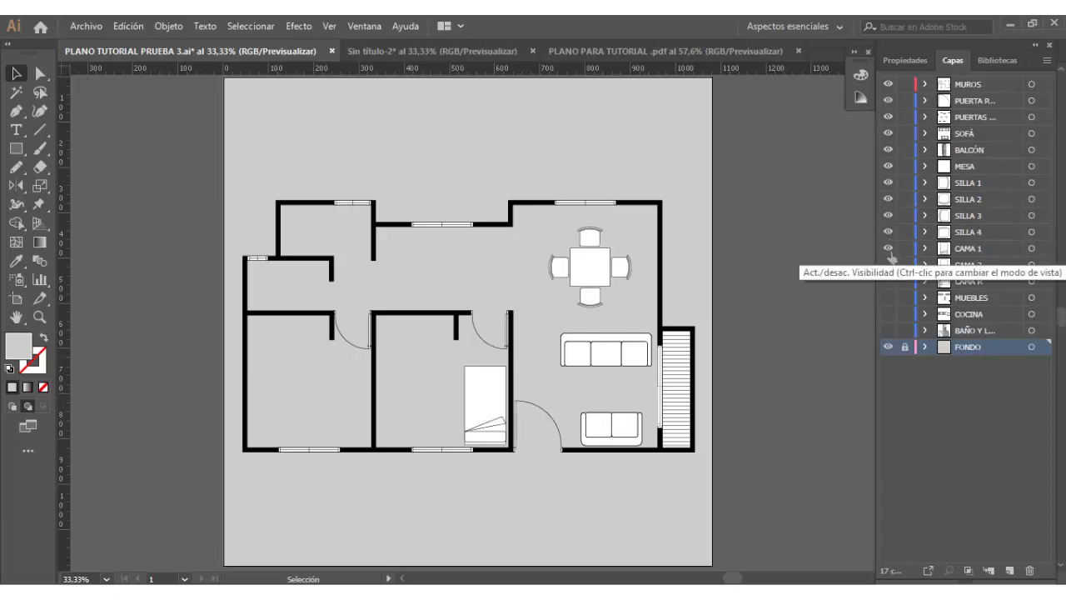
{"action": "left_click", "coordinate": [887, 297]}
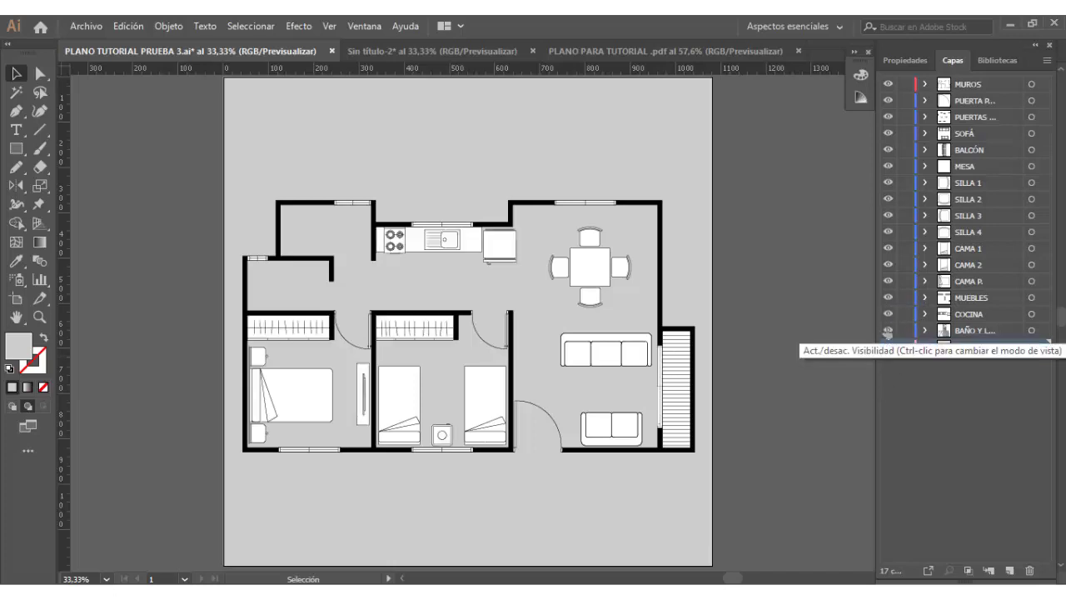
{"action": "left_click", "coordinate": [887, 331]}
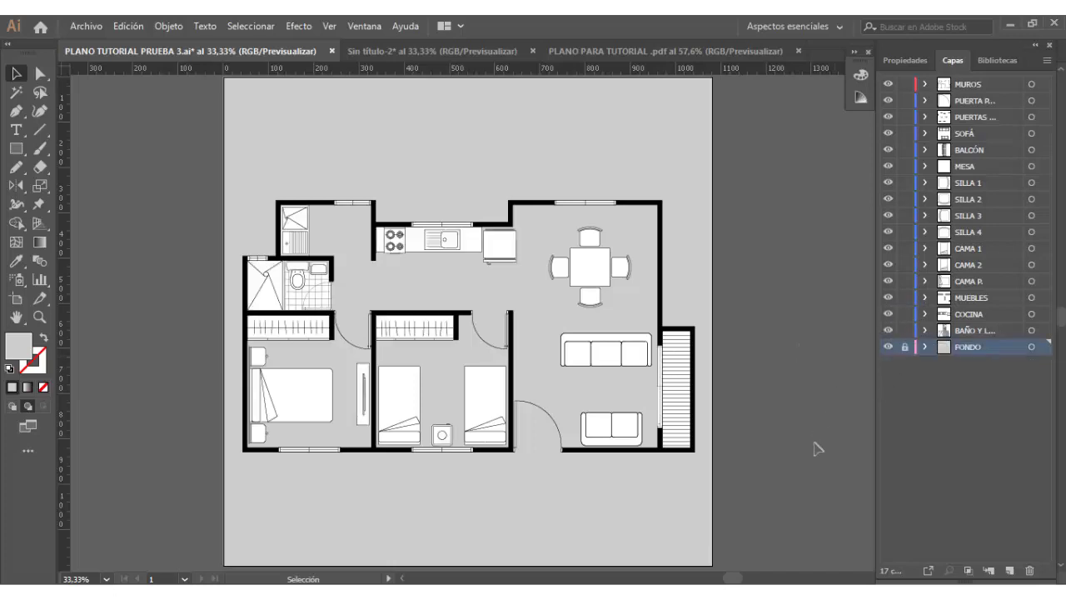
{"action": "left_click", "coordinate": [85, 26]}
{"action": "left_click", "coordinate": [145, 172]}
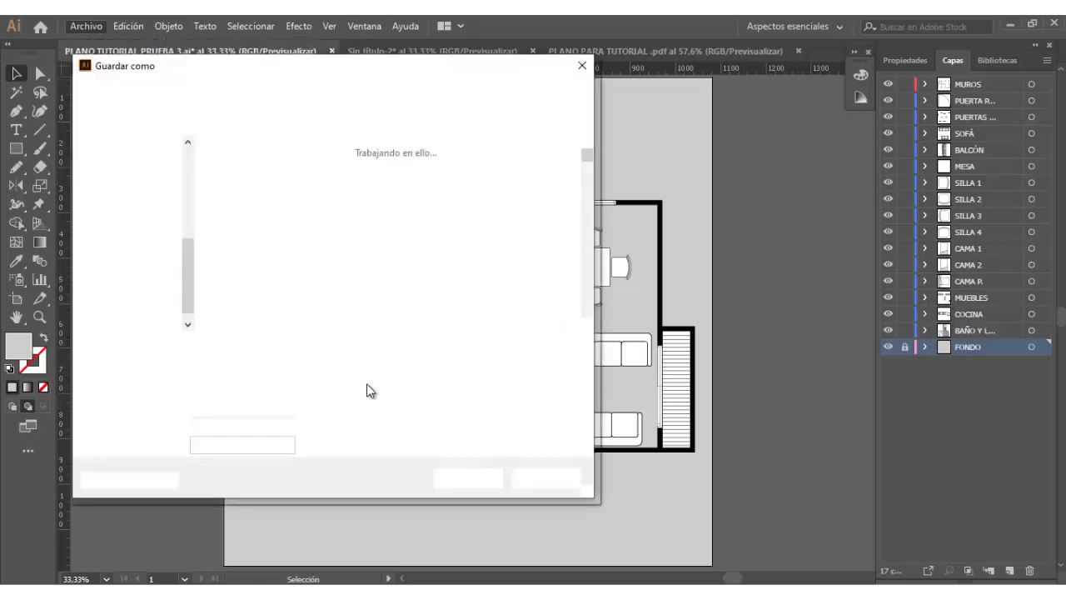
{"action": "left_click", "coordinate": [533, 481]}
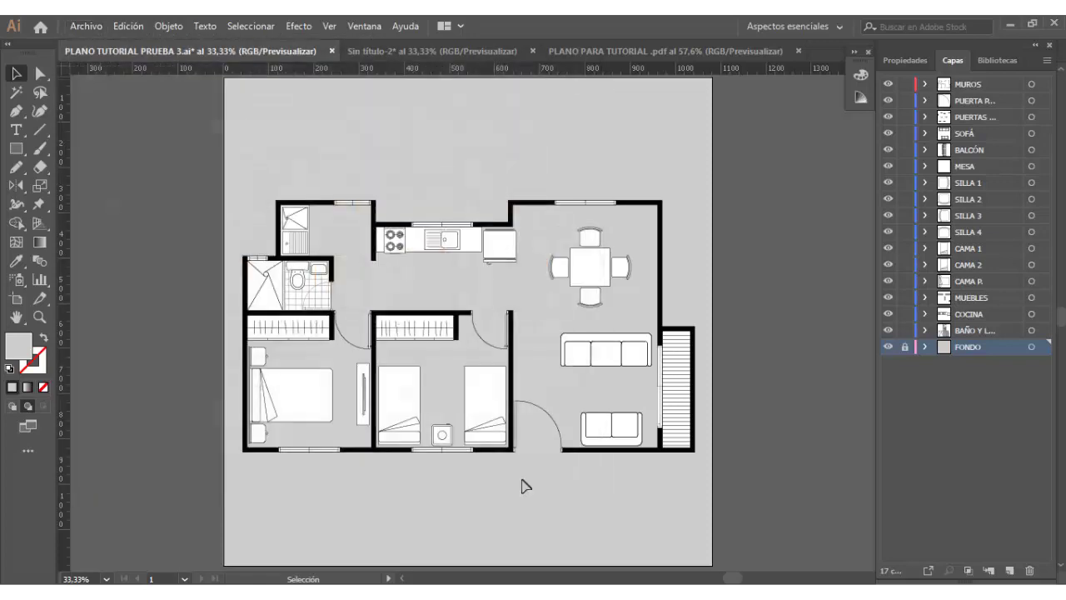